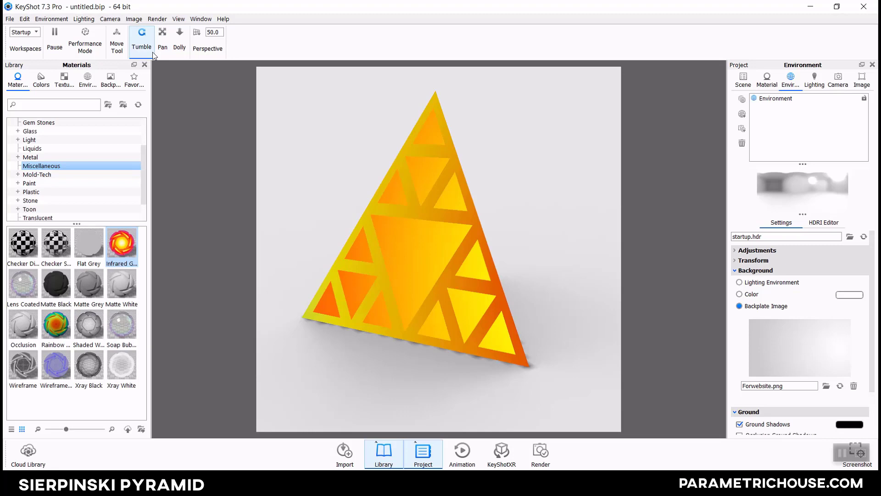
- Examine the rendered Sierpinski pyramid, the finished model in Rhino and its Grasshopper definition
left_click_drag(492, 258, 416, 291)
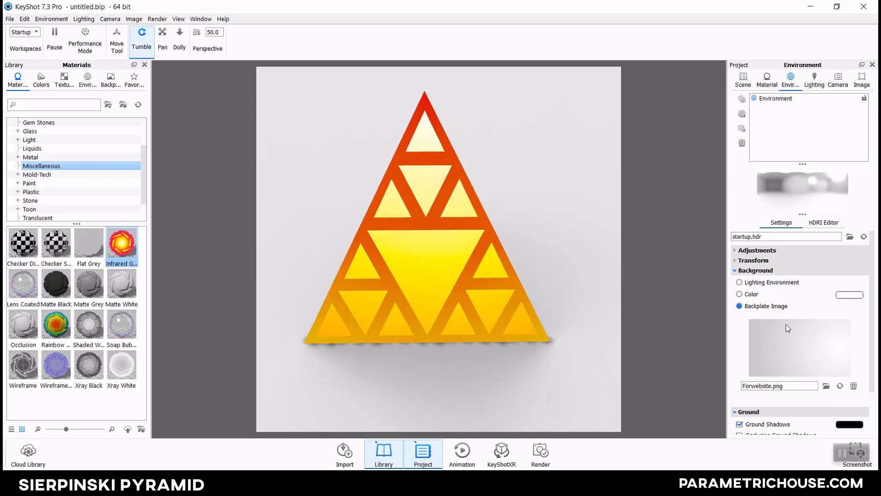
left_click_drag(423, 232, 428, 196)
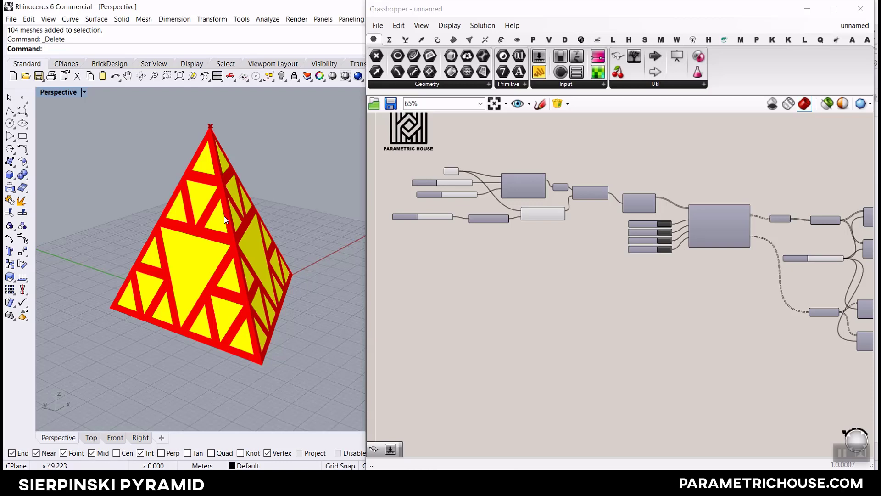
right_click_drag(224, 216, 257, 257)
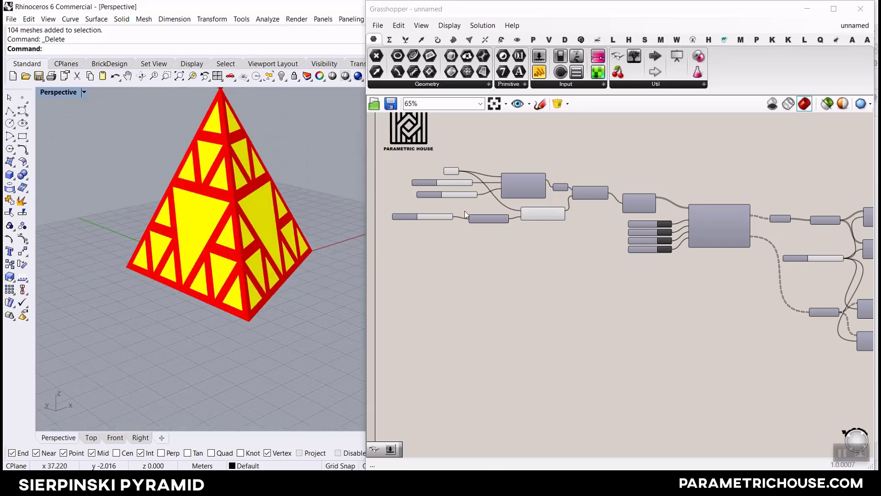
scroll(464, 211, "up", 4)
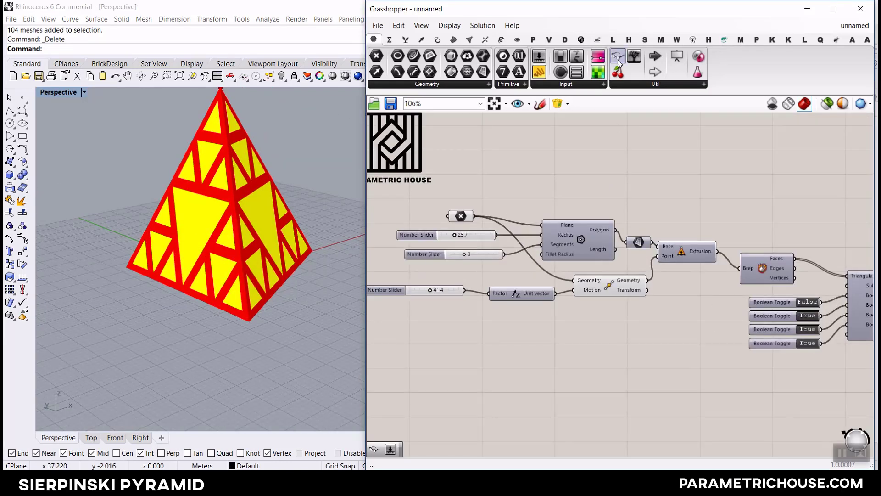
scroll(630, 227, "down", 4)
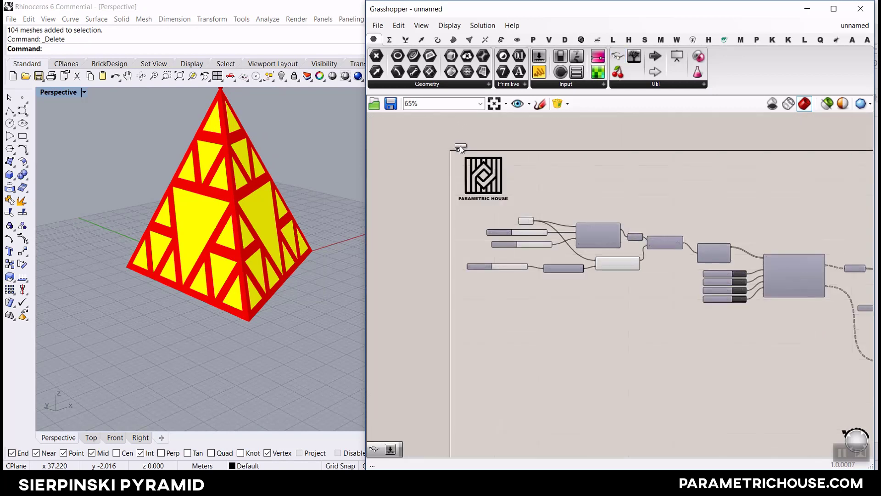
- Start a new, empty Grasshopper document
left_click(378, 25)
left_click(413, 38)
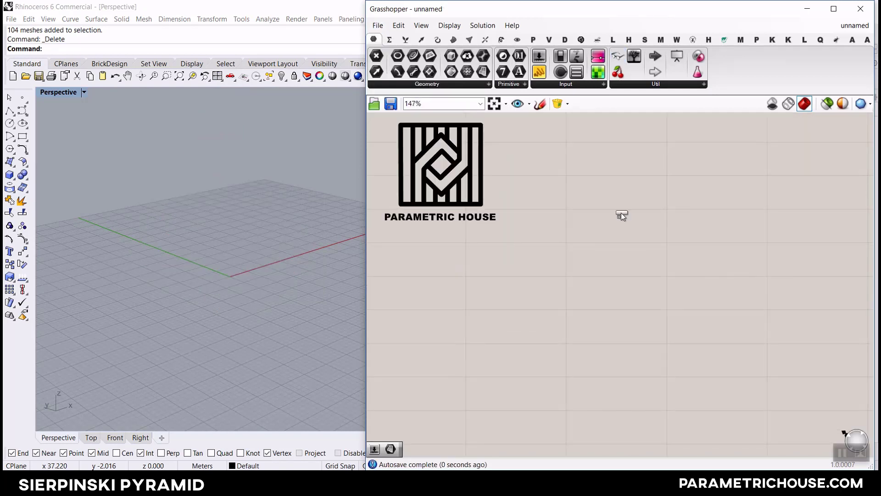
scroll(559, 283, "up", 2)
right_click_drag(559, 284, 635, 317)
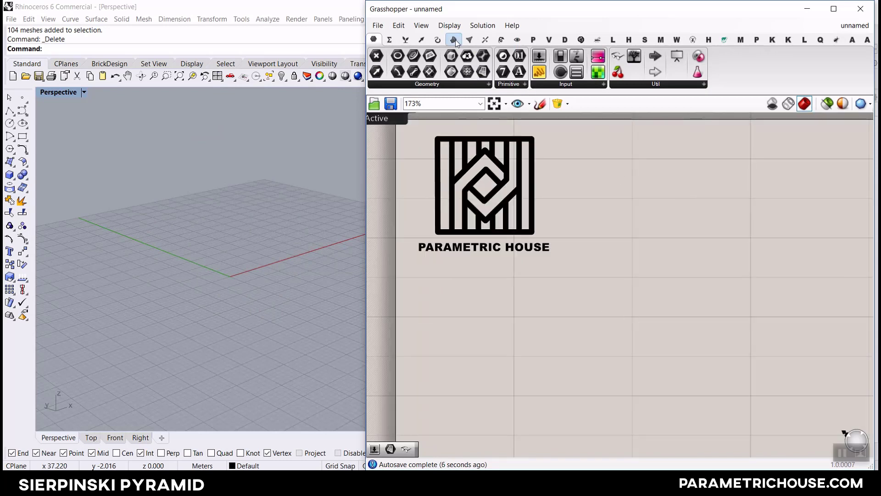
left_click(439, 40)
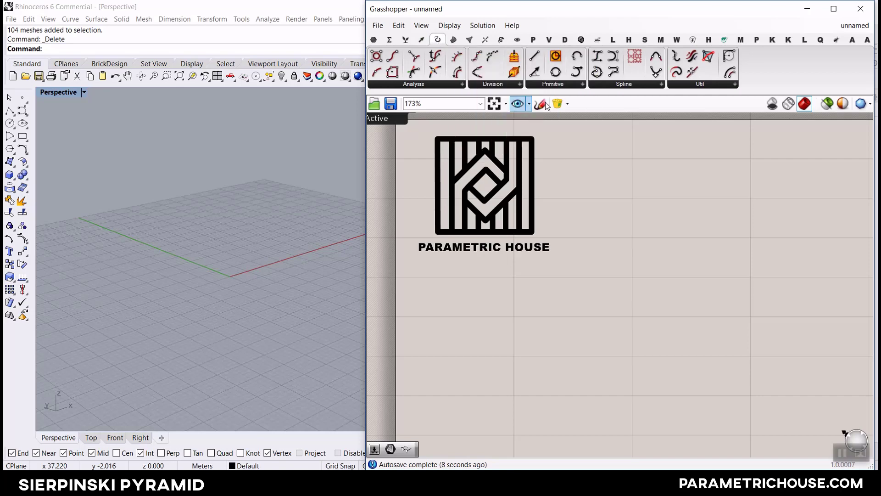
left_click(574, 85)
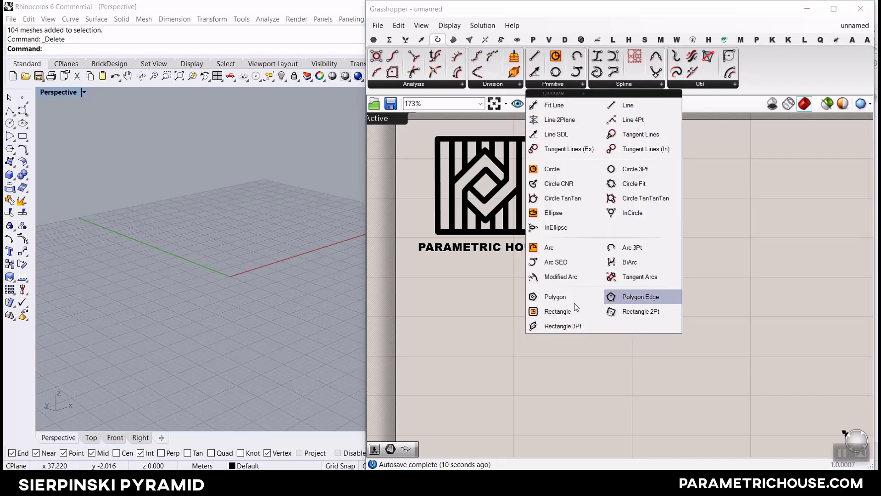
left_click(555, 294)
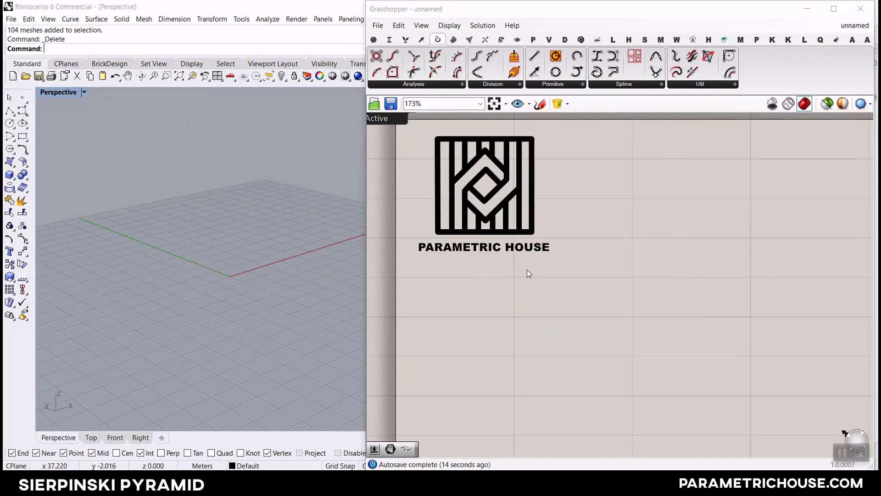
- Draw a three-sided inscribed solid pyramid in Rhino's perspective view, centred near the origin
left_click(9, 176)
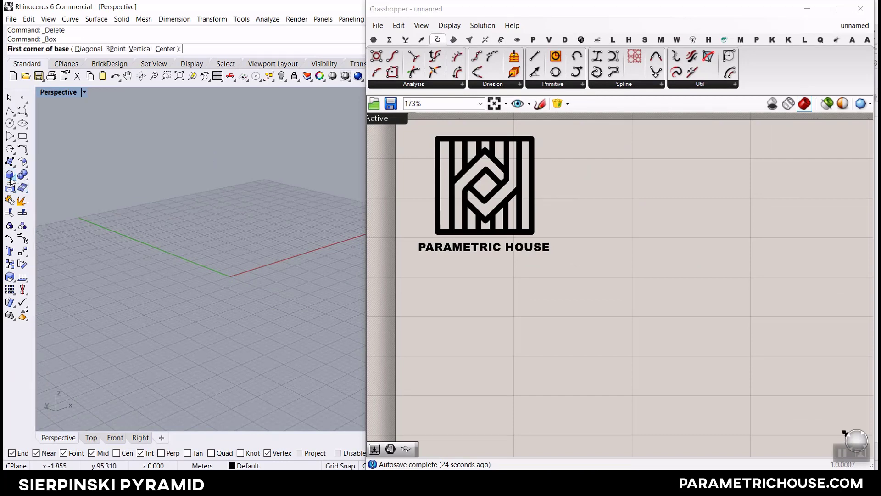
left_click(12, 178)
left_click(35, 192)
left_click(117, 49)
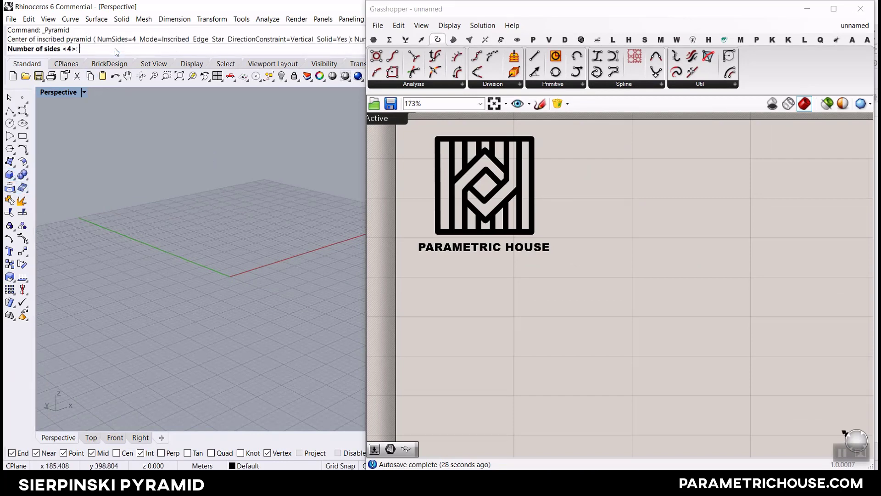
key("Return")
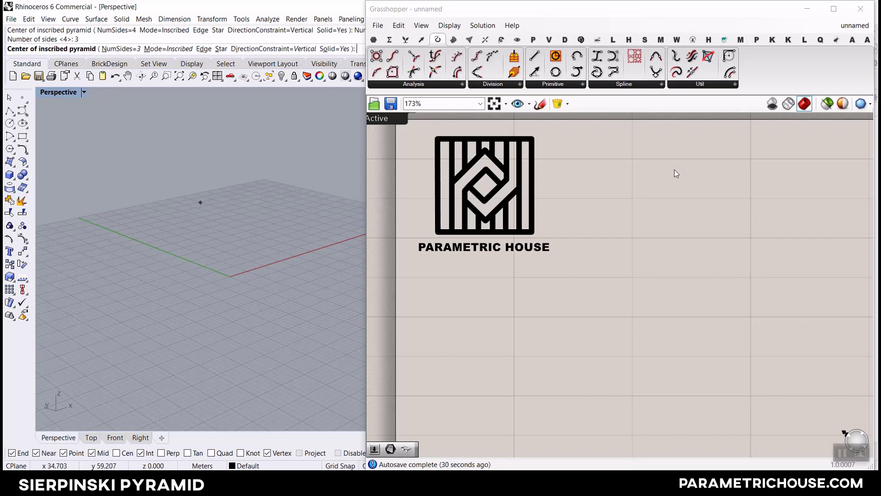
left_click(805, 10)
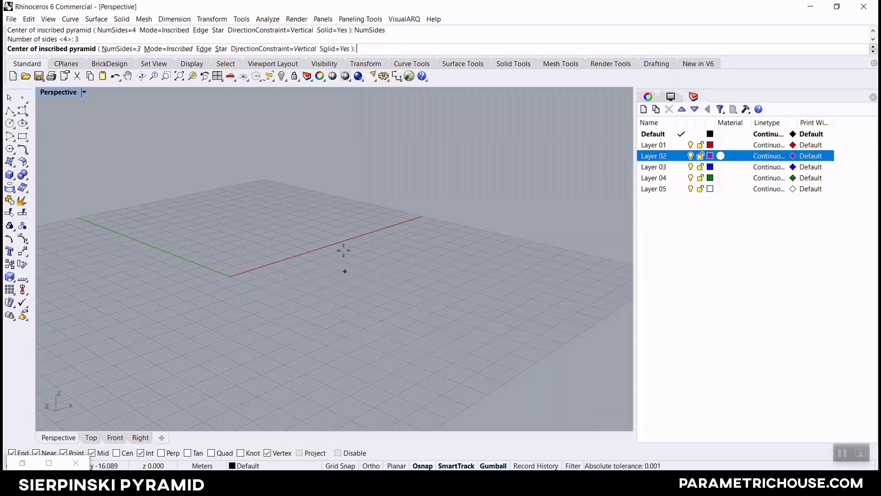
right_click_drag(343, 251, 344, 291)
left_click(235, 282)
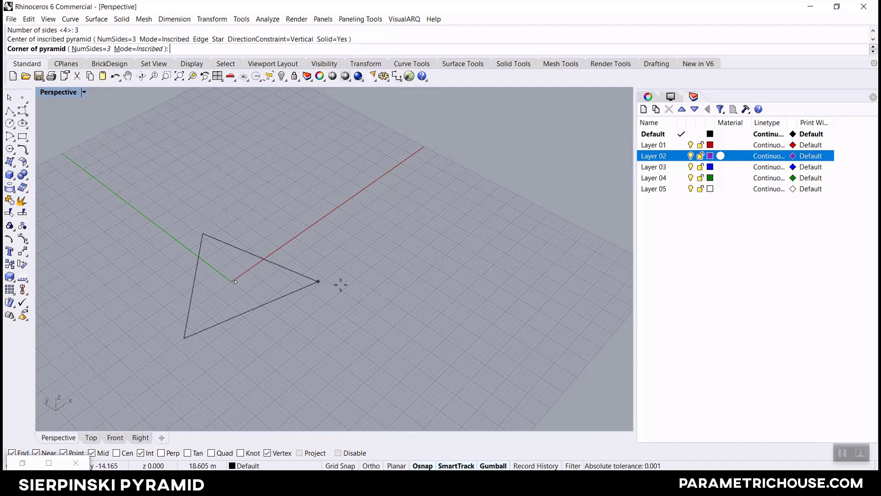
left_click(394, 294)
scroll(394, 294, "down", 3)
mouse_move(343, 270)
right_mouse_down()
mouse_move(342, 230)
mouse_move(394, 197)
mouse_move(338, 271)
right_mouse_up()
left_click(305, 196)
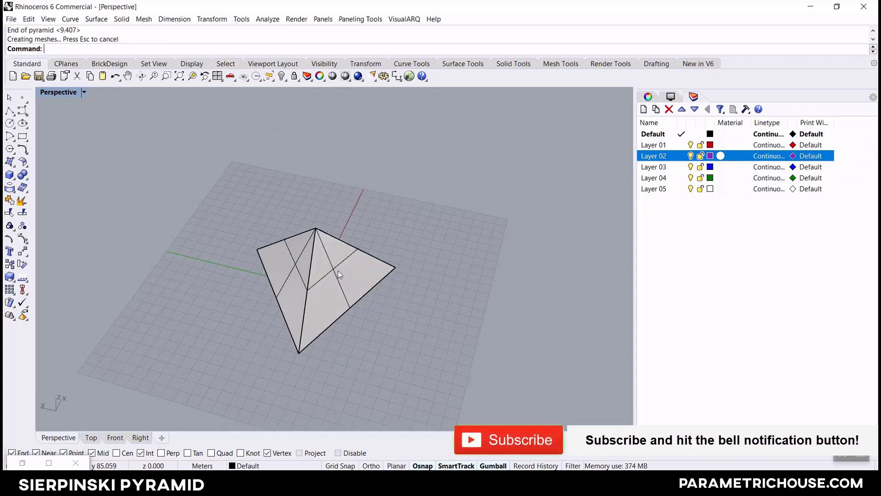
- Delete the solid pyramid from the Rhino model and return to Grasshopper
left_click(337, 287)
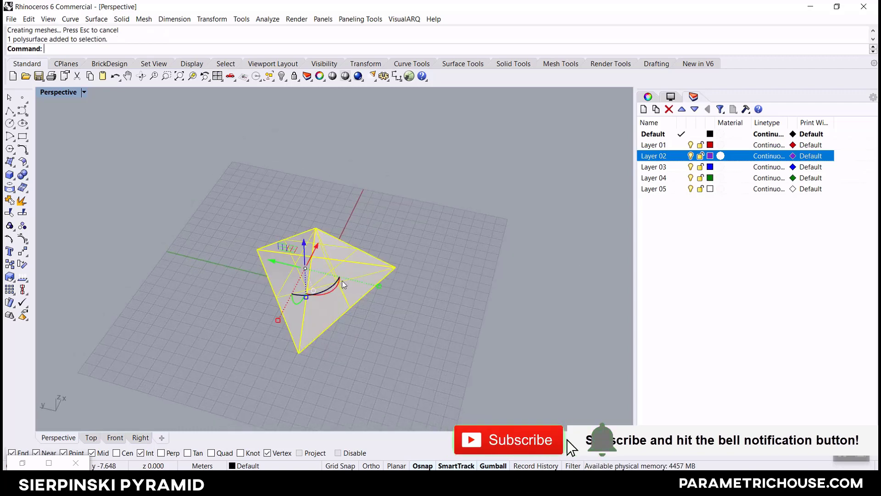
key("Delete")
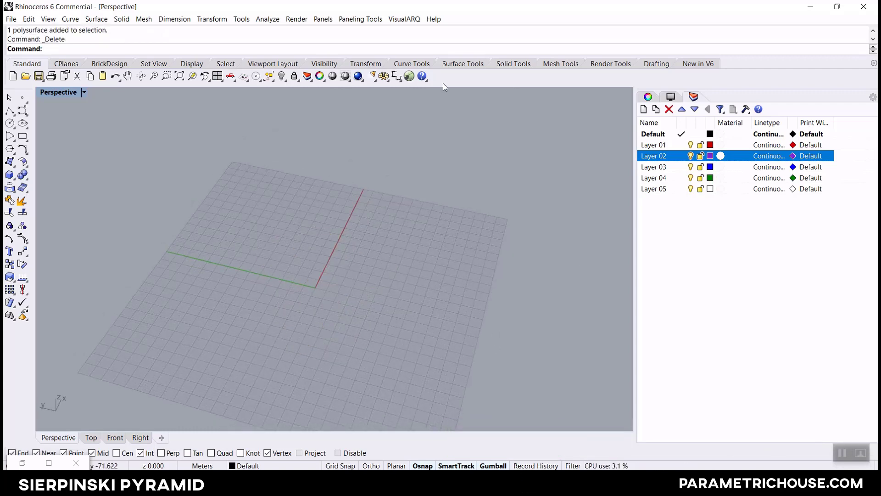
left_click(408, 77)
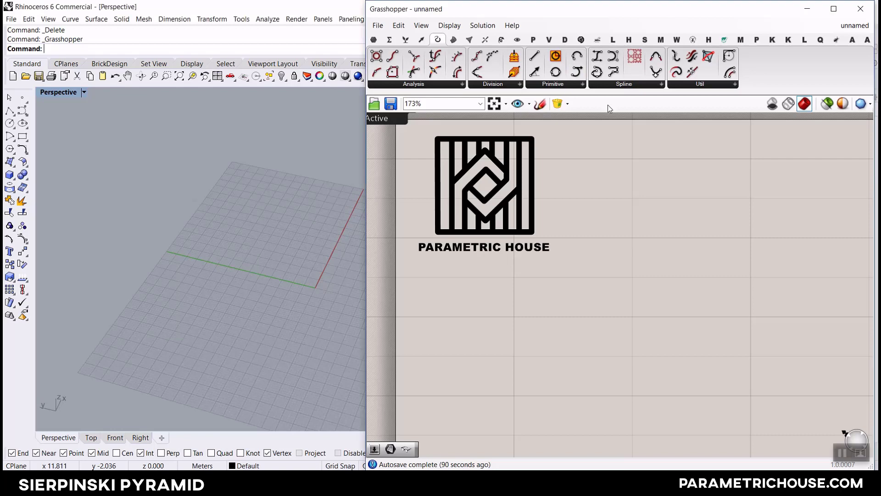
- Add a Polygon component to the Grasshopper canvas
left_click(572, 85)
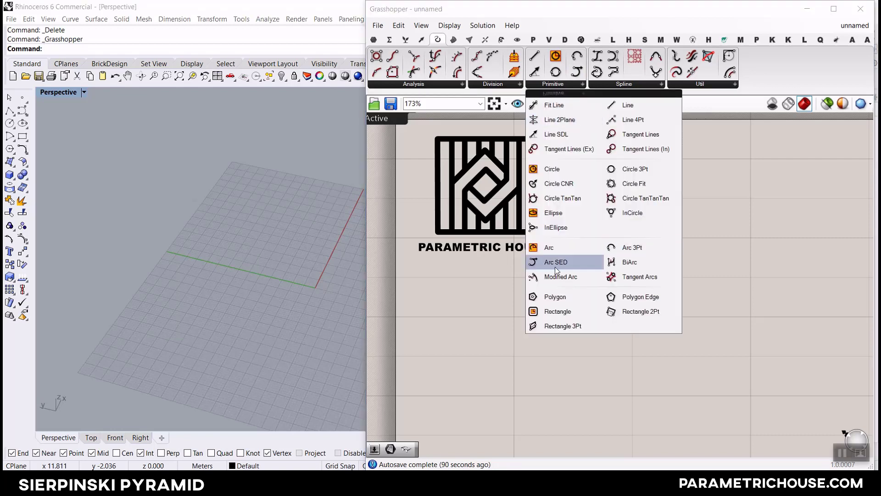
left_click_drag(558, 296, 637, 301)
scroll(637, 301, "up", 2)
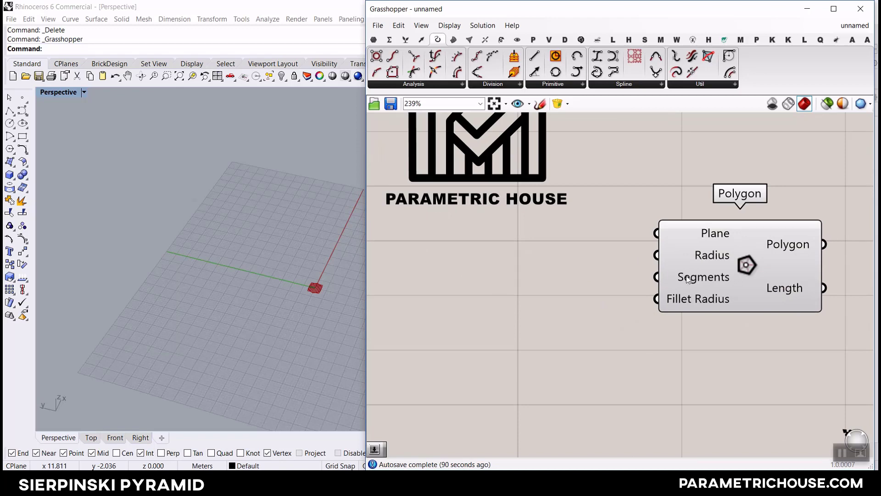
scroll(312, 292, "up", 5)
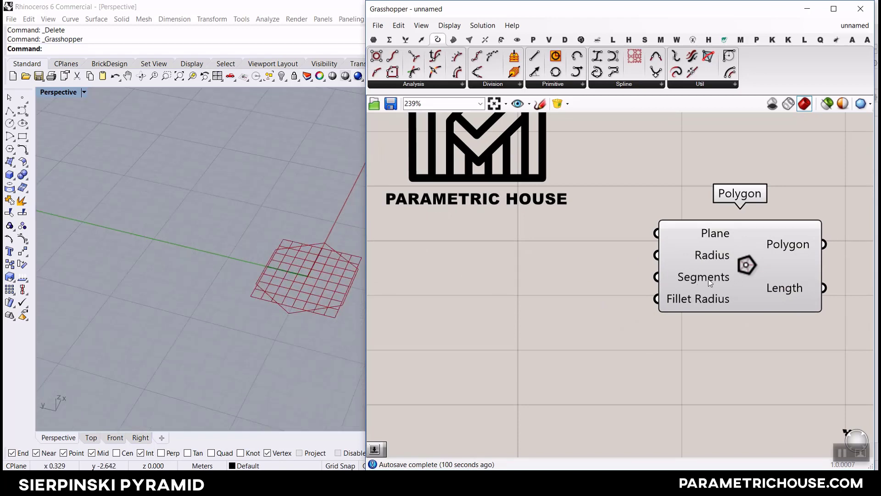
- Add a panel containing 3 and connect it to the Polygon component's Segments input
double_click(508, 288)
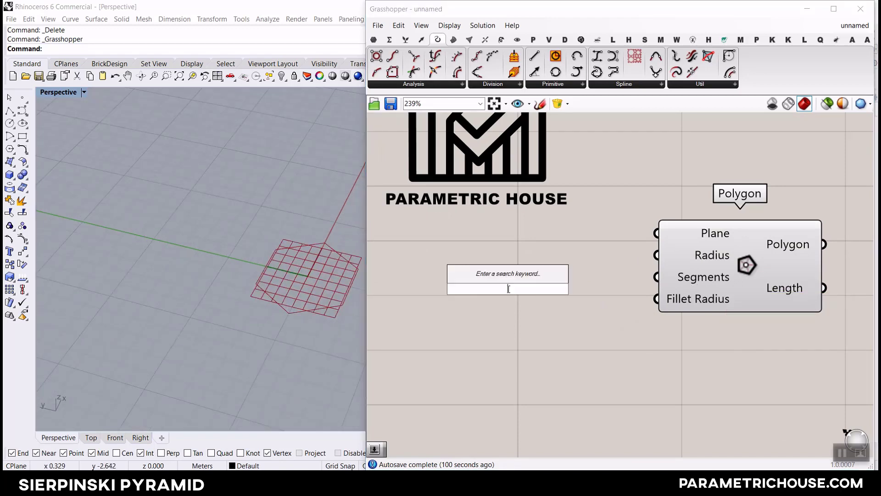
type("//3")
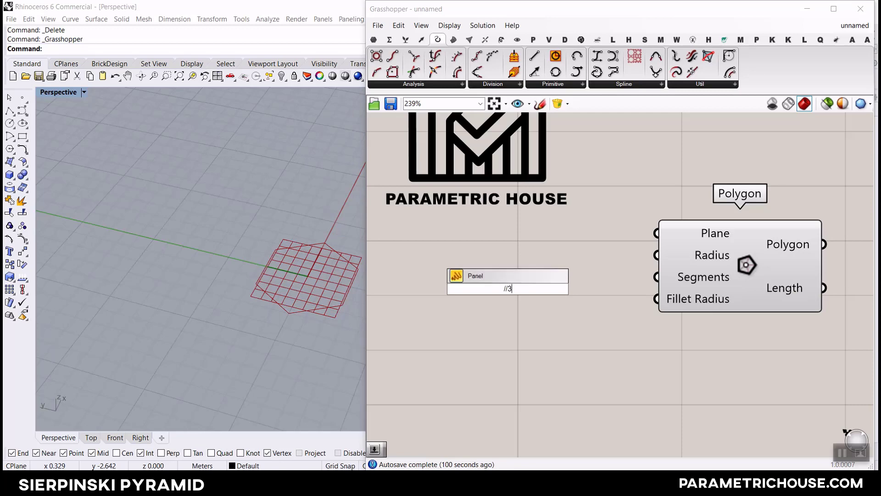
key("Return")
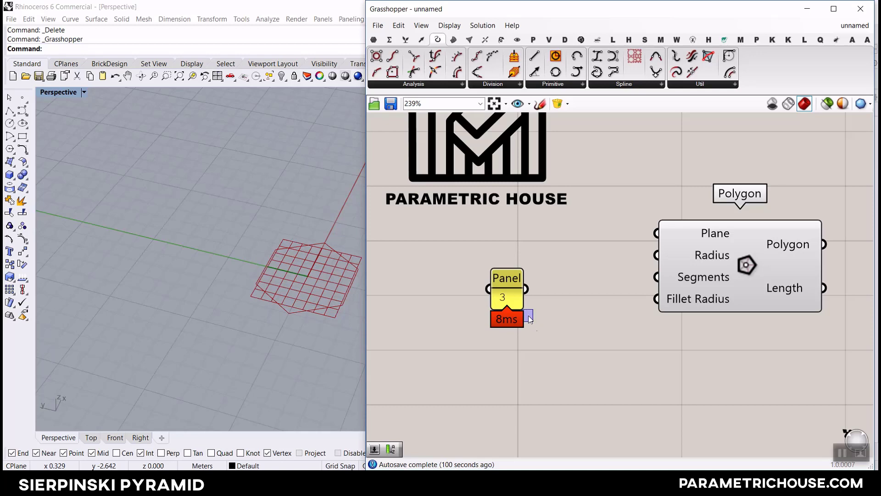
left_click_drag(521, 308, 571, 339)
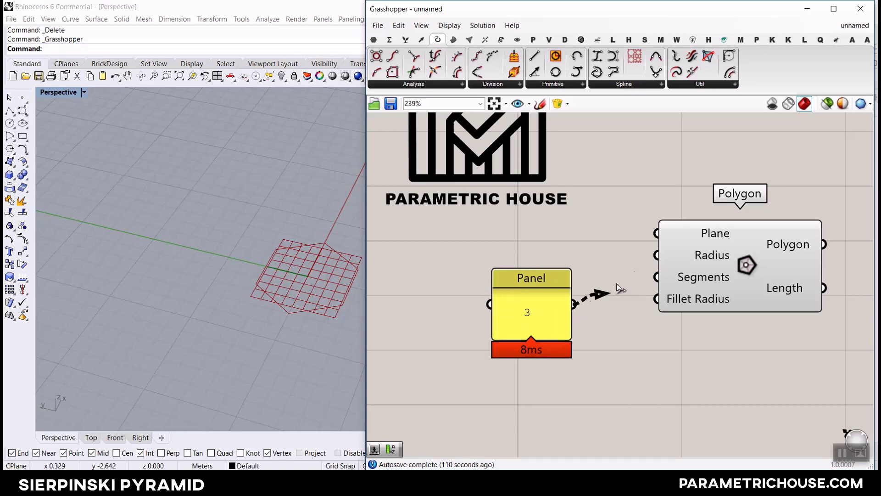
left_click_drag(616, 282, 657, 277)
- Shrink the panel containing 3 and rearrange it and the Polygon component on the canvas
left_click_drag(571, 338, 547, 365)
scroll(527, 260, "down", 3)
left_click_drag(529, 262, 528, 259)
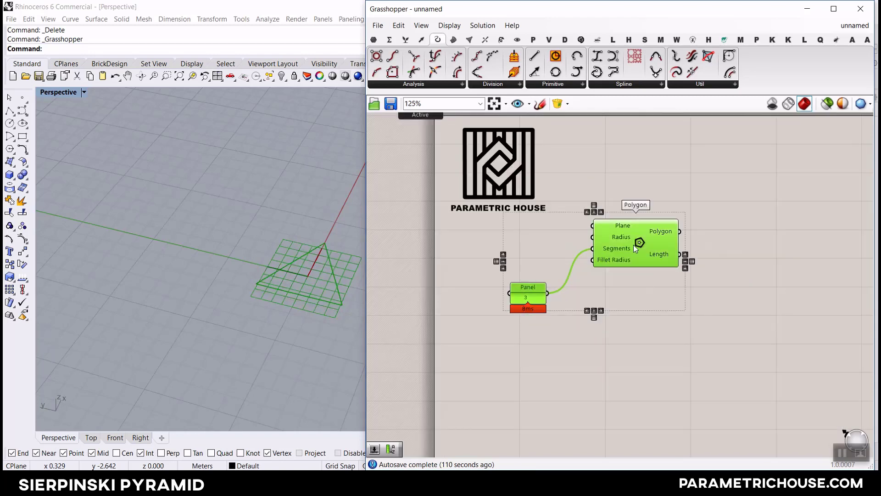
left_click_drag(634, 245, 696, 268)
left_click(654, 290)
scroll(654, 290, "up", 3)
left_click_drag(556, 330, 552, 311)
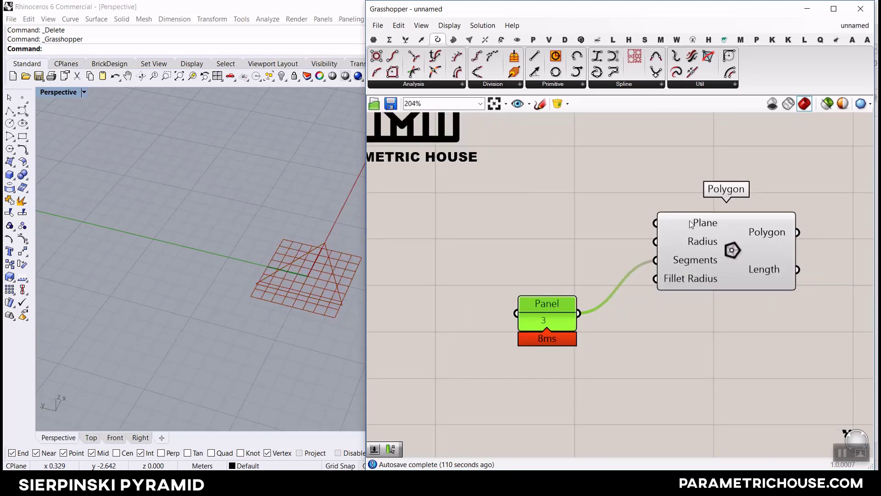
- Add a Point parameter and connect it to the Polygon component's Plane input
mouse_move(692, 225)
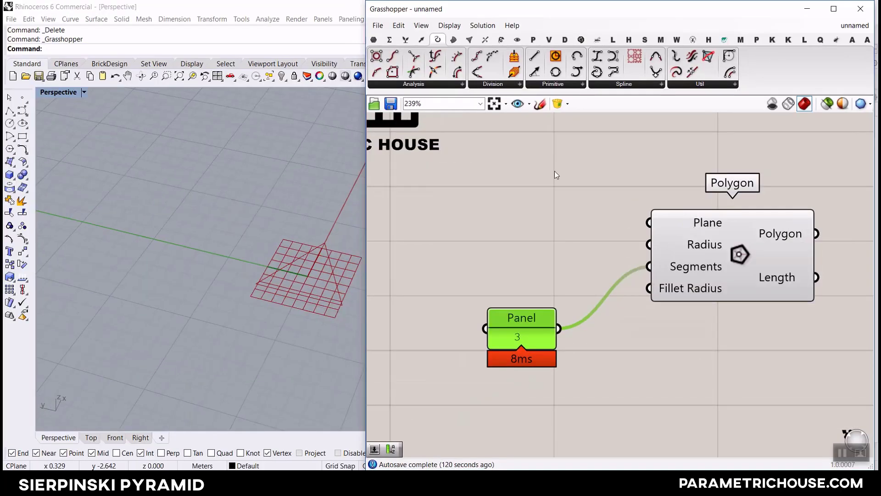
left_click(374, 41)
left_click_drag(548, 192, 648, 223)
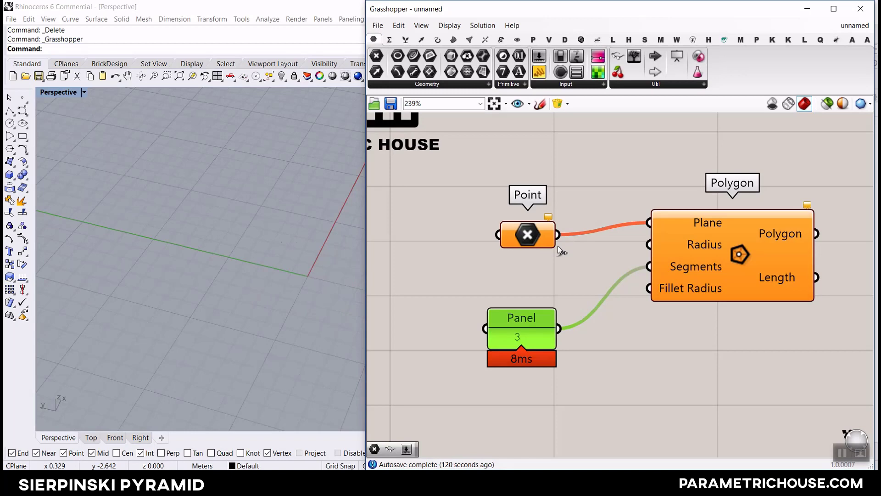
- Set the Point parameter to one picked Rhino point at about 3.25, 3.04, 0 and align it with the Plane input
right_click(520, 224)
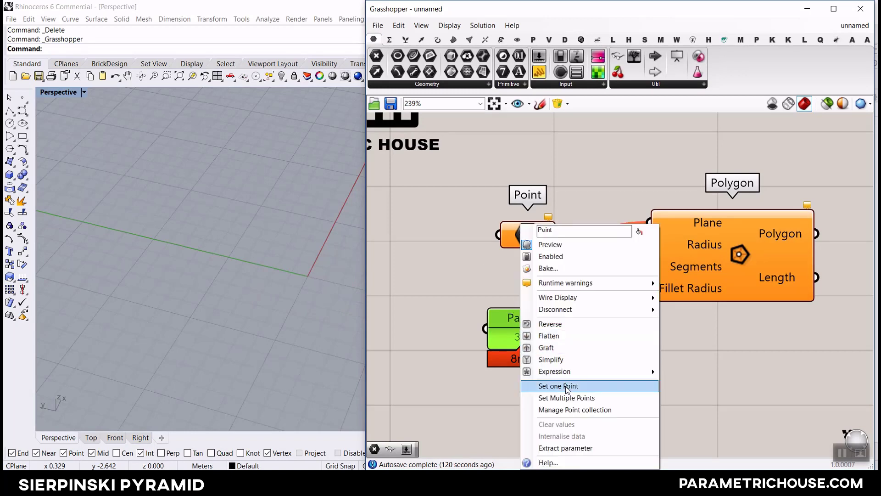
left_click(553, 384)
left_click(280, 230)
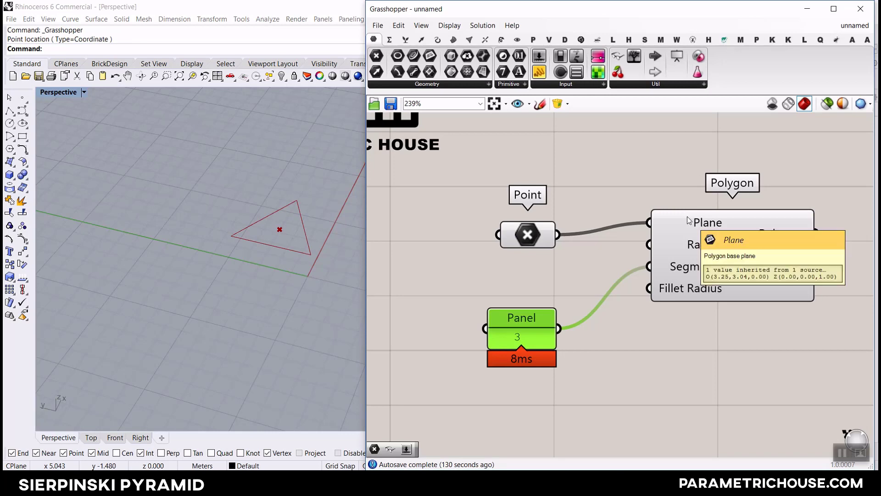
left_click_drag(533, 234, 514, 226)
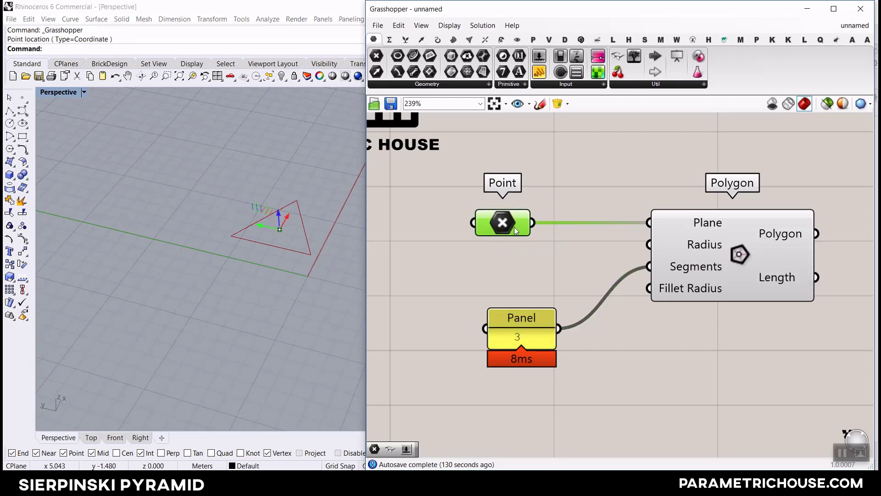
left_click(528, 266)
- Add a number slider starting from 12.56, connect it to the Polygon component's Radius input and set it to 30.10
double_click(478, 262)
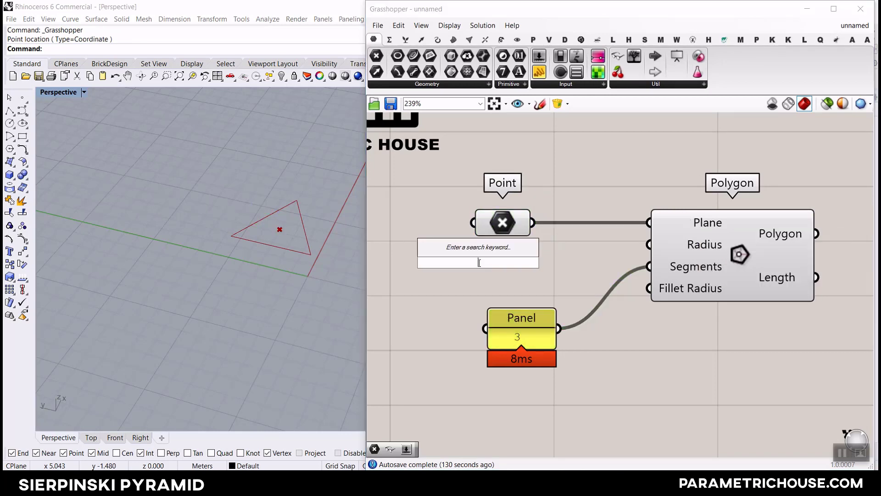
type("12.56")
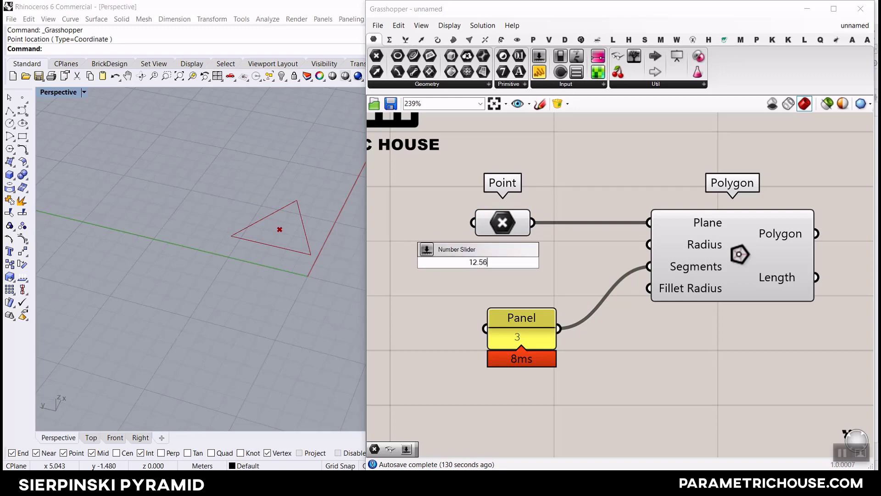
key("Return")
left_click_drag(482, 262, 648, 244)
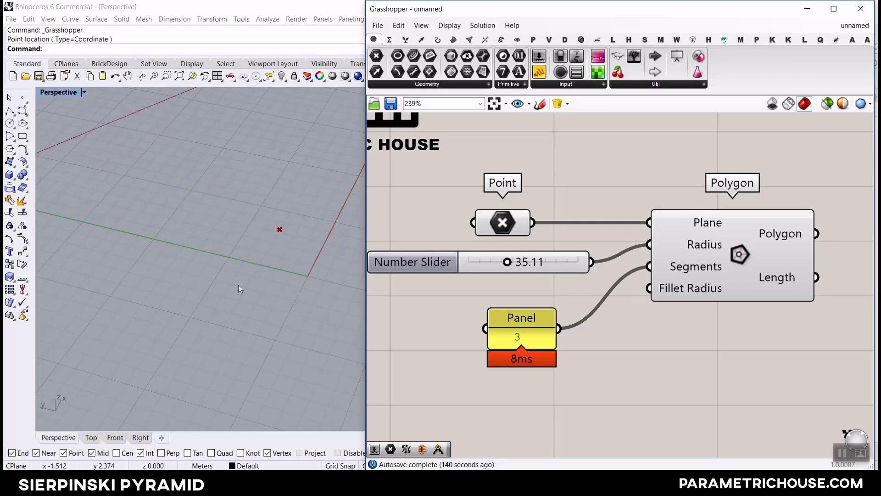
scroll(244, 280, "down", 5)
left_click_drag(508, 265, 451, 263)
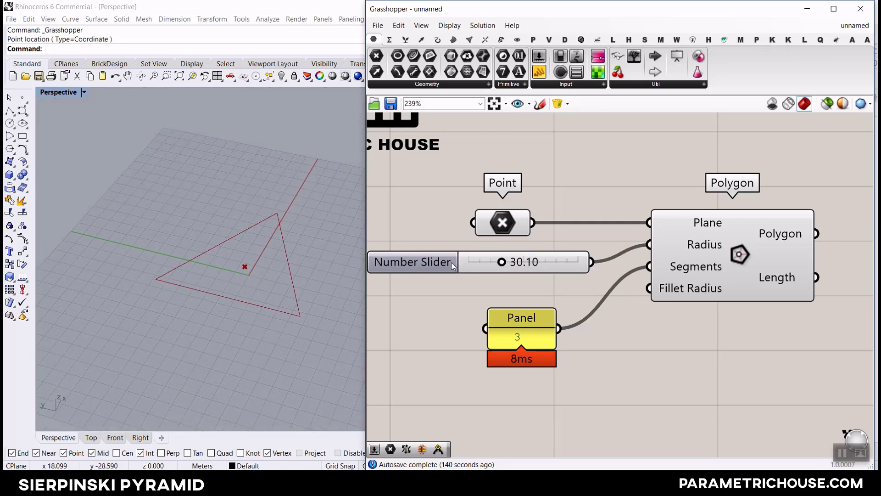
- Rename the radius slider to r and shorten it on the canvas
right_click(421, 268)
type("r")
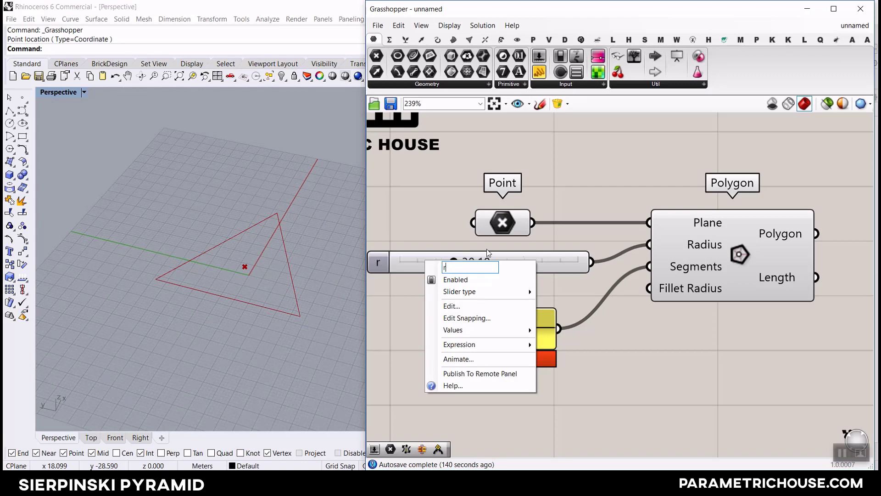
key("Return")
scroll(532, 238, "down", 2)
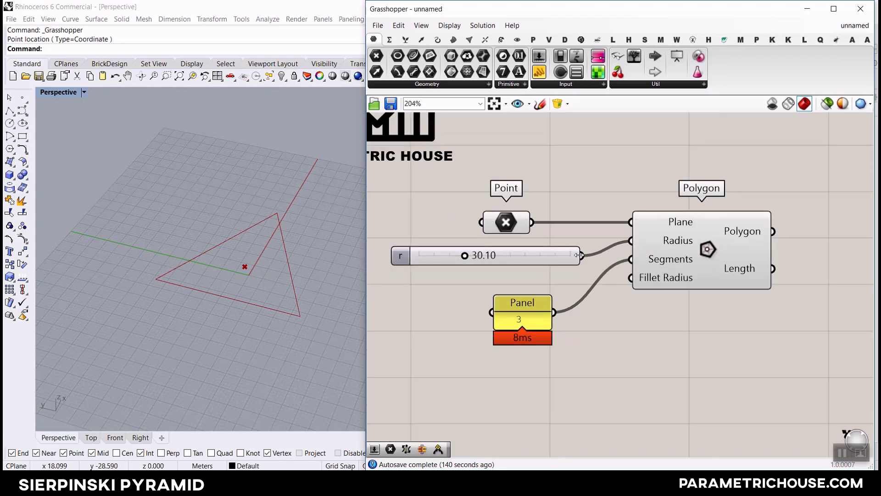
left_click_drag(579, 255, 534, 258)
- Add a Surface parameter beside the Polygon component and feed it from the Polygon output
right_click_drag(285, 267, 232, 260)
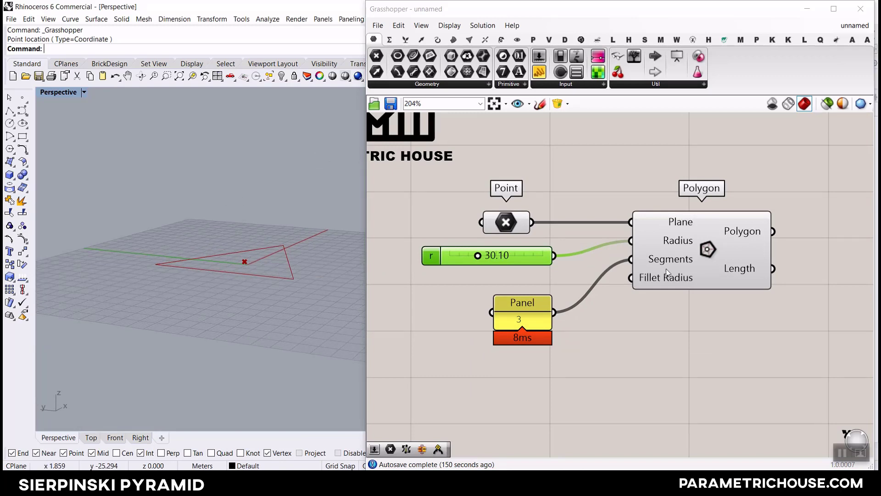
right_click_drag(665, 268, 523, 280)
left_click(693, 271)
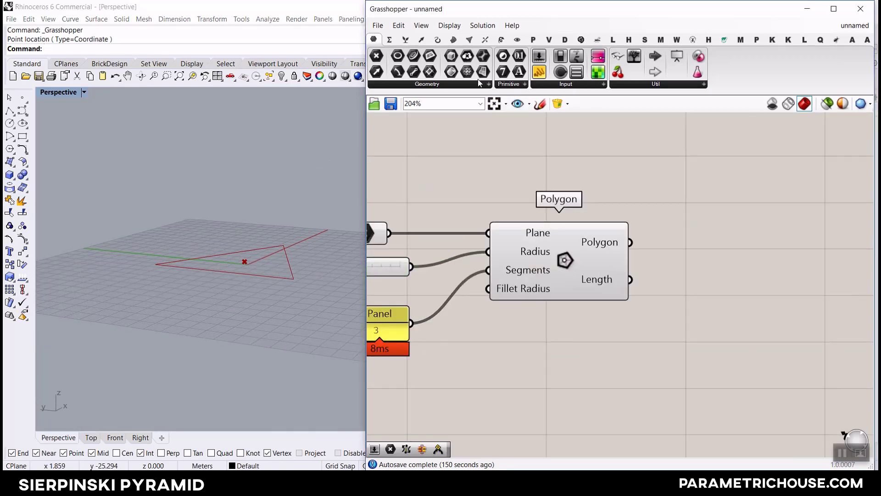
scroll(695, 252, "up", 2)
left_click(696, 253)
left_click_drag(604, 238, 672, 238)
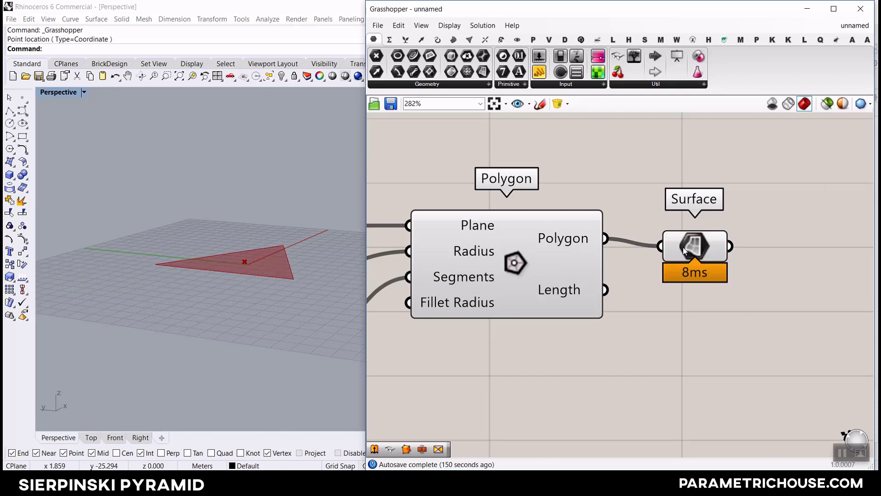
scroll(246, 317, "up", 3)
right_click_drag(743, 319, 650, 315)
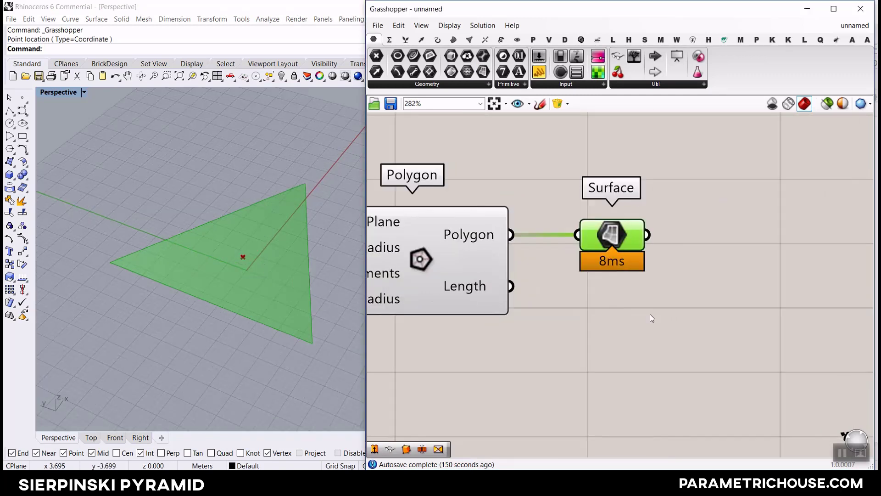
- Add an Extrude Point component, connect the Surface parameter to its Base input and space it away from the Surface parameter
left_click(453, 39)
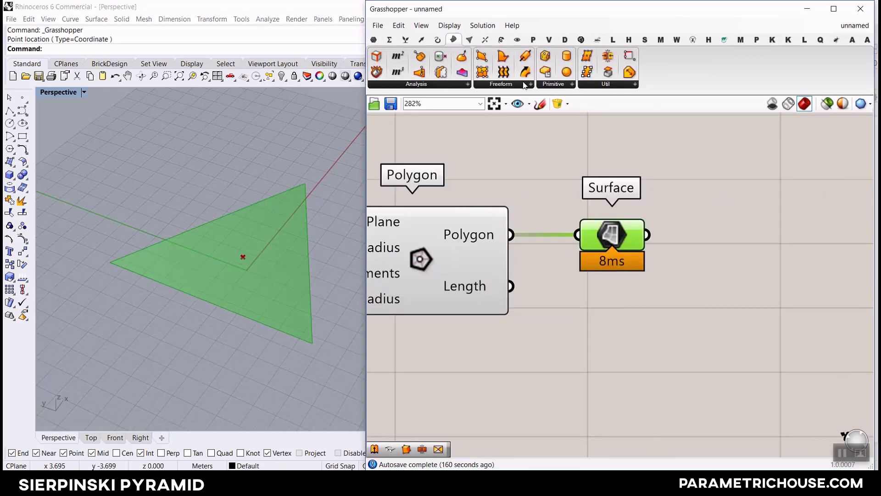
left_click(524, 85)
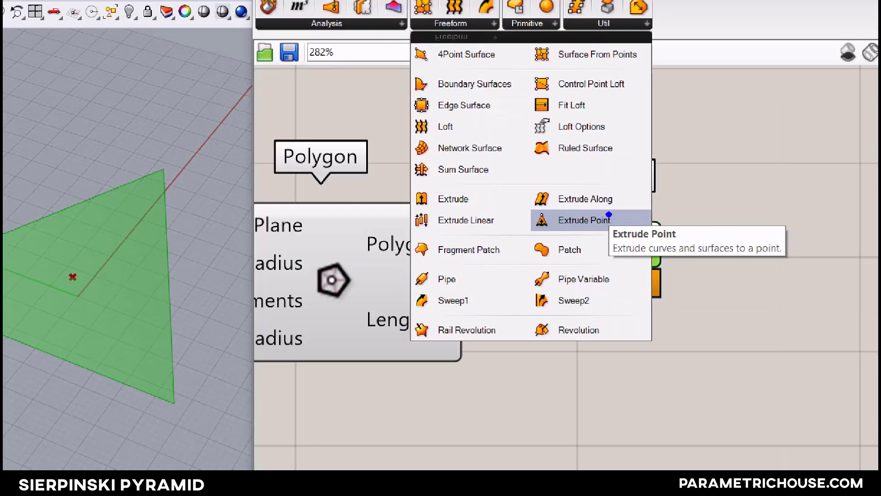
mouse_move(500, 192)
left_mouse_down()
mouse_move(609, 245)
mouse_move(659, 244)
left_mouse_up()
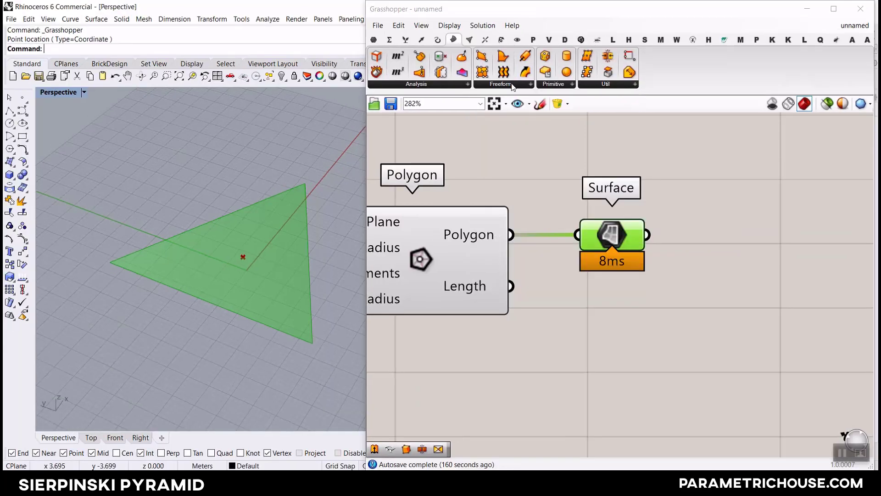
left_click(513, 85)
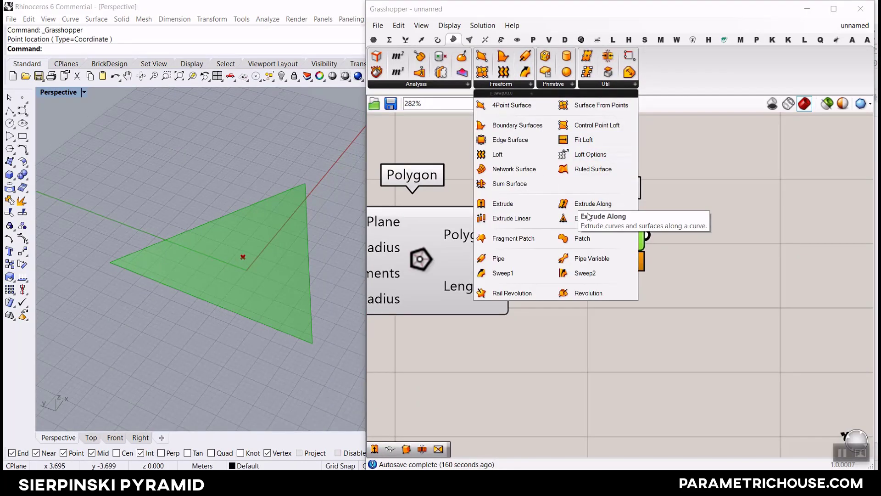
left_click(592, 217)
left_click(730, 303)
right_click_drag(730, 303, 553, 232)
scroll(553, 232, "up", 2)
left_click_drag(647, 235, 682, 320)
scroll(571, 281, "down", 2)
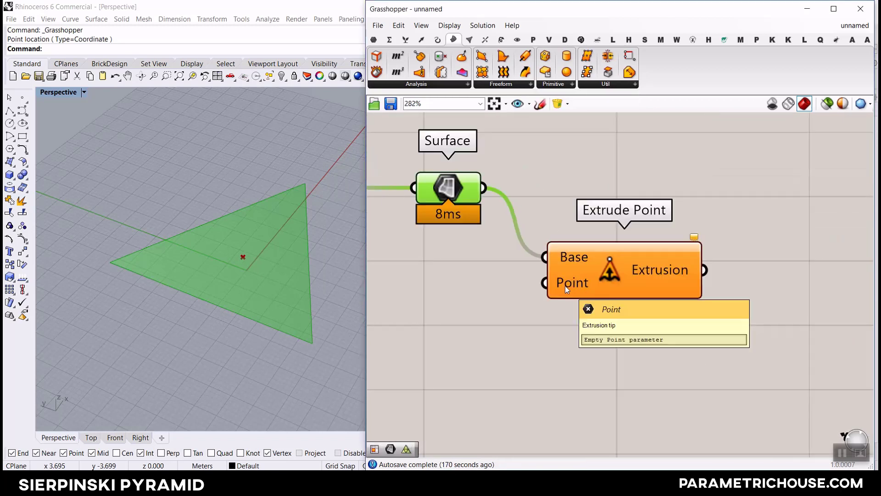
scroll(565, 285, "down", 3)
left_click_drag(605, 280, 643, 279)
- Add a Move component below the Polygon component and connect the Point parameter to its Geometry input
right_click_drag(643, 278, 748, 273)
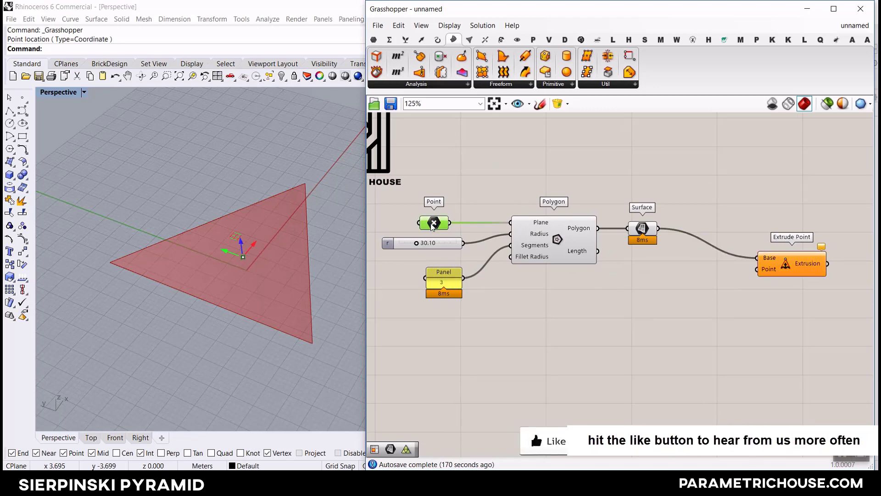
double_click(559, 301)
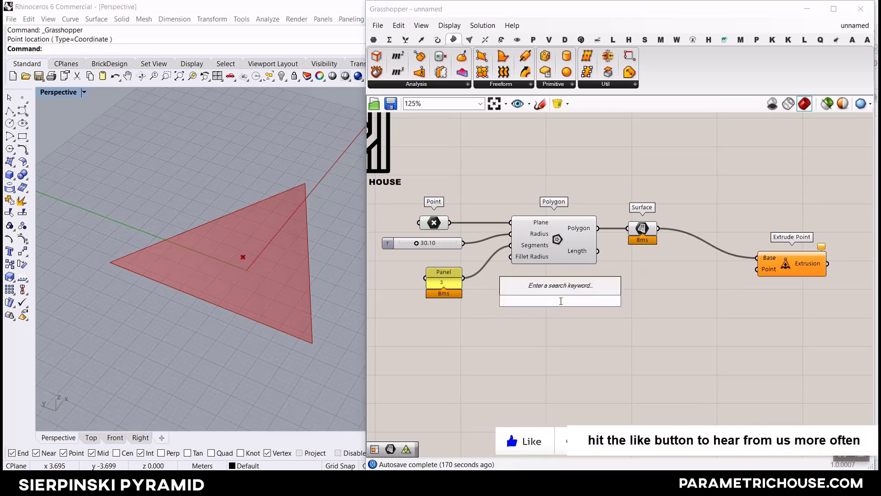
type("mv")
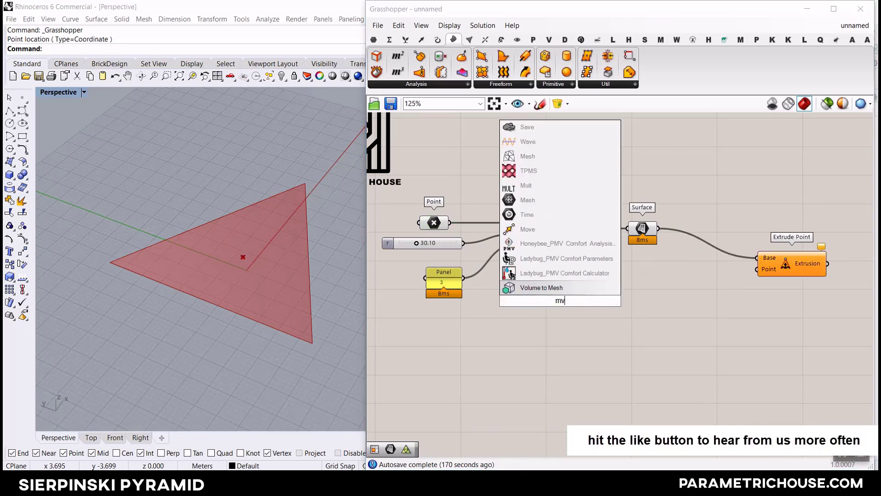
left_click(541, 231)
scroll(488, 254, "up", 3)
left_click_drag(425, 203, 534, 320)
right_click_drag(535, 320, 518, 253)
left_click_drag(589, 263, 713, 270)
- Add a Unit Z vector as the Move component's Motion and feed the r slider into its Factor input
left_click(519, 307)
double_click(519, 306)
type("unit z")
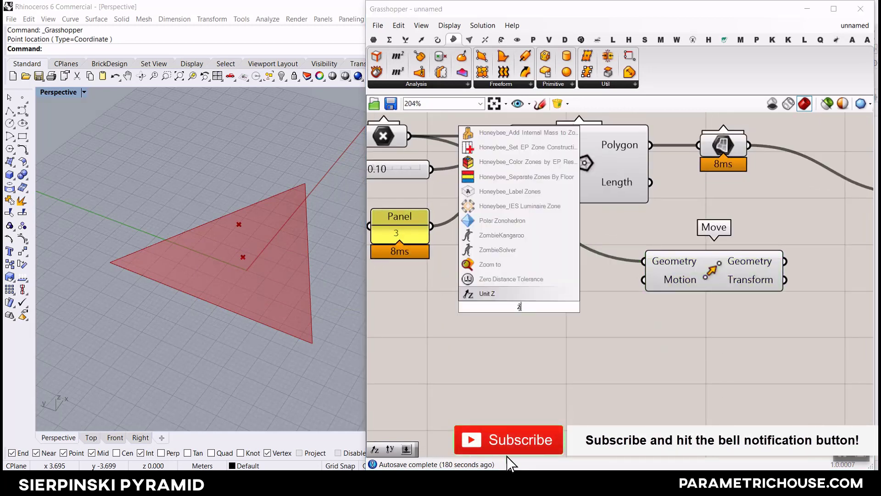
key("Return")
left_click_drag(581, 307, 653, 294)
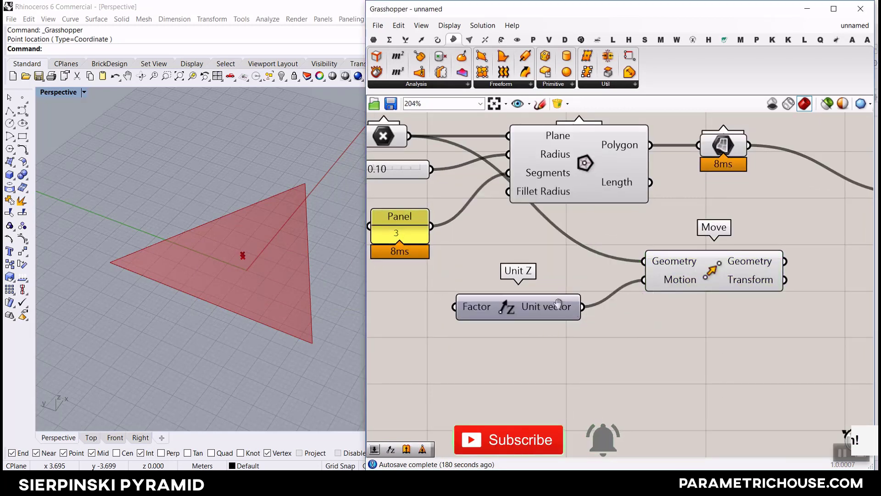
right_click_drag(445, 313, 612, 286)
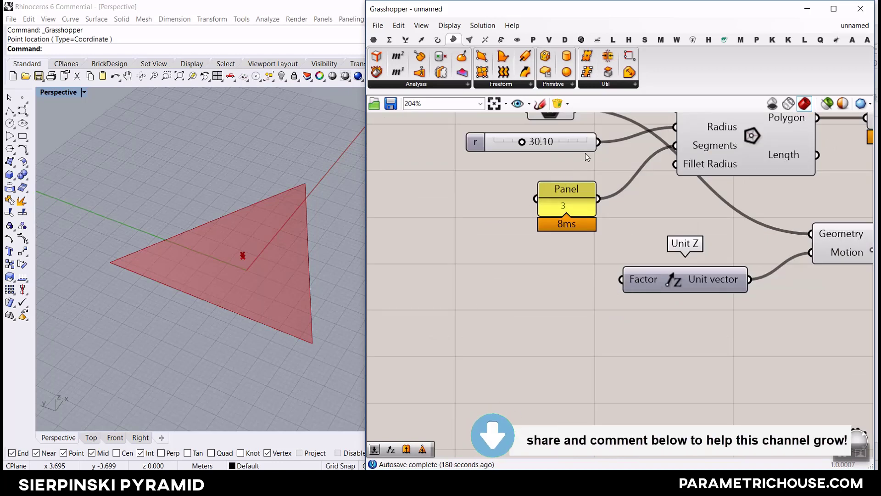
left_click_drag(598, 141, 621, 279)
- Connect the Move component's Geometry output to Extrude Point's Point input to form the pyramid
right_click_drag(310, 278, 241, 225)
scroll(436, 250, "down", 3)
scroll(639, 260, "up", 3)
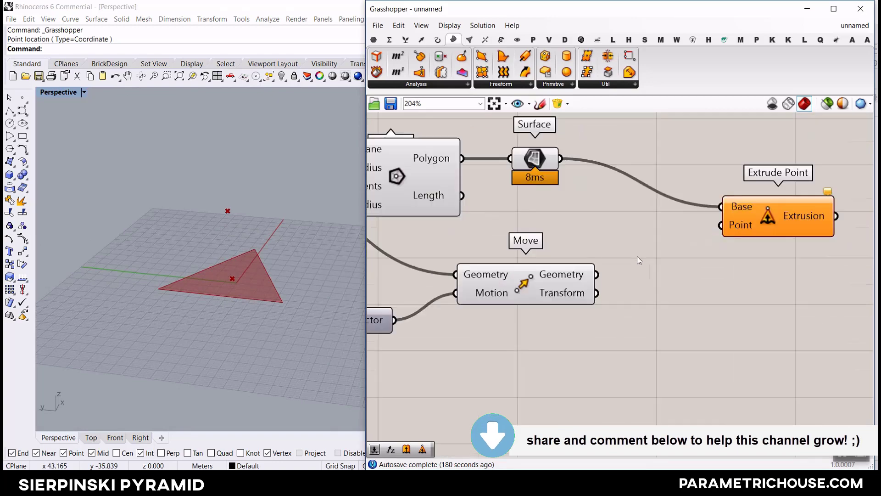
left_click_drag(597, 274, 720, 225)
right_click_drag(257, 284, 278, 245)
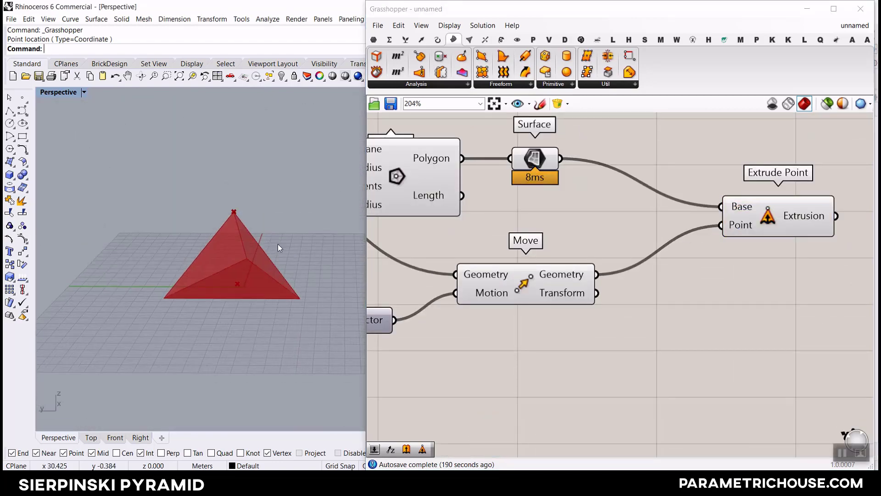
- Duplicate the r slider as a separate height control for Unit Z's Factor input and set it to 36.00
right_click_drag(480, 311, 521, 305)
left_click_drag(522, 305, 543, 296)
right_click_drag(491, 271, 543, 252)
left_click(508, 169)
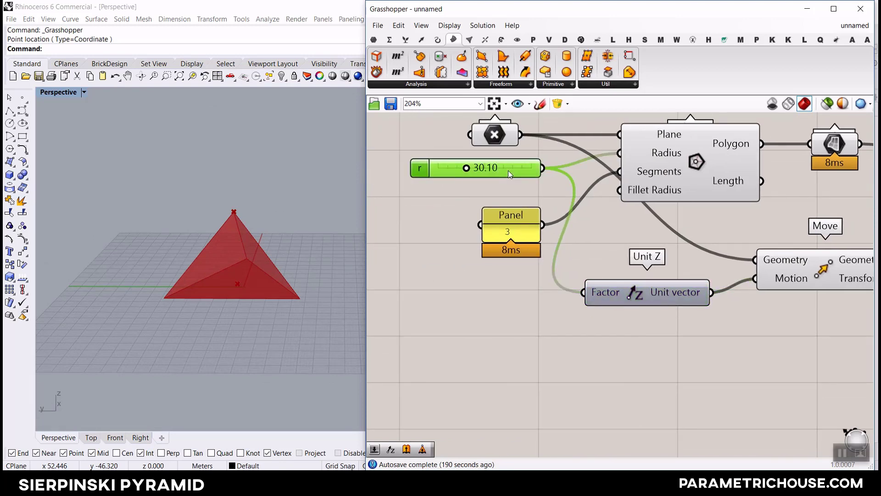
left_click_drag(508, 169, 478, 297, "alt")
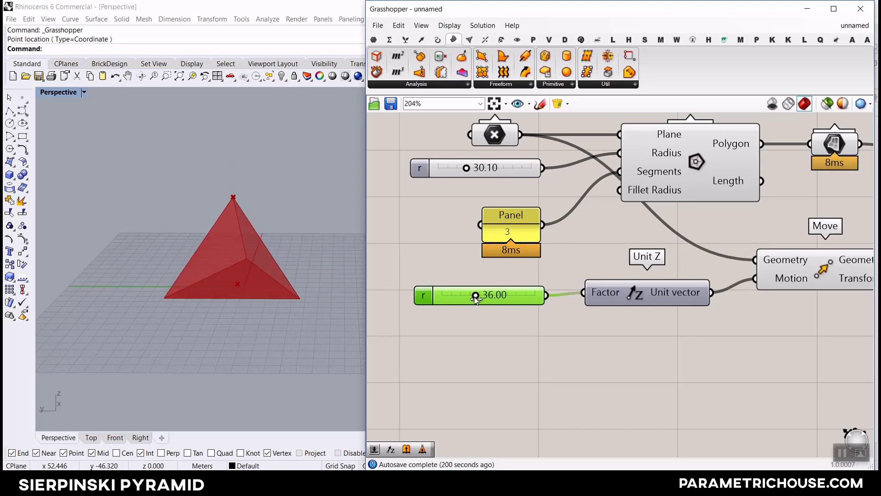
- Hide the preview of all components that come before Extrude Point
scroll(565, 251, "down", 1)
scroll(564, 250, "down", 2)
scroll(660, 296, "up", 1)
left_click_drag(675, 320, 428, 154)
right_click(501, 129)
left_click(516, 145)
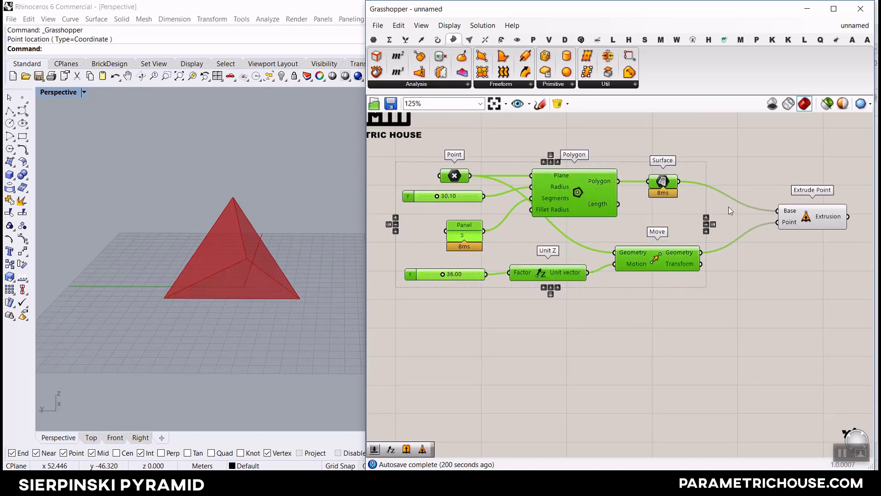
- Examine the extruded pyramid from several angles, and review the plug-in's panel and structure components and the special folders options
right_click_drag(770, 218, 474, 242)
scroll(474, 242, "up", 6)
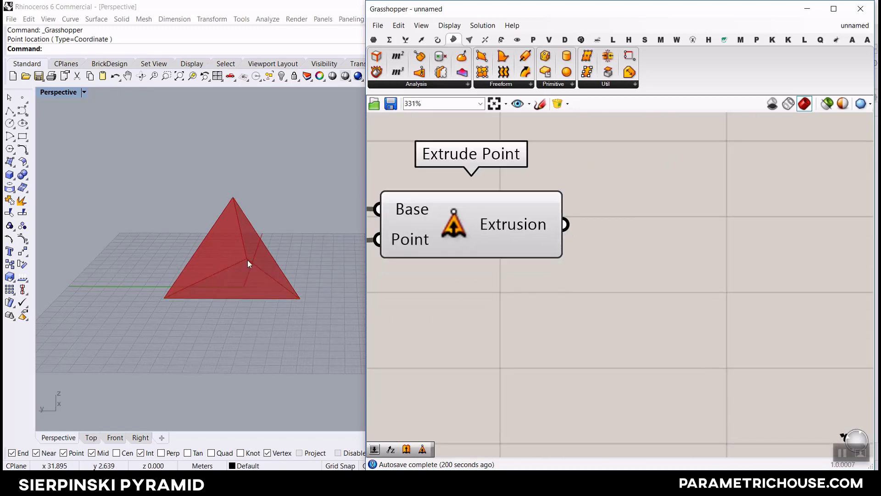
scroll(247, 260, "down", 2)
mouse_move(246, 256)
right_mouse_down()
mouse_move(235, 279)
mouse_move(239, 268)
right_mouse_up()
scroll(235, 279, "up", 3)
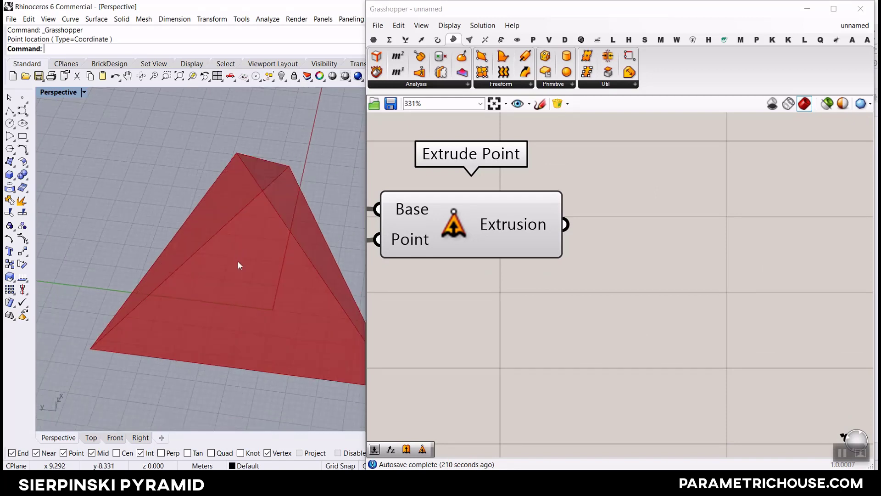
left_click(807, 39)
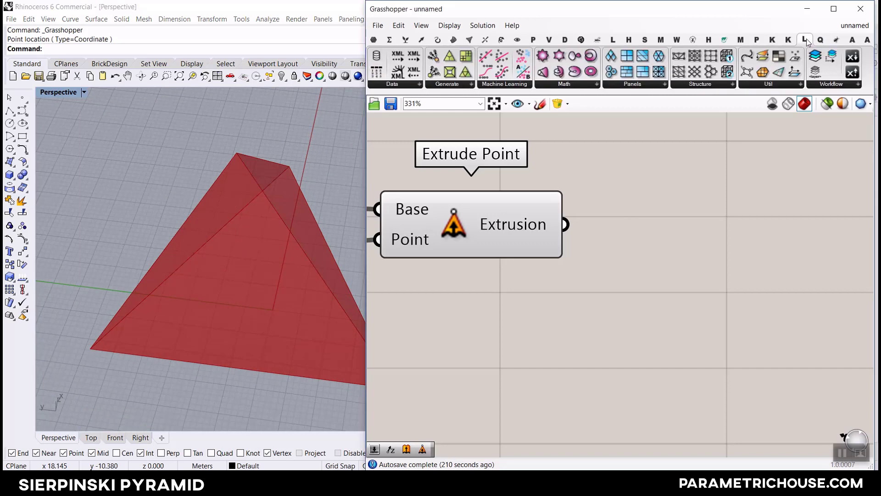
left_click(378, 26)
mouse_move(444, 223)
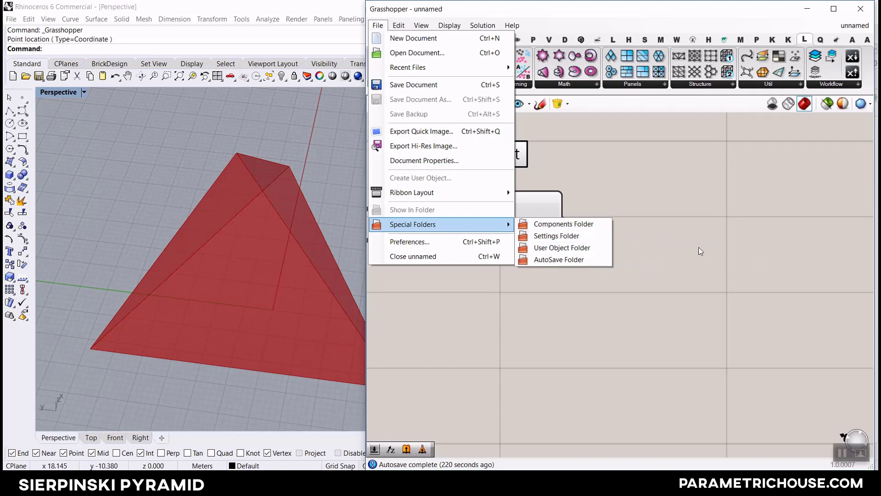
left_click(692, 248)
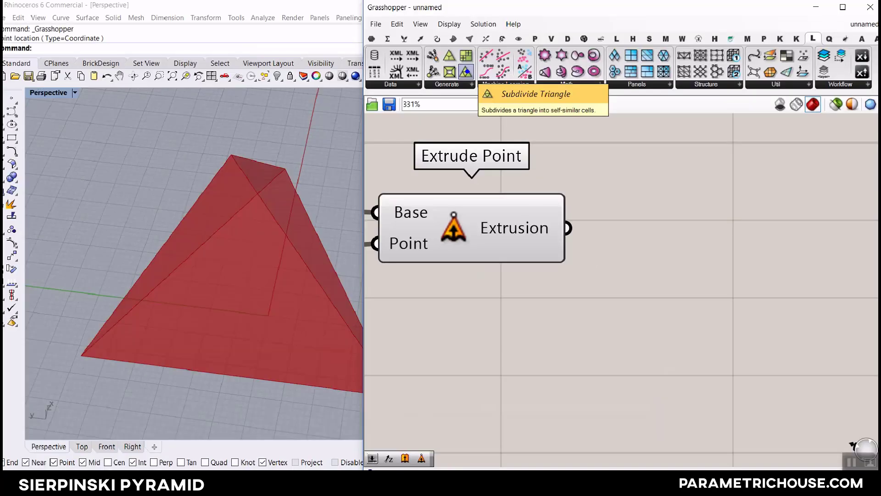
- Add a Subdivide Triangle component to the canvas beside Extrude Point
left_click_drag(466, 71, 757, 302)
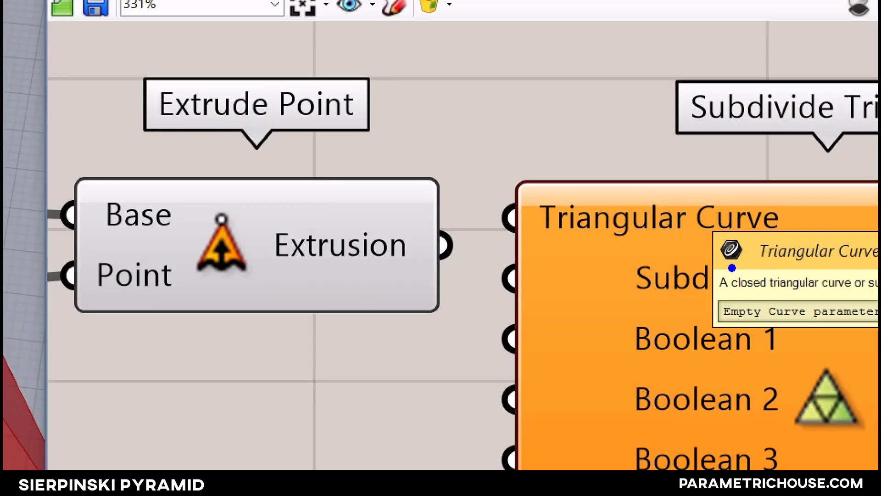
left_click_drag(708, 300, 859, 299)
scroll(649, 215, "down", 4)
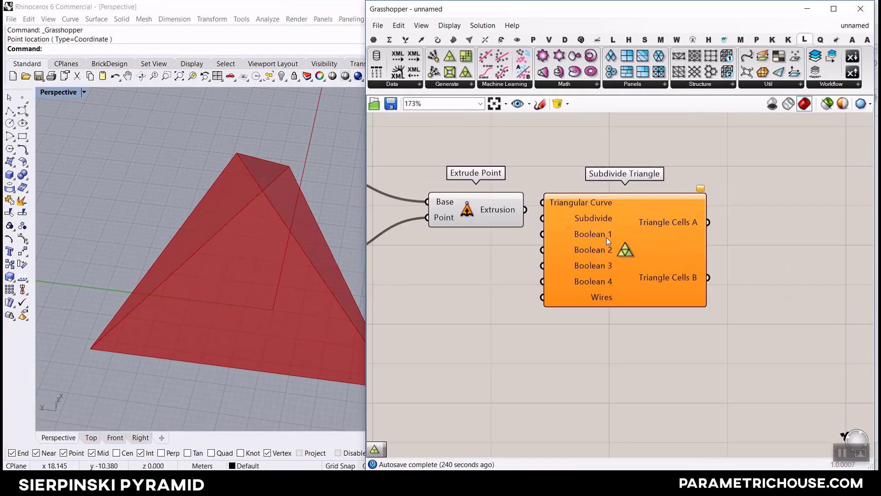
- Try feeding the Extrusion output into the Triangular Curve input, and move Subdivide Triangle farther from Extrude Point
left_click_drag(525, 209, 582, 204)
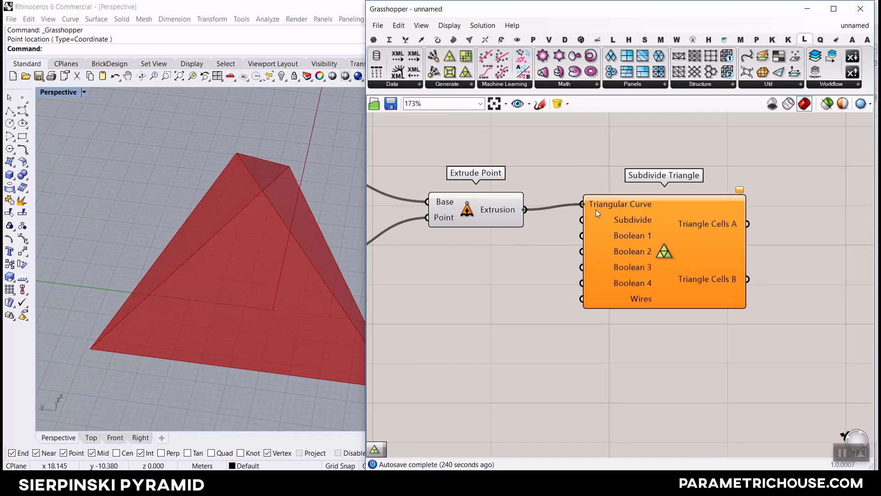
left_click_drag(596, 210, 691, 212)
scroll(647, 211, "up", 2)
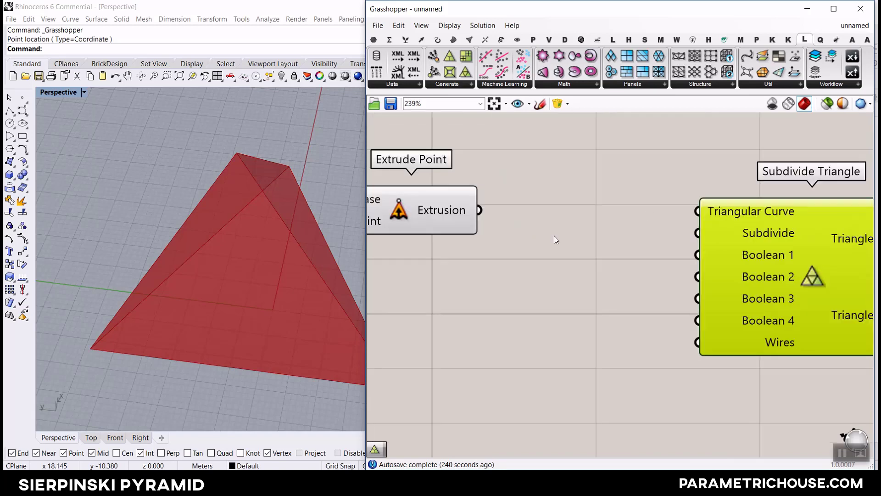
- Add a Deconstruct Brep component after Extrude Point and feed the Extrusion output into its Brep input
right_click_drag(228, 223, 156, 253)
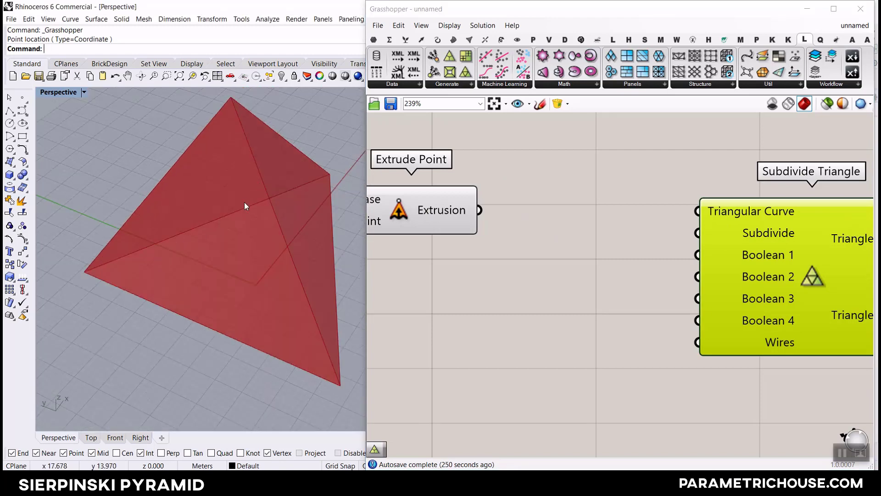
left_click(458, 43)
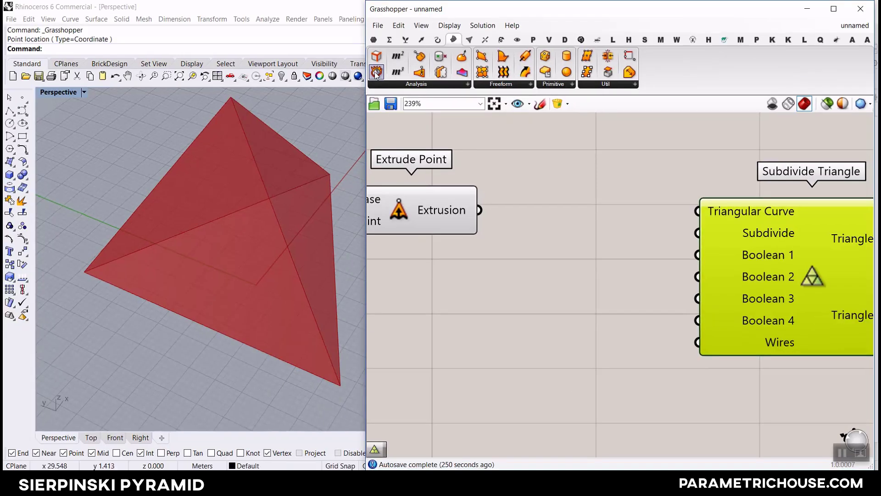
left_click_drag(375, 71, 654, 281)
scroll(492, 205, "down", 2)
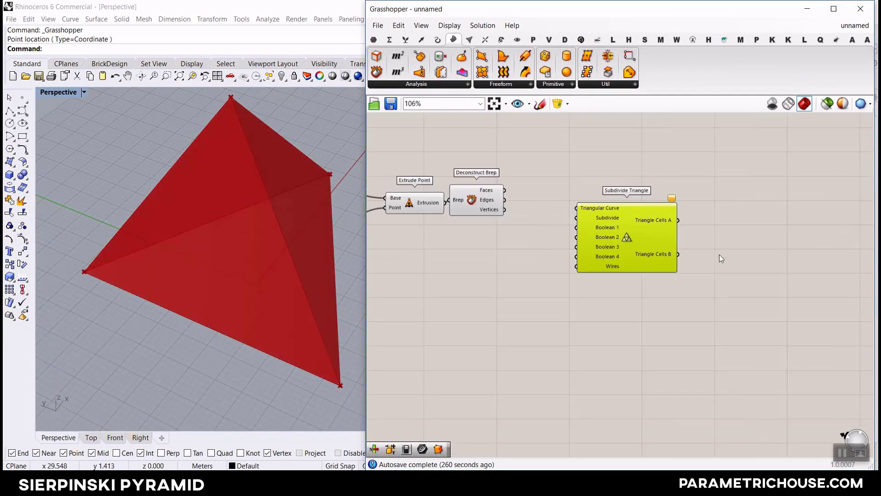
scroll(476, 200, "up", 2)
left_click(496, 215)
left_click_drag(544, 206, 550, 191)
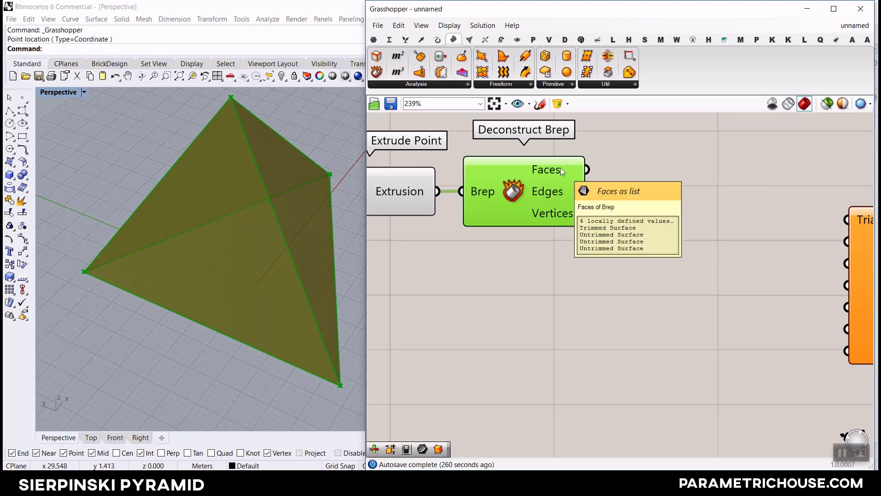
- Add a Curve parameter beside Deconstruct Brep and feed the Faces output into it
left_click(373, 39)
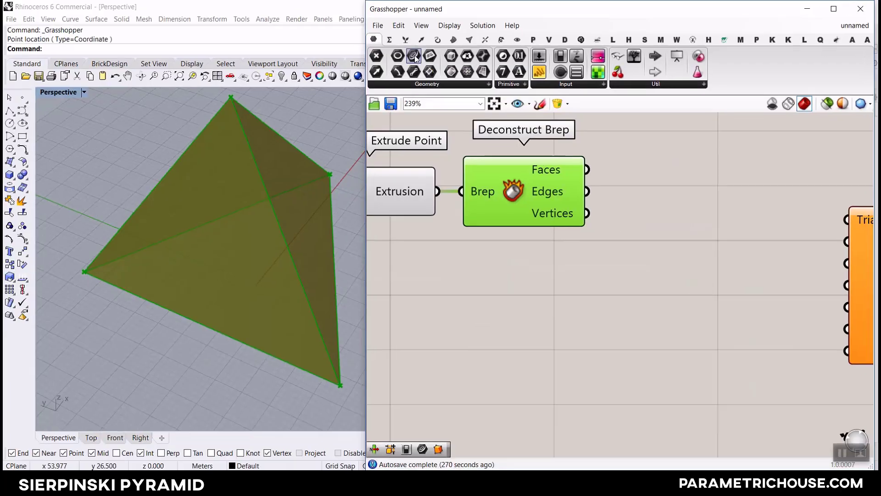
left_click_drag(410, 61, 879, 294)
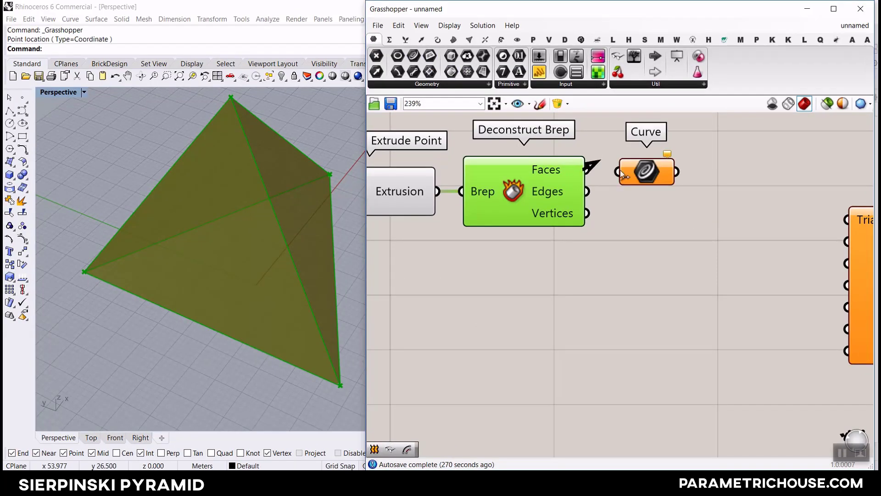
left_click_drag(620, 170, 618, 172)
- Hide the previews of Deconstruct Brep and Extrude Point
right_click(518, 183)
left_click(527, 202)
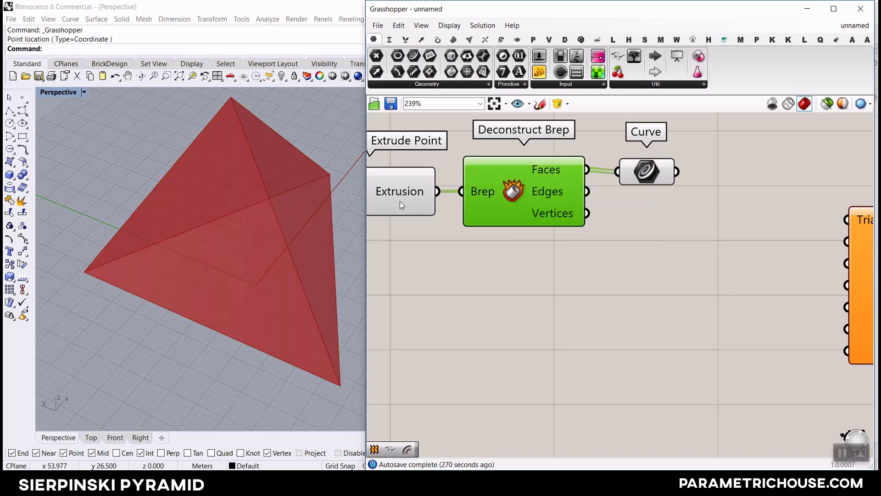
right_click_drag(401, 201, 423, 192)
right_click(400, 183)
left_click(412, 202)
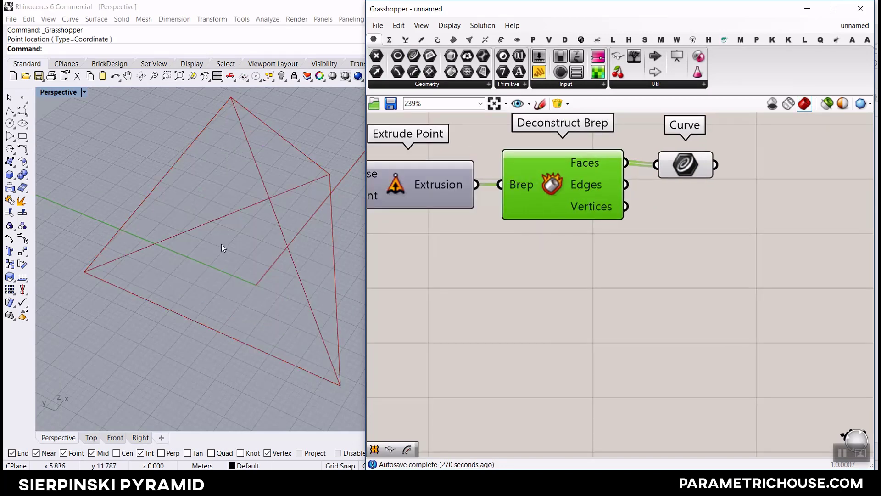
- Try baking the Curve parameter and selecting one triangular face outline, and undo the bake
right_click_drag(221, 244, 198, 233)
right_click(680, 169)
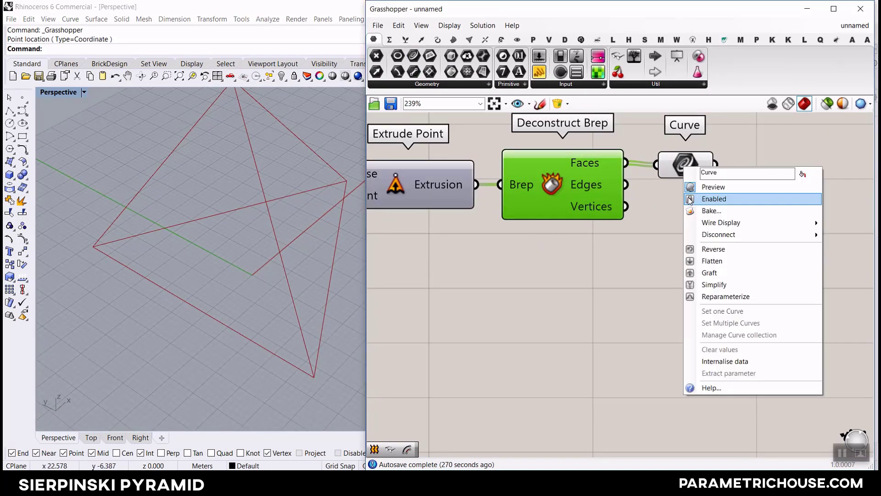
left_click(702, 316)
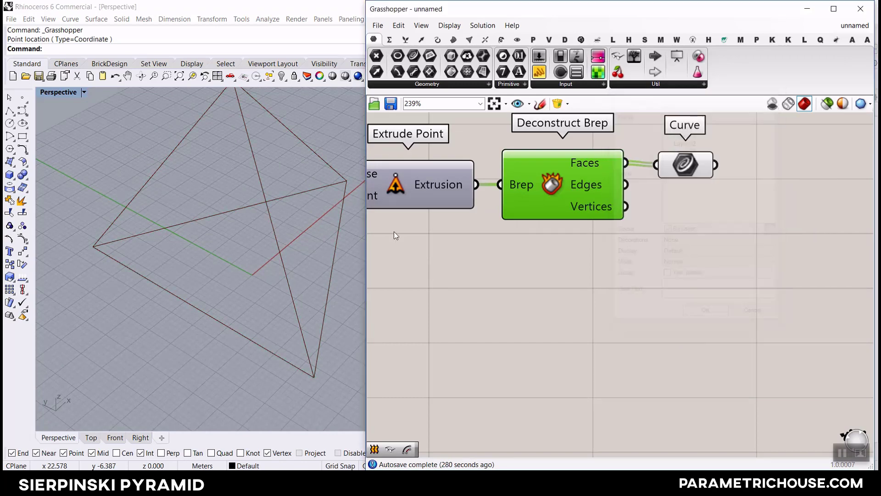
left_click(268, 213)
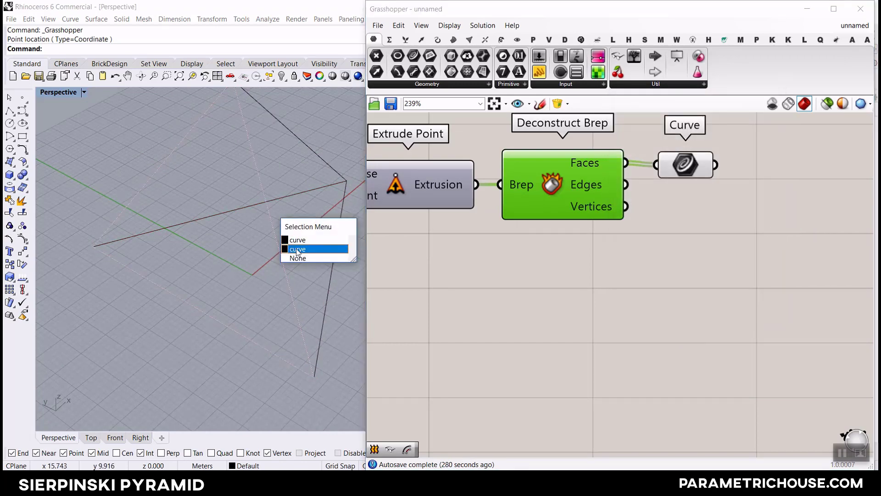
left_click(314, 247)
right_click_drag(315, 247, 275, 356)
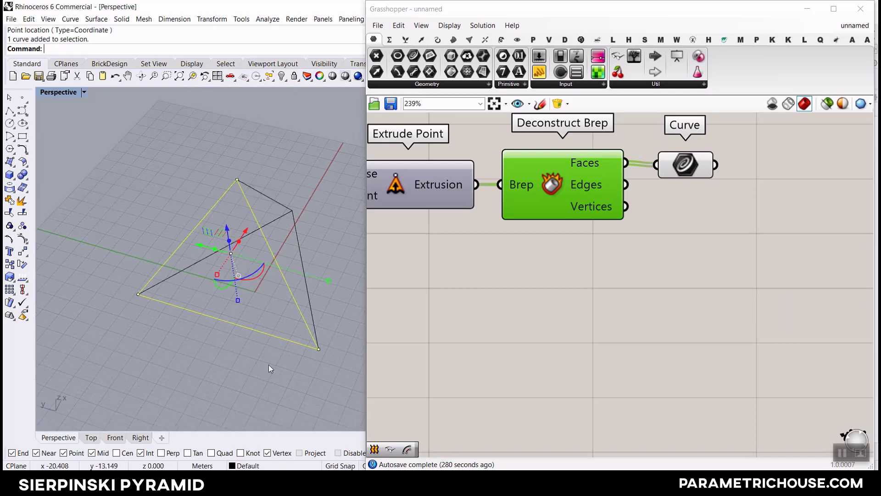
key("ctrl+z")
- Feed the Curve parameter into the Triangular Curve input of Subdivide Triangle, with that component moved closer
scroll(557, 243, "down", 3)
scroll(557, 243, "up", 3)
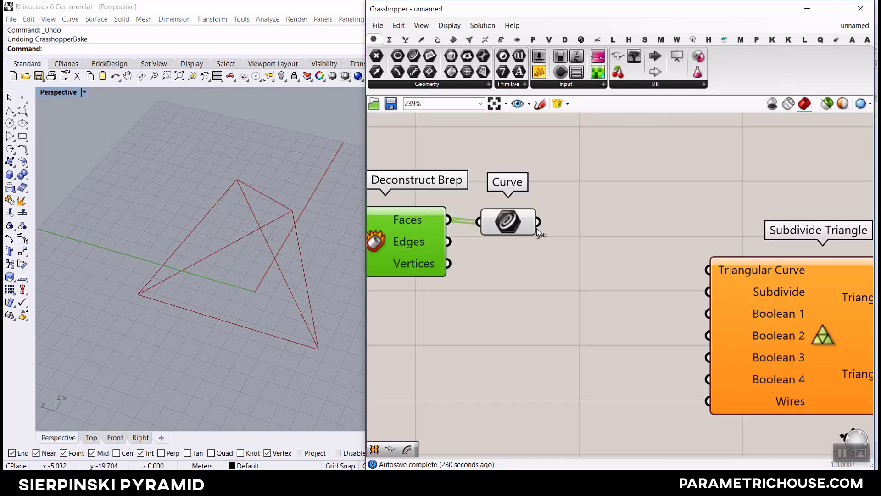
left_click_drag(537, 221, 684, 240)
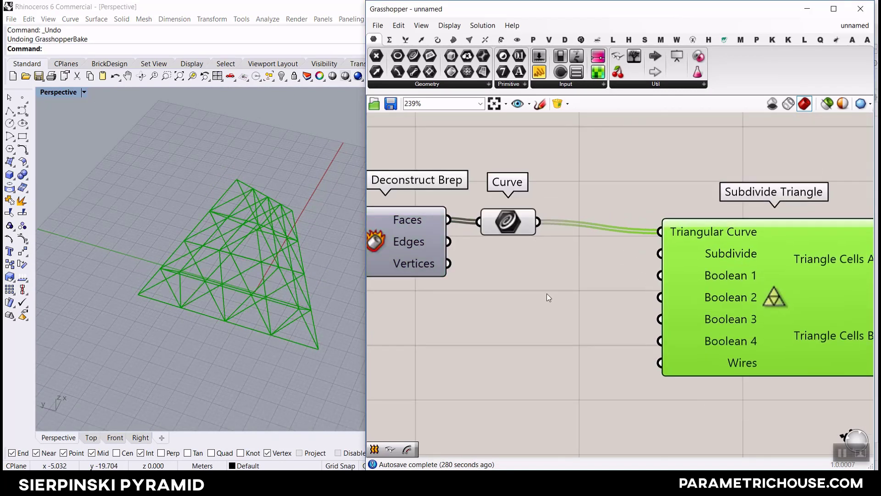
left_click(546, 293)
right_click(529, 239)
key("Escape")
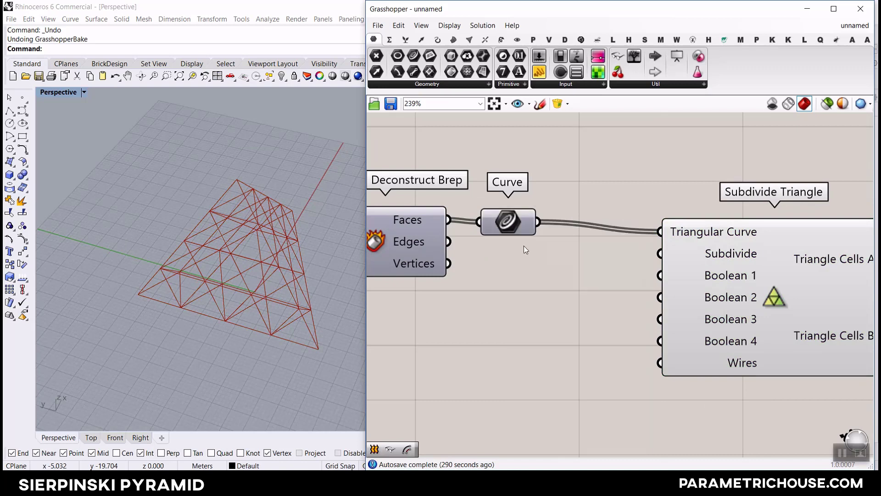
- Add a number slider ranging from 0 to 4 and feed it into the Subdivide input
right_click_drag(294, 220, 271, 257)
scroll(745, 257, "up", 4)
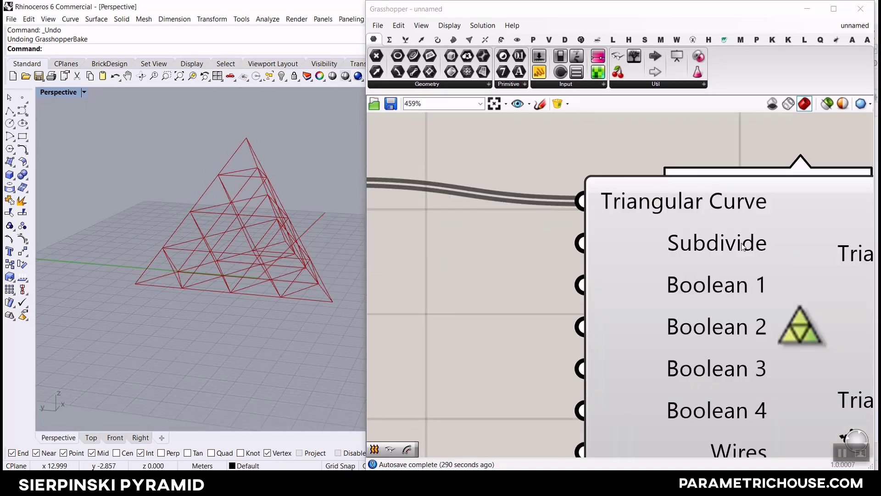
scroll(709, 256, "down", 4)
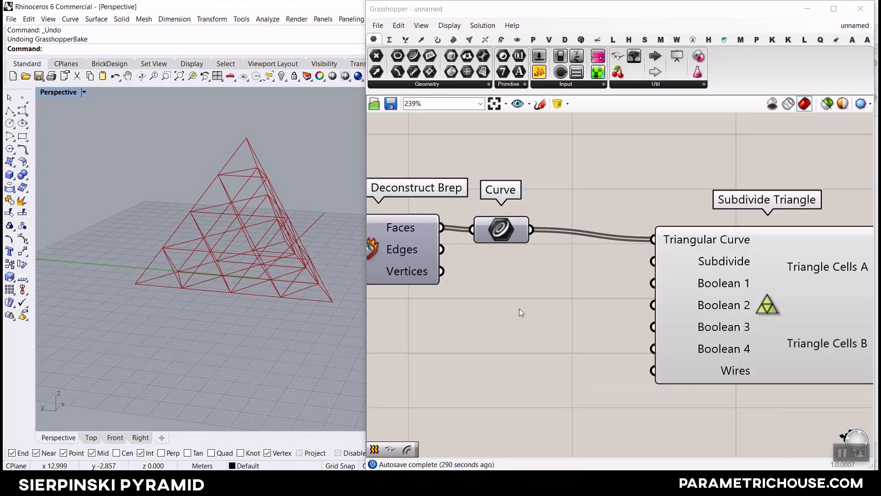
double_click(508, 310)
type("0..4")
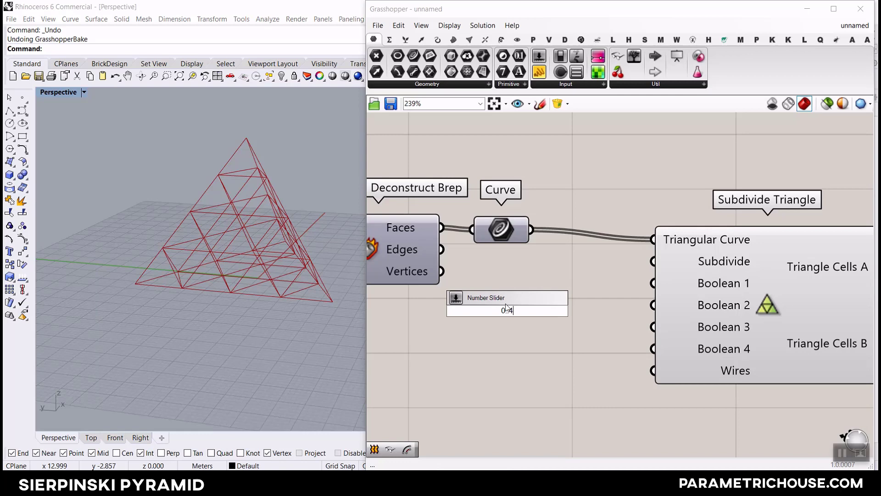
key("Return")
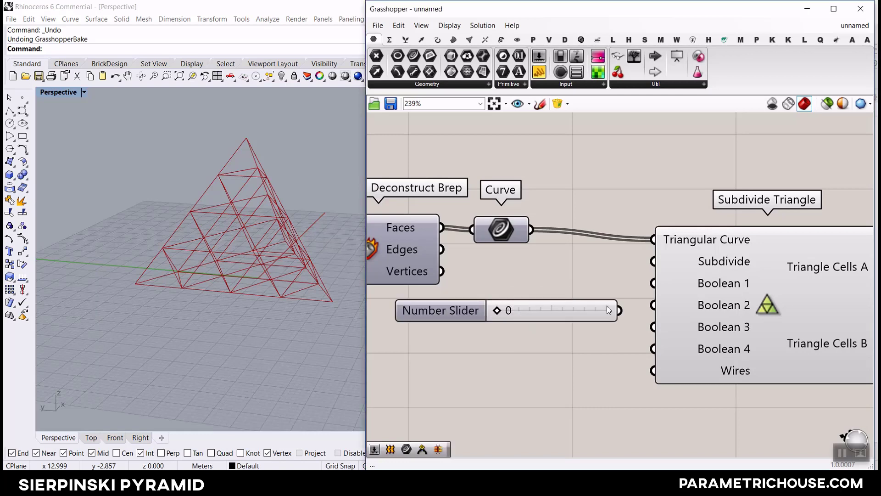
left_click_drag(633, 311, 653, 261)
- Test the Subdivide slider at 1, set it to 2, and examine the subdivided pyramid
right_click_drag(199, 298, 271, 230)
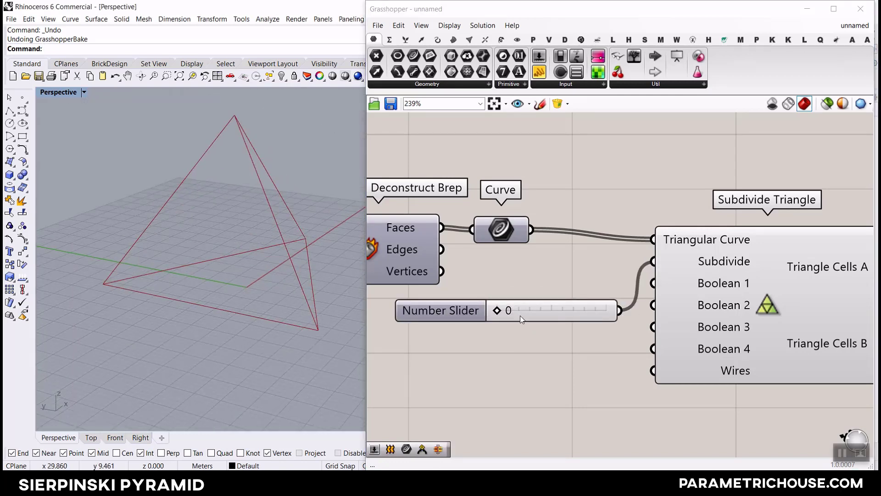
left_click_drag(498, 310, 515, 311)
right_click_drag(257, 257, 171, 196)
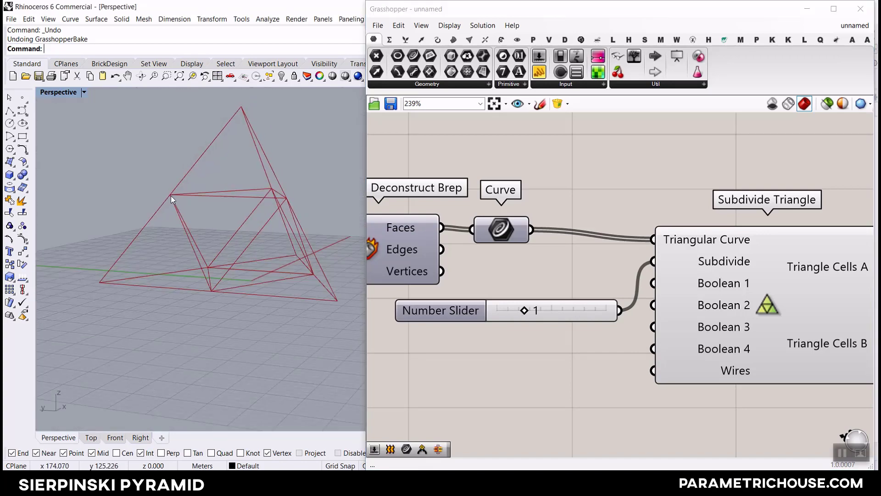
left_click_drag(524, 310, 553, 311)
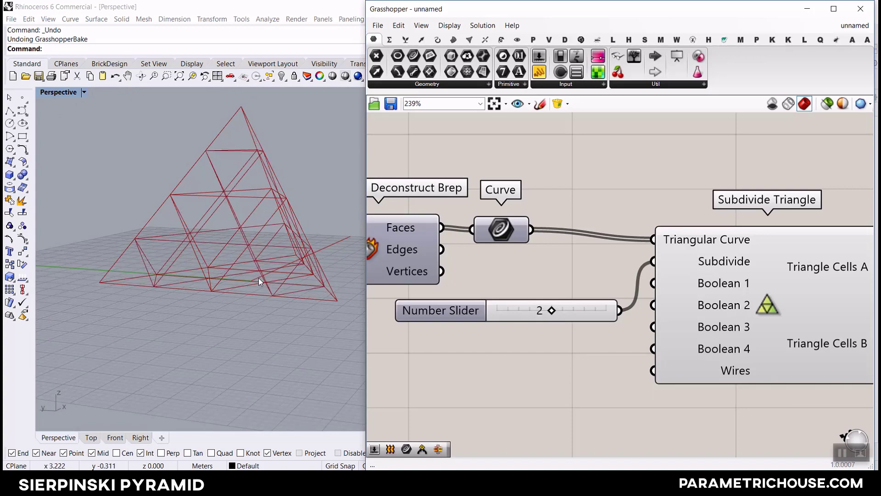
right_click_drag(256, 277, 334, 304)
scroll(587, 263, "down", 2)
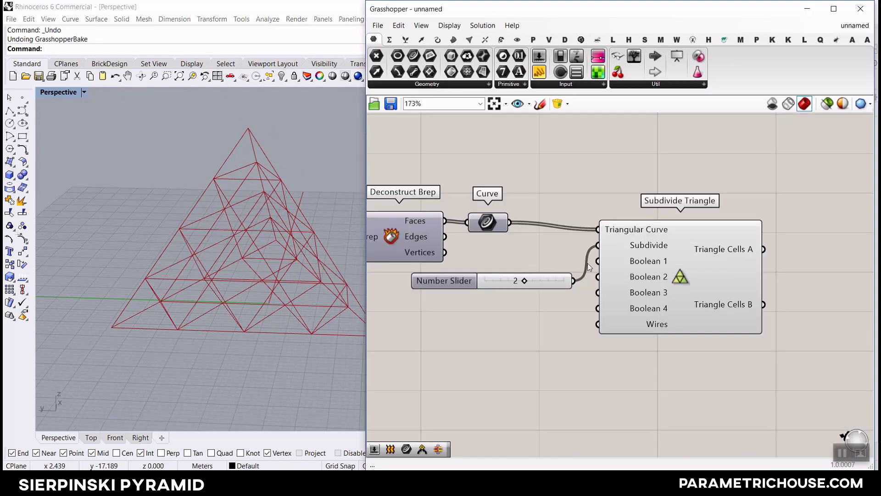
- Move Subdivide Triangle farther from the Curve parameter and place the number slider level with the Subdivide input
left_click(738, 292)
left_click(534, 285)
left_click_drag(549, 281, 598, 255)
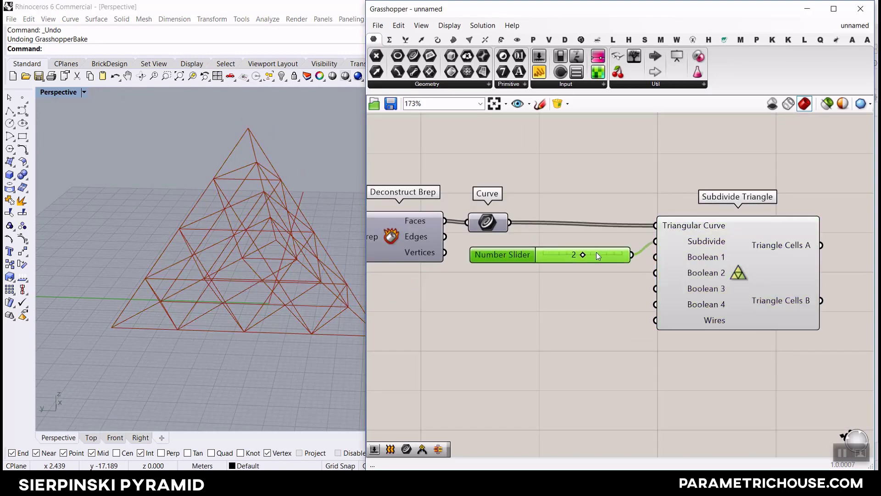
scroll(745, 232, "up", 2)
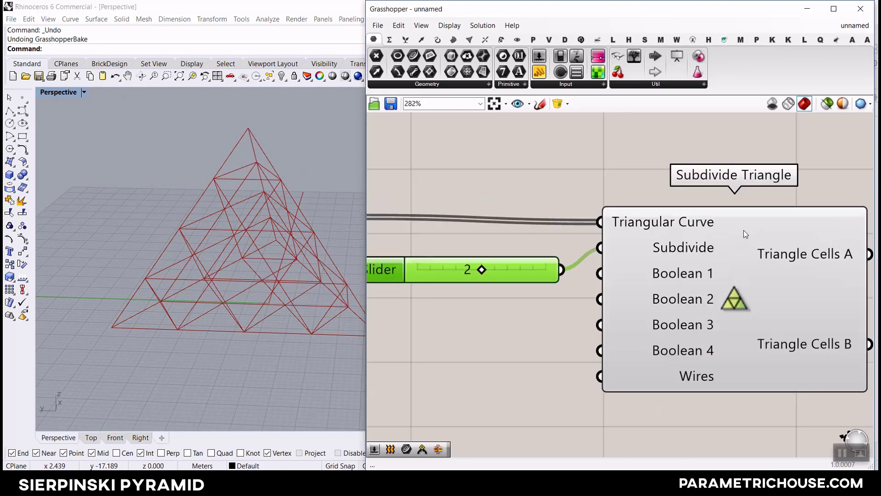
left_click_drag(532, 268, 551, 247)
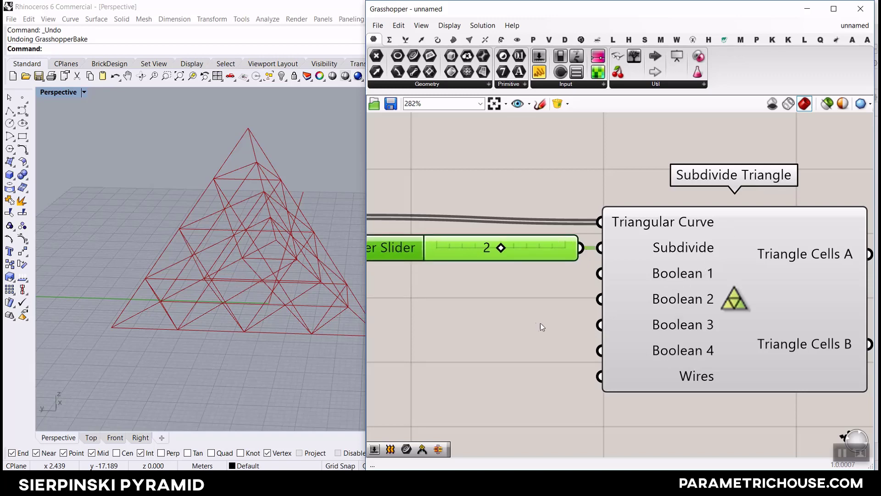
- Add a Boolean Toggle below the number slider and rename it "switch"
double_click(456, 312)
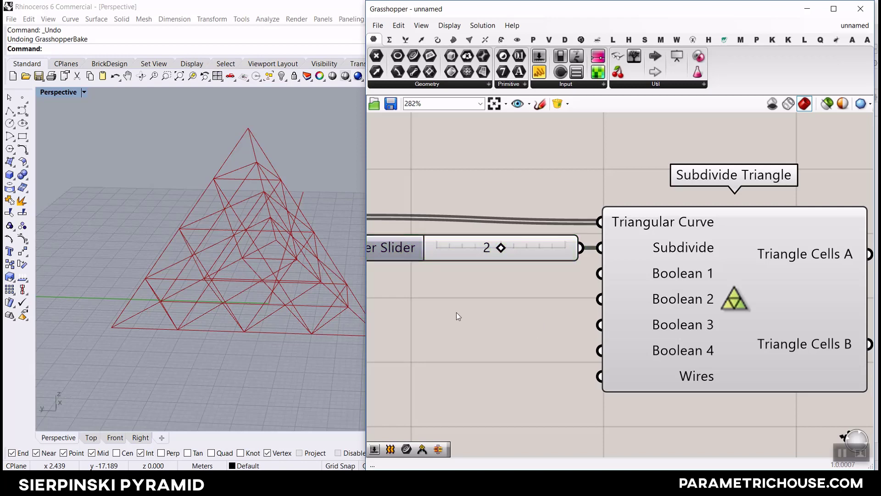
type("toggle")
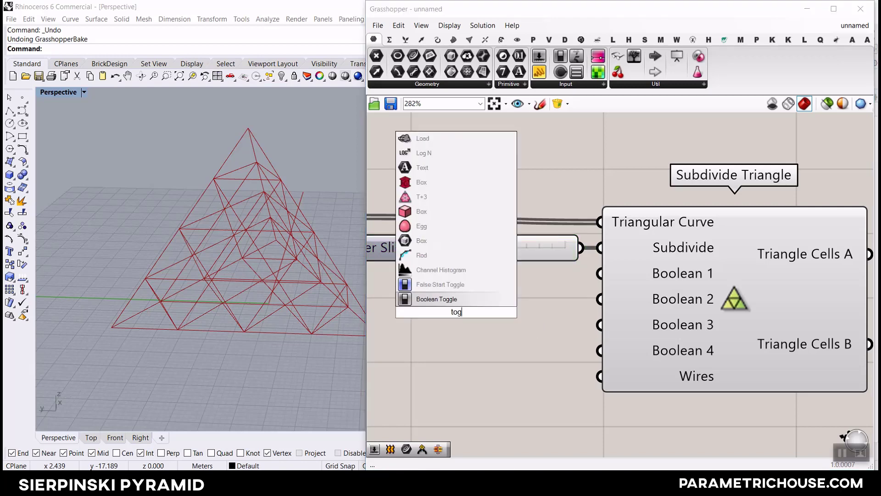
key("Return")
right_click_drag(447, 317, 503, 299)
right_click(493, 299)
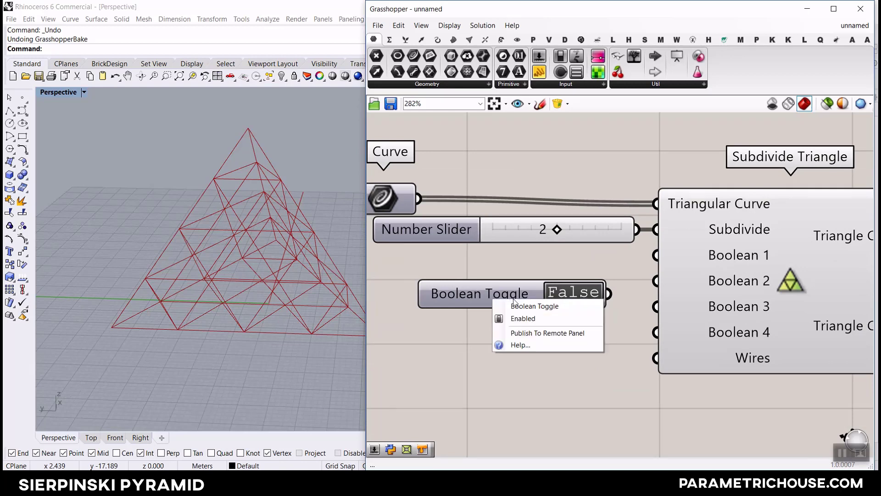
left_click_drag(563, 306, 453, 310)
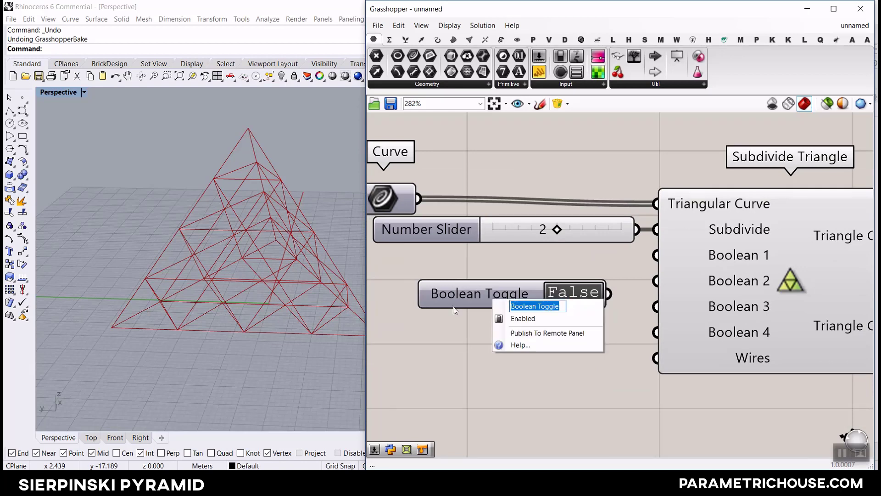
type("s")
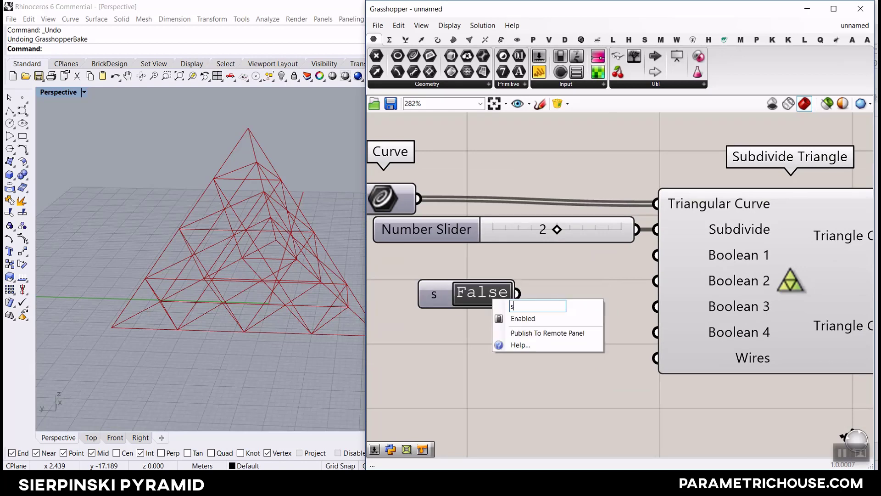
type("witch")
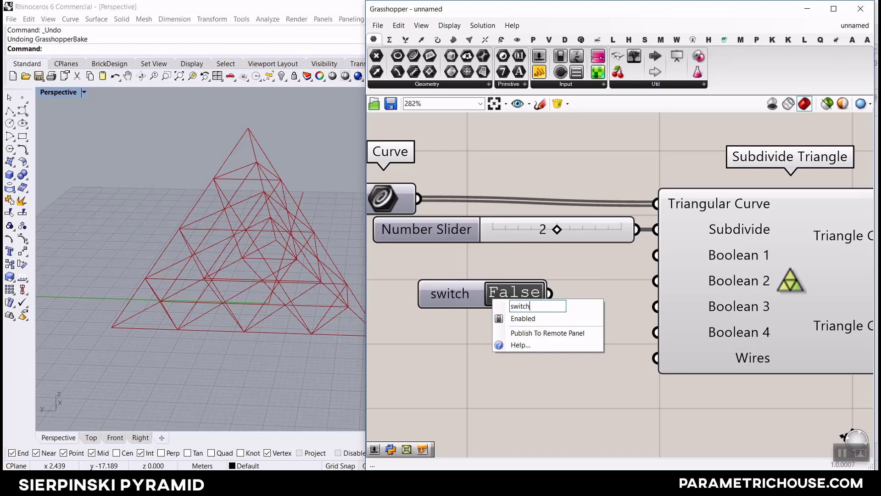
key("Return")
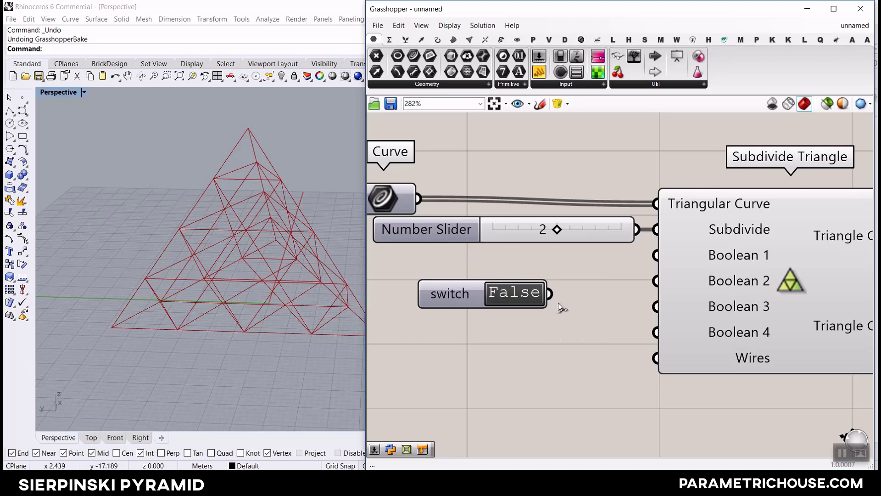
- Set the switch toggle to True, move it slightly, and make three copies of it
left_click(510, 294)
left_click_drag(453, 297, 469, 285)
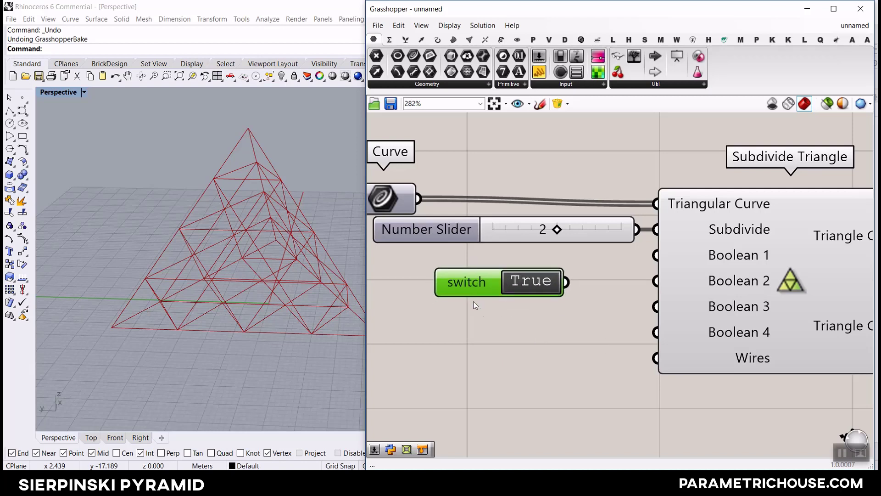
key("ctrl+c")
key("ctrl+v")
key("ctrl+v")
key("ctrl+v")
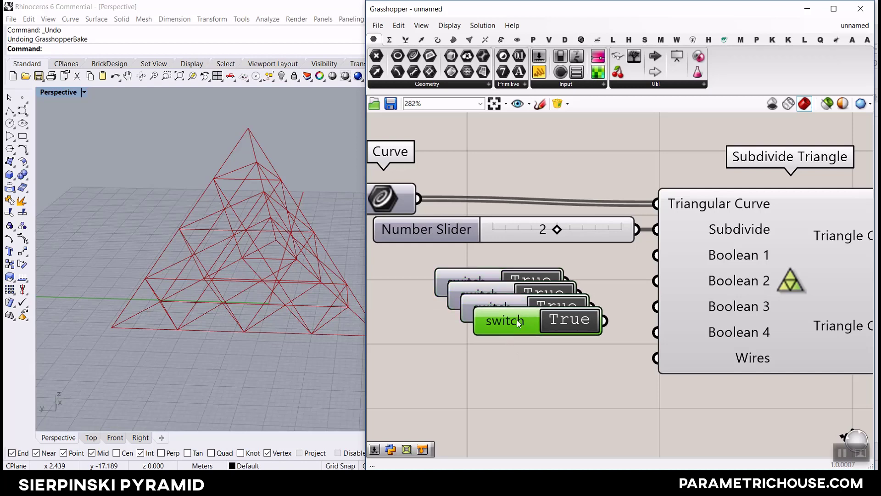
- Arrange the four switch toggles in one aligned column with equal vertical spacing beneath the number slider
left_click_drag(517, 319, 494, 398)
left_click_drag(526, 424, 465, 277)
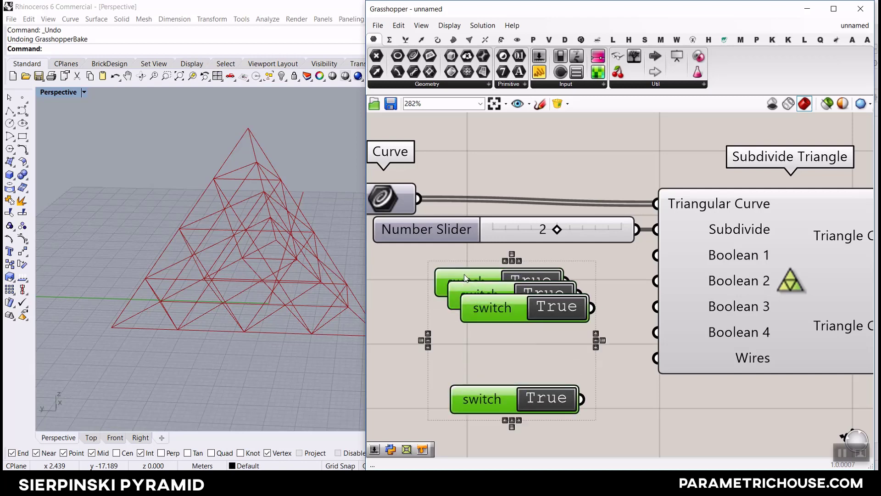
left_click(513, 424)
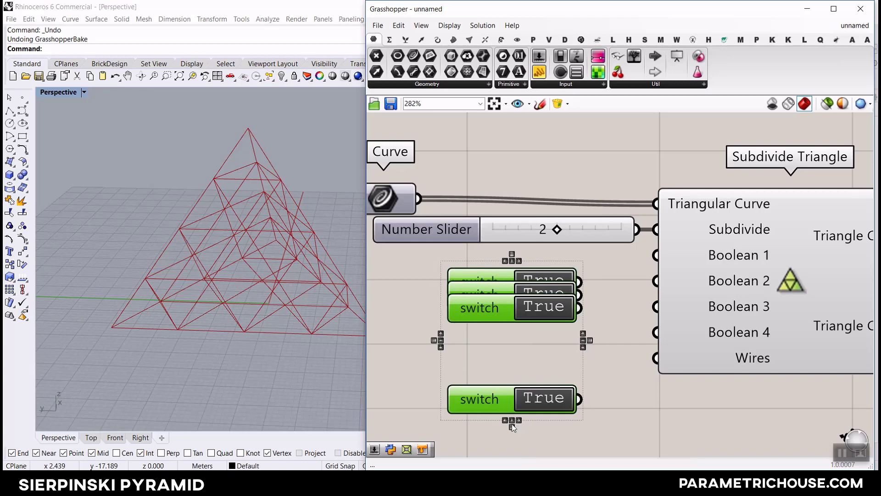
left_click(511, 426)
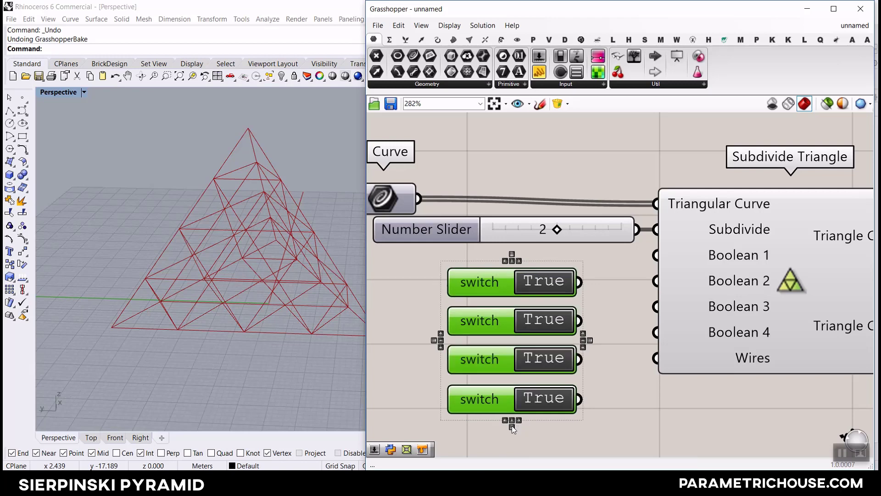
left_click(640, 324)
- Connect the four switch toggles in order to the Boolean 1, Boolean 2, Boolean 3 and Boolean 4 inputs of Subdivide Triangle
left_click_drag(580, 281, 655, 255)
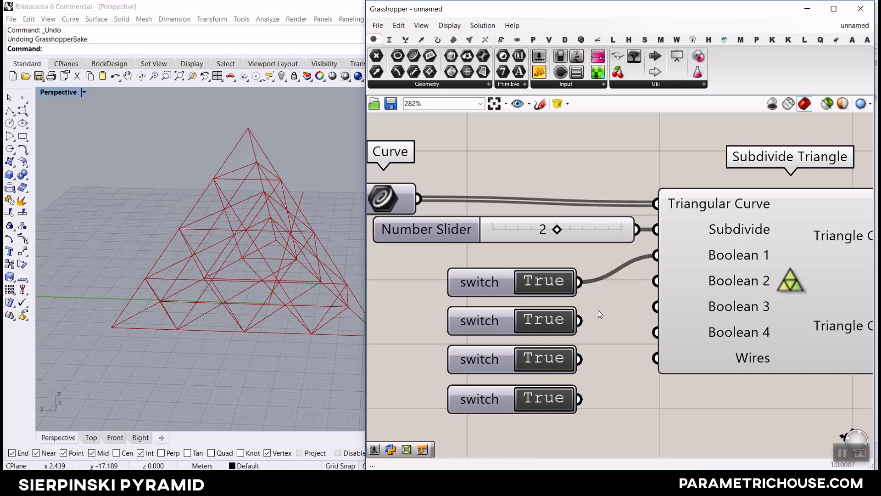
left_click_drag(579, 320, 655, 281)
left_click_drag(579, 359, 655, 307)
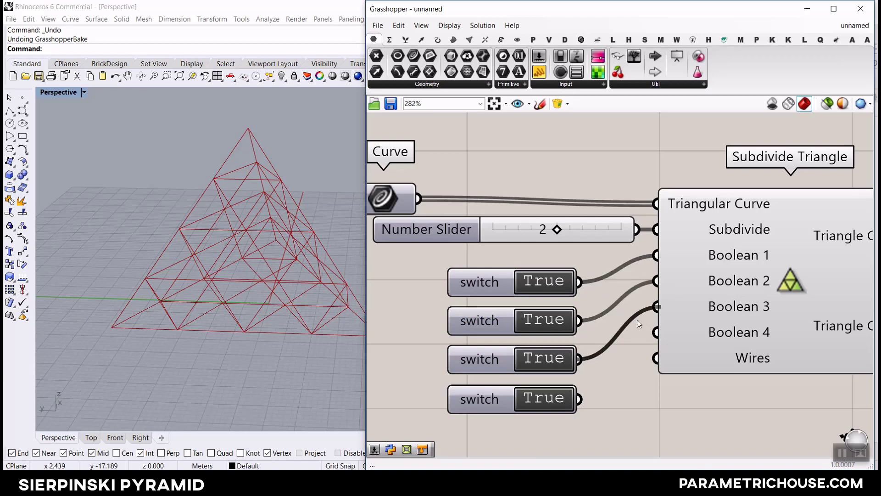
left_click_drag(580, 398, 656, 332)
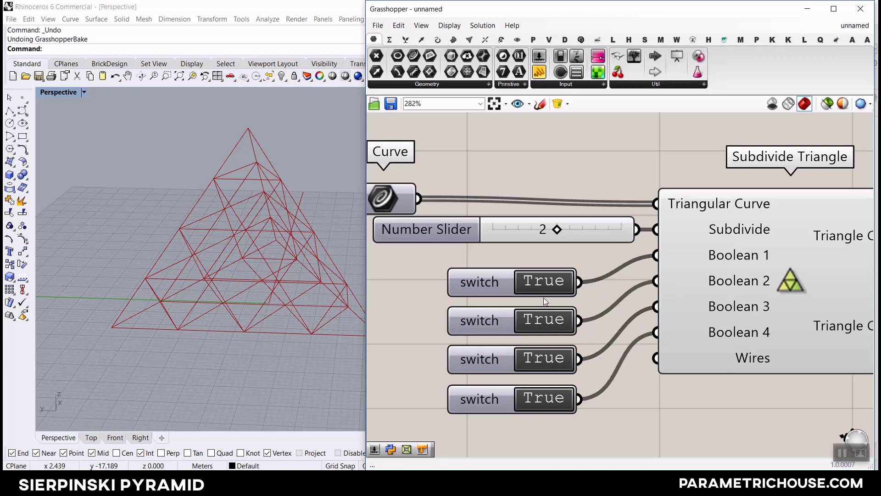
- Set the Boolean 1 toggle to False and examine the subdivided pyramid in the Perspective and Front views
double_click(543, 285)
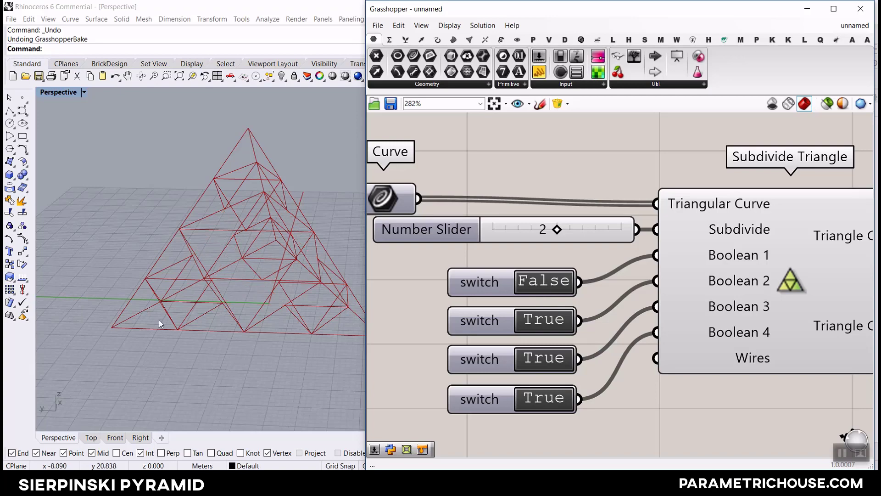
right_click_drag(221, 229, 173, 307)
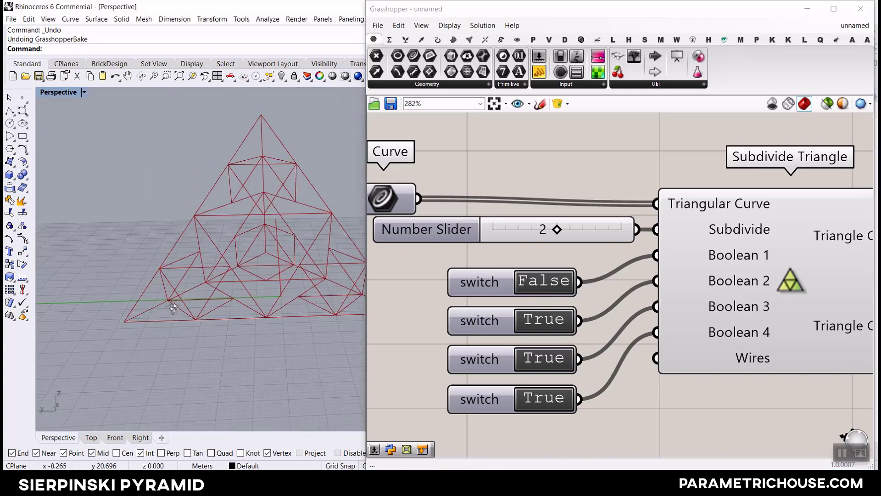
left_click(114, 437)
scroll(207, 291, "down", 3)
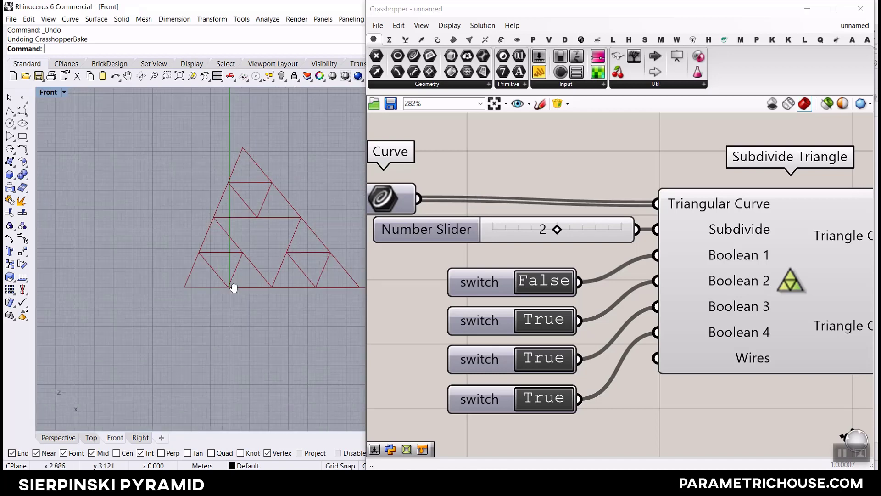
scroll(227, 280, "up", 4)
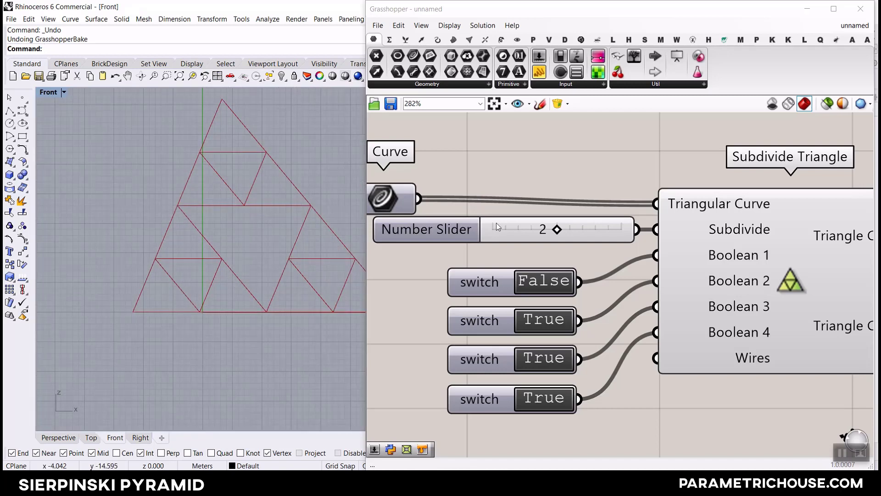
- Test the Subdivide slider at 3, examine the pyramid in Front and Perspective views, and return the slider to 2
left_click_drag(558, 228, 583, 225)
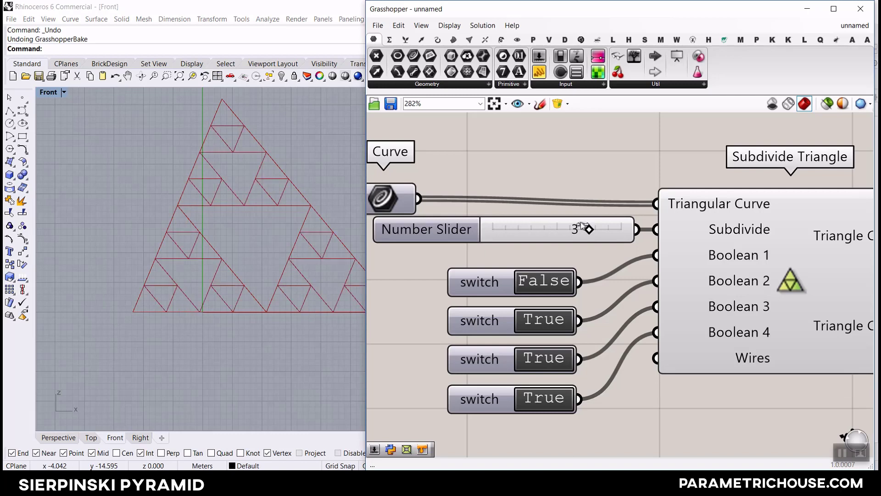
left_click(58, 438)
right_click_drag(275, 239, 302, 218)
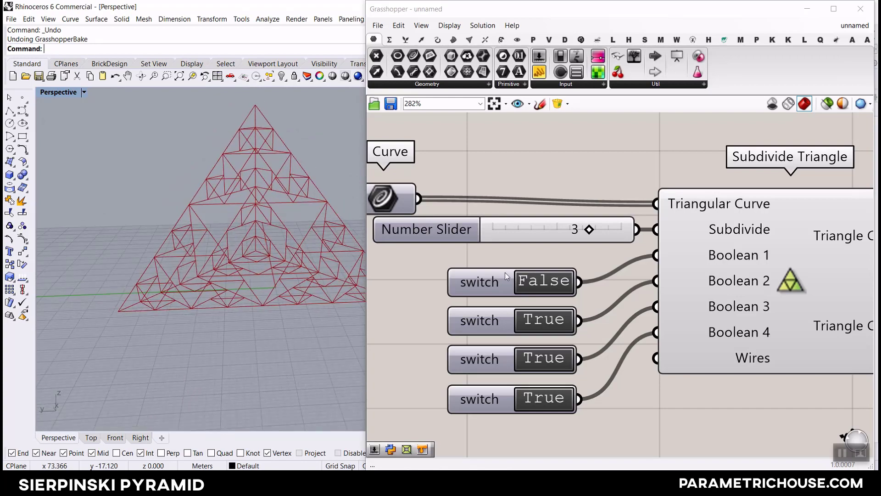
left_click_drag(589, 230, 561, 233)
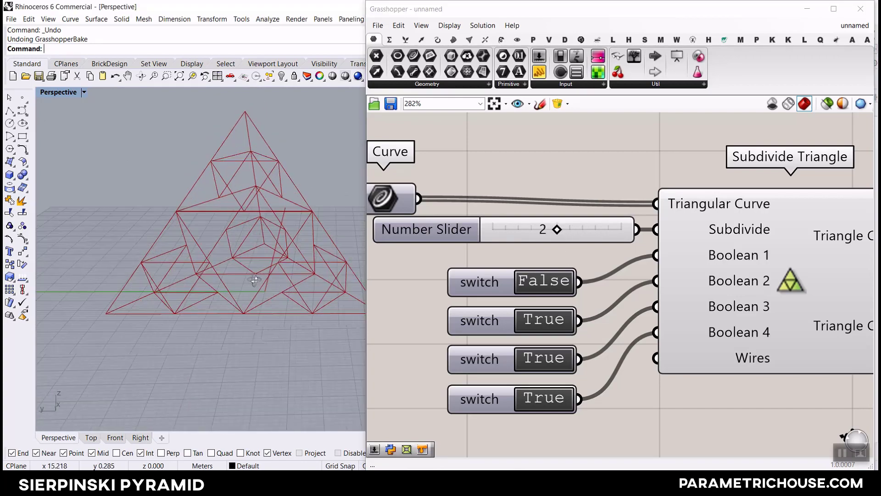
- Set the Boolean 1 toggle to True, test Boolean 4 at False on the pyramid, and return Boolean 4 to True
left_click(560, 286)
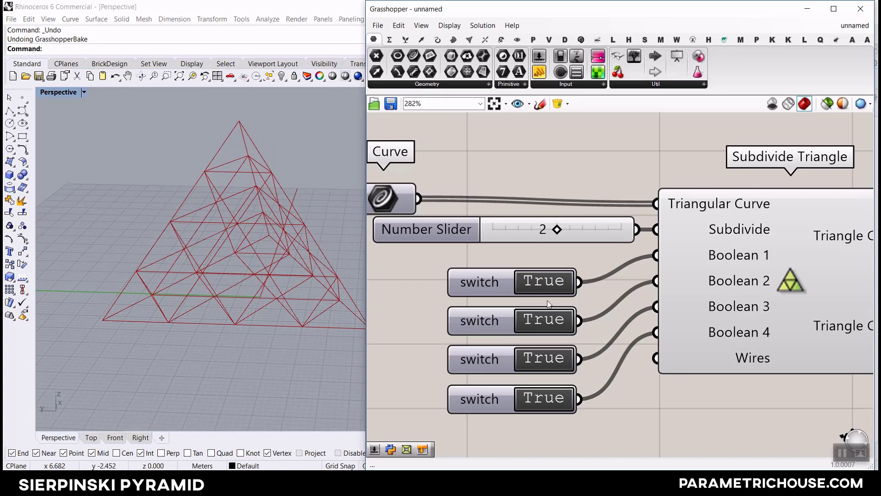
left_click(538, 399)
right_click_drag(174, 238, 221, 244)
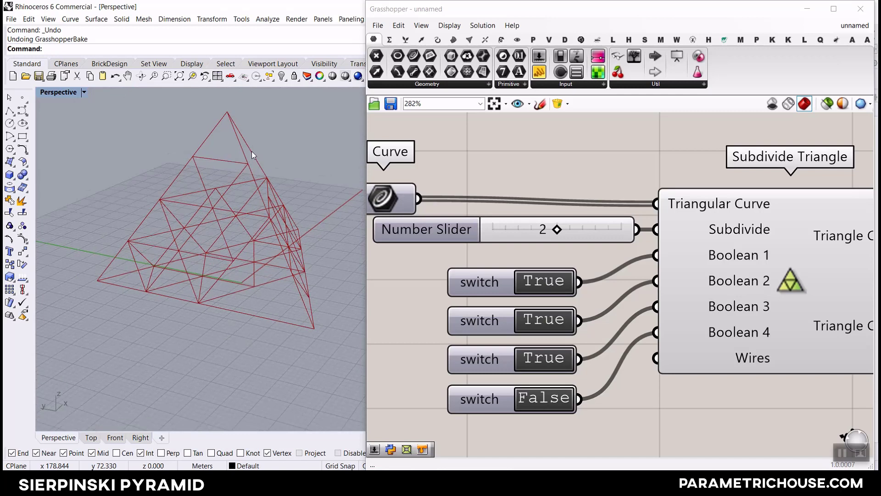
left_click(545, 398)
- Set all four Boolean toggles to False, examine the pyramid, and test Boolean 1 alone at True before returning it to False
left_click(551, 285)
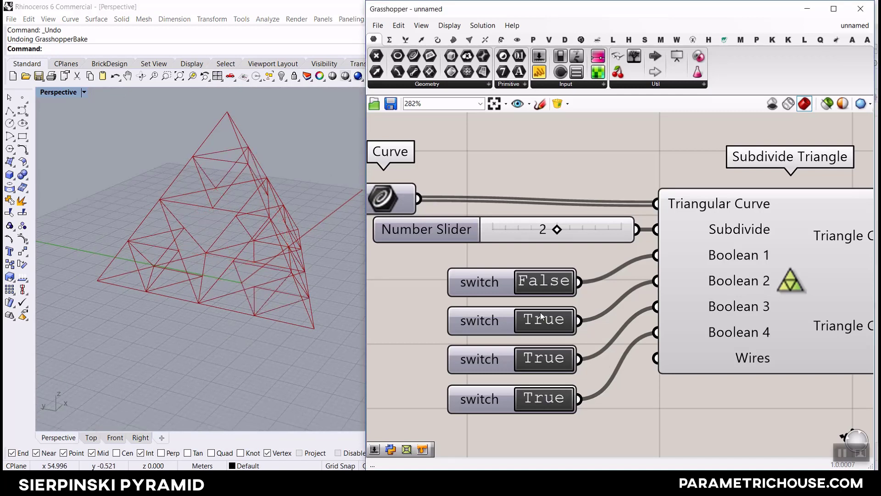
left_click(543, 321)
left_click(546, 352)
left_click(546, 352)
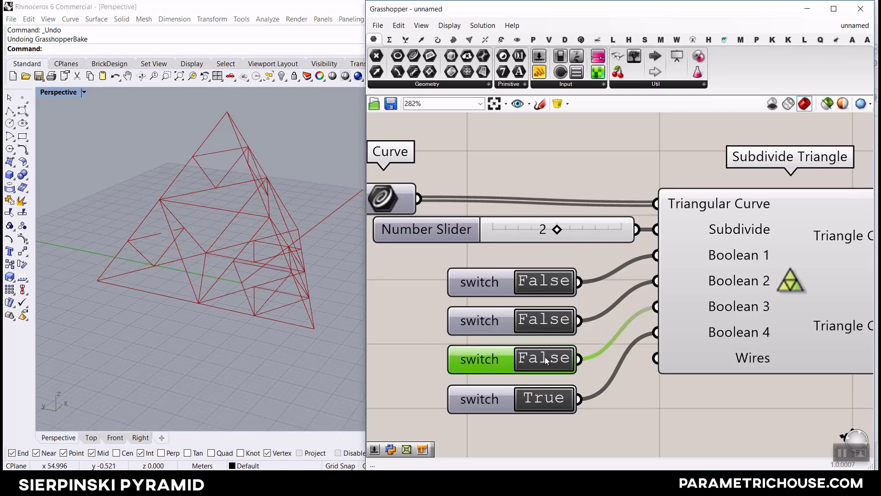
left_click(546, 393)
right_click_drag(257, 257, 329, 203)
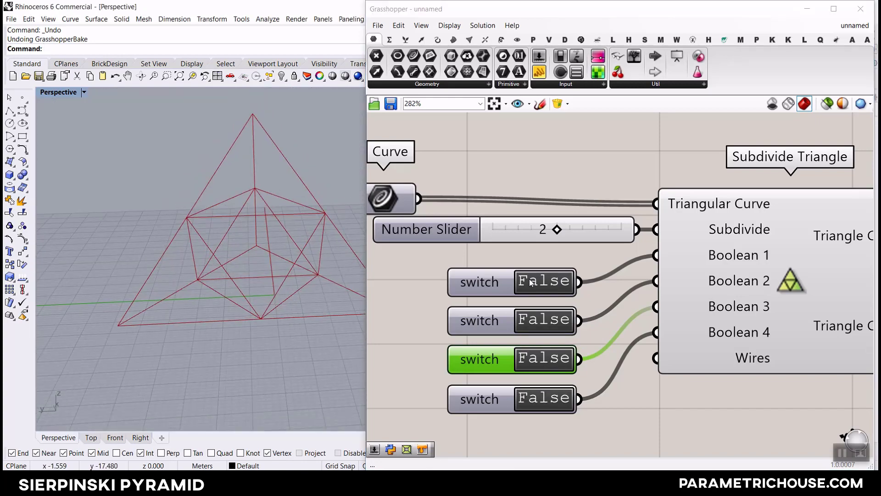
left_click(544, 281)
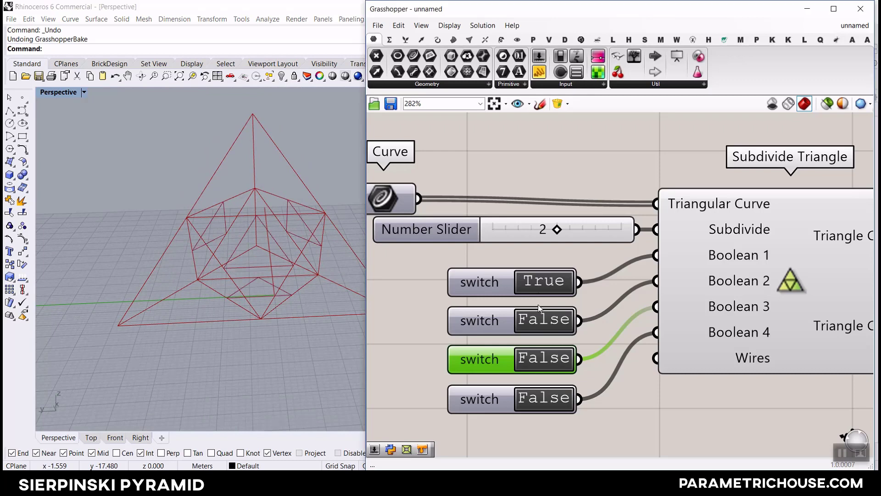
left_click(548, 291)
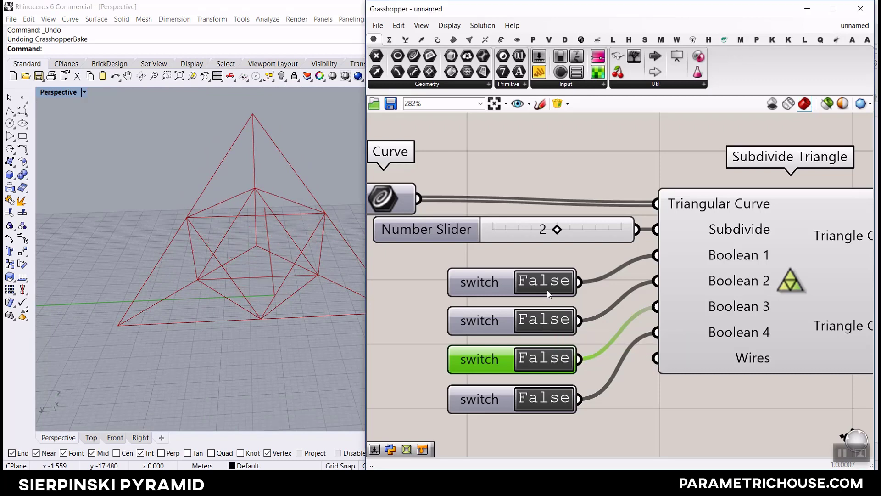
- Set the Boolean 4, Boolean 3 and Boolean 2 toggles to True, leave Boolean 1 at False, and inspect the pyramid
left_click(549, 398)
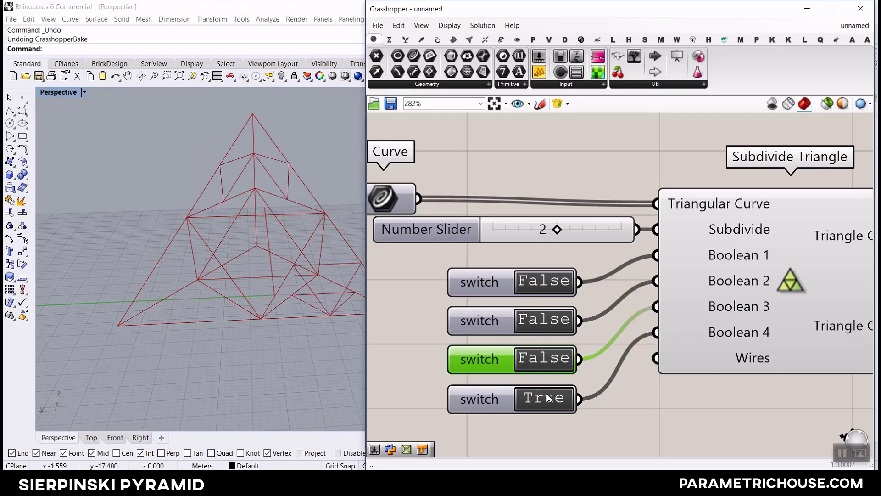
left_click(540, 357)
left_click(541, 320)
left_click(544, 282)
left_click(543, 281)
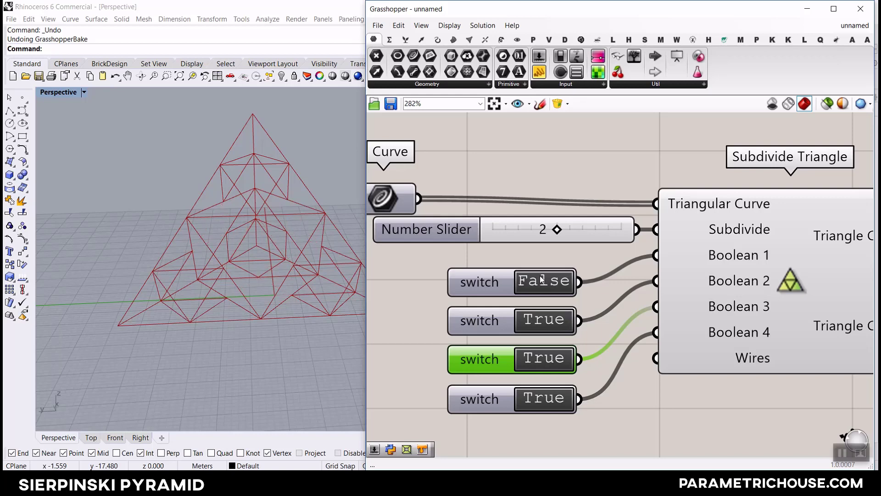
right_click_drag(275, 253, 261, 271)
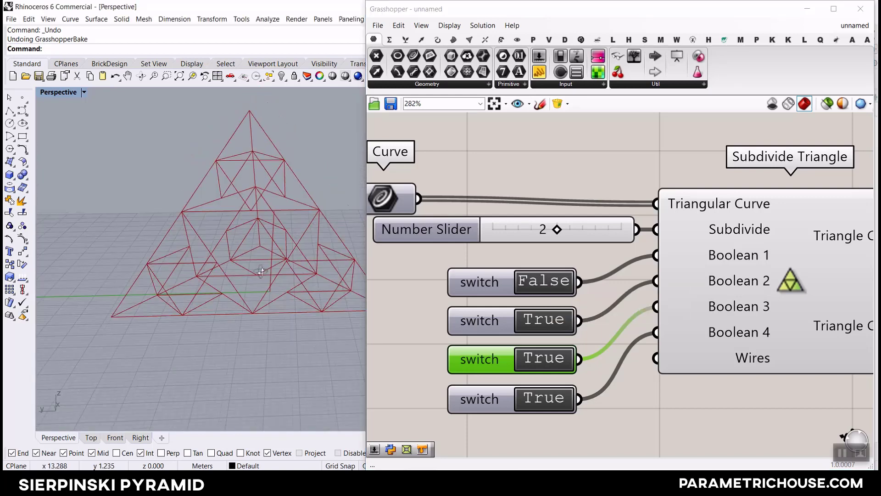
- Add a Surface parameter fed by Triangle Cells A and examine the resulting faces in Perspective and Front views
scroll(550, 206, "down", 3)
scroll(600, 239, "up", 4)
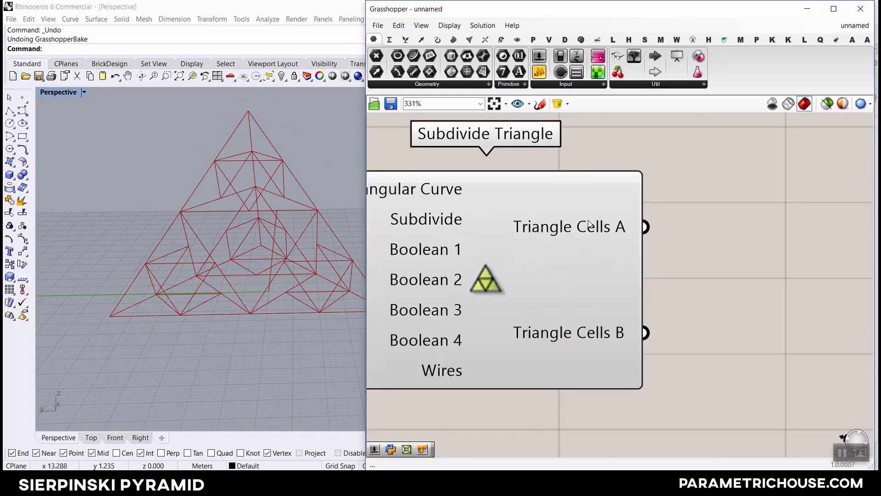
mouse_move(589, 224)
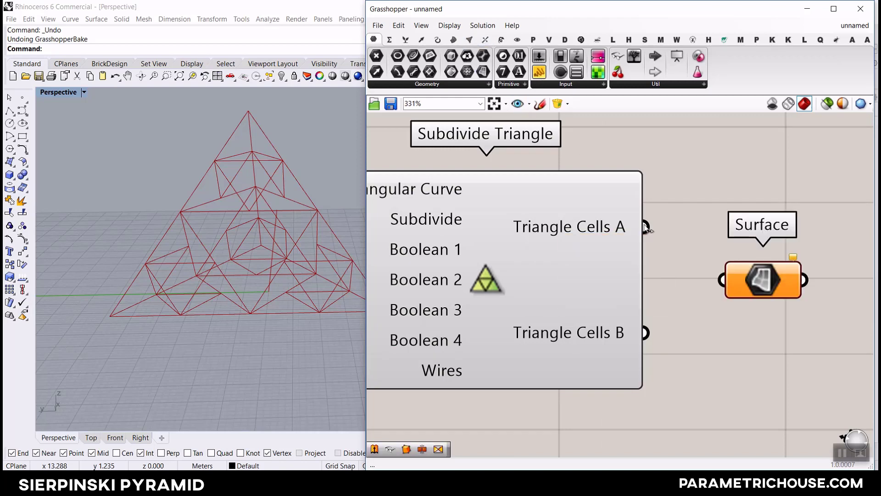
left_click_drag(646, 227, 722, 279)
left_click_drag(759, 272, 759, 256)
right_click_drag(231, 229, 247, 244)
scroll(247, 244, "up", 5)
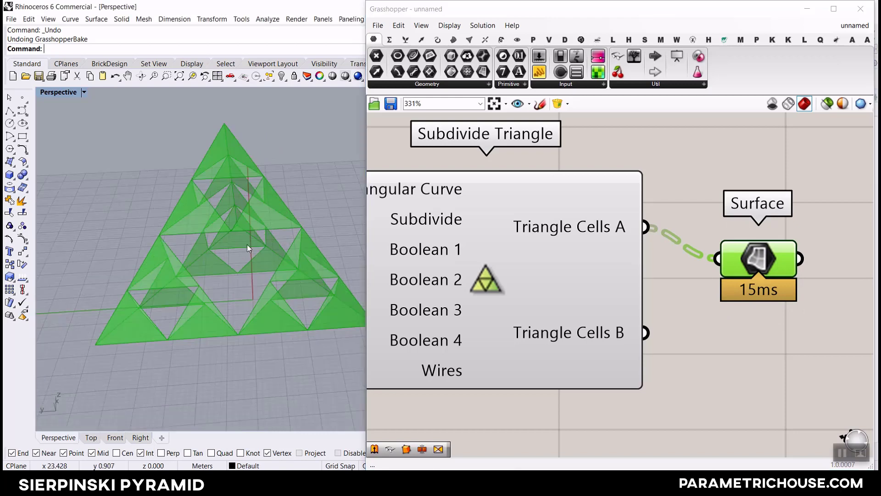
left_click(120, 438)
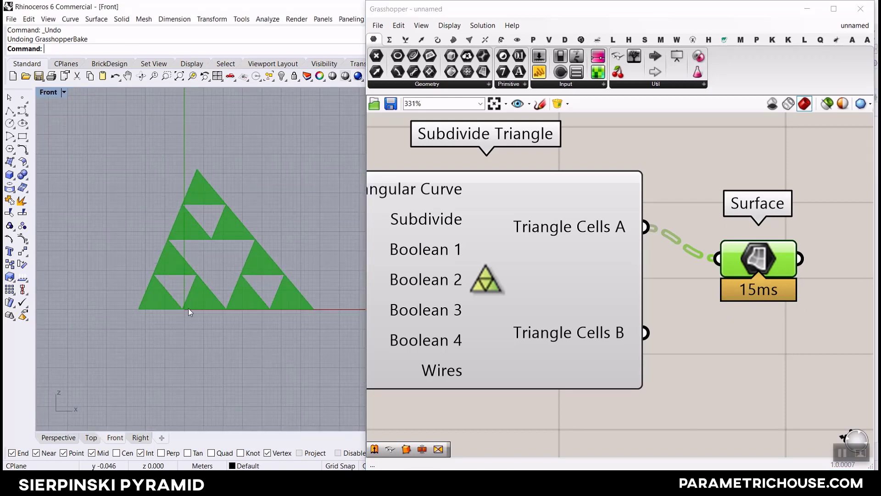
left_click(69, 437)
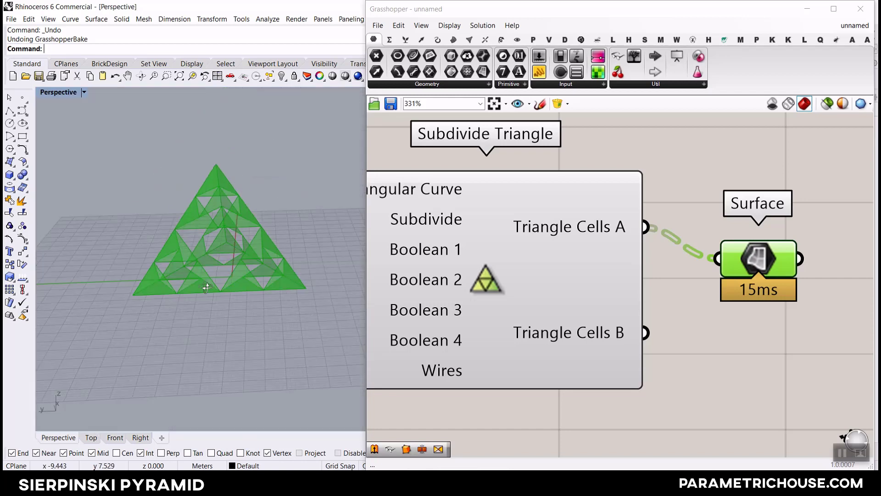
- Feed Triangle Cells B into the Surface parameter instead of Triangle Cells A, comparing both outputs in the Front view
left_click(719, 338)
left_click_drag(645, 332, 732, 293)
left_click(115, 437)
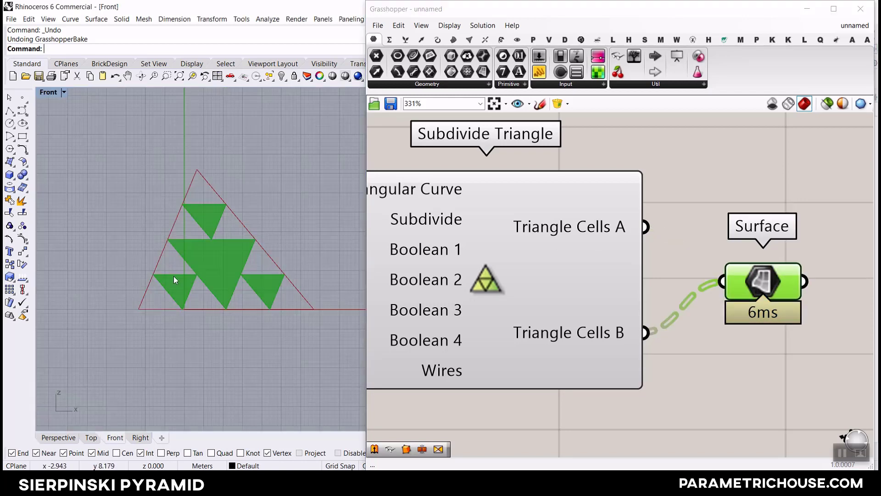
left_click_drag(707, 258, 727, 274)
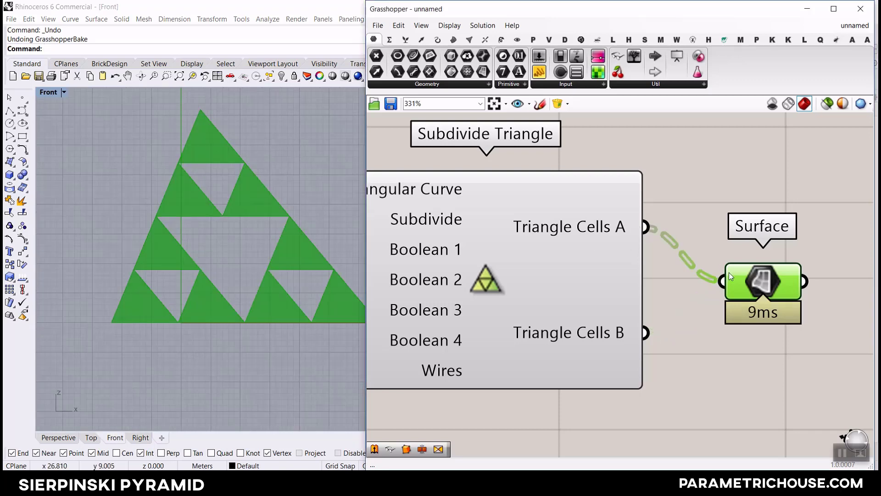
left_click_drag(646, 332, 715, 287)
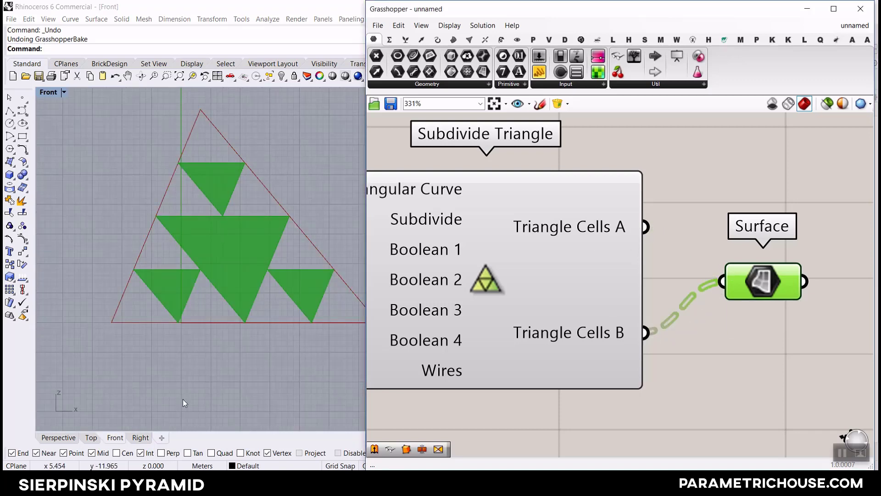
- Examine the Triangle Cells B surfaces in Perspective and add Triangle Cells A as a second source of the Surface parameter
left_click(58, 437)
scroll(202, 307, "down", 2)
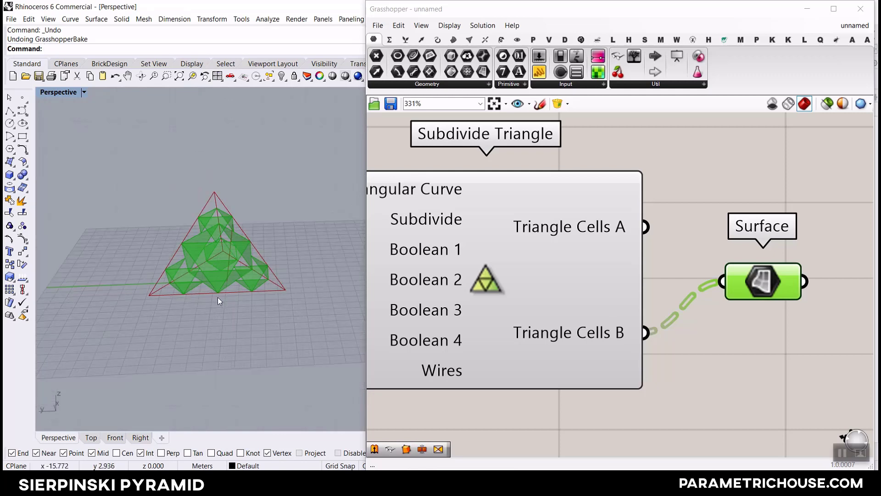
right_click_drag(219, 301, 227, 242)
scroll(231, 302, "up", 3)
scroll(192, 202, "up", 4)
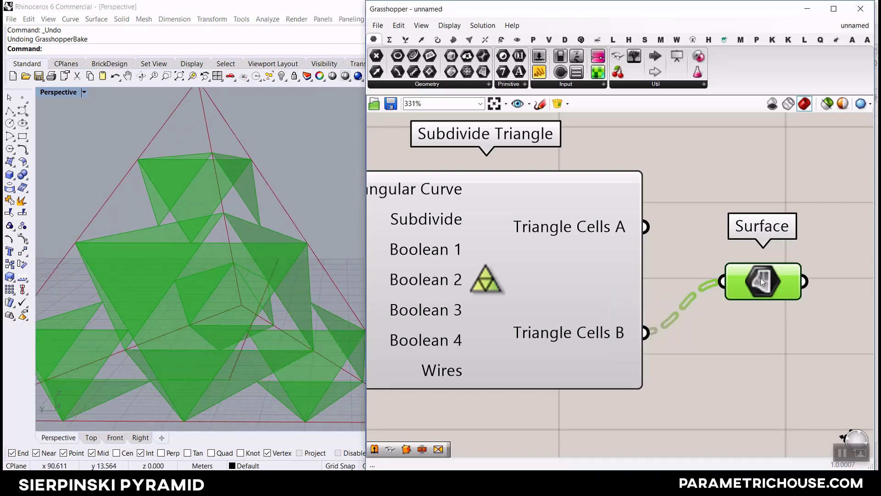
mouse_move(759, 283)
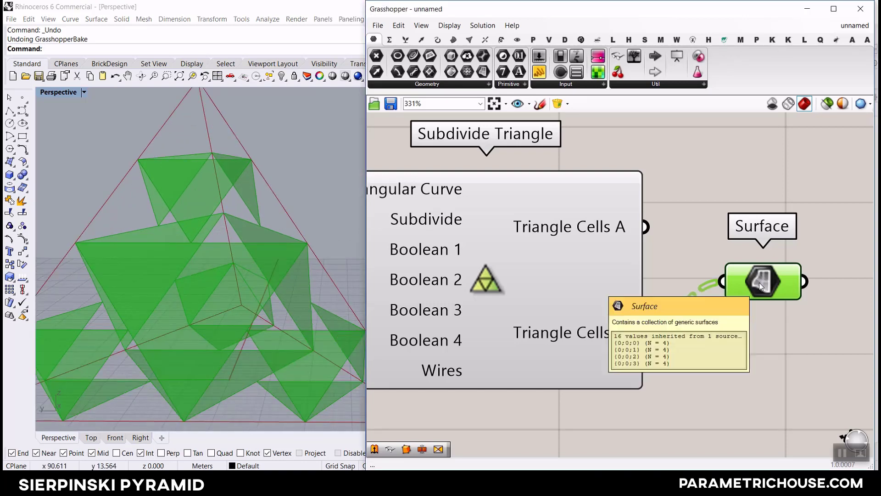
left_click_drag(645, 230, 731, 285)
scroll(753, 282, "down", 3)
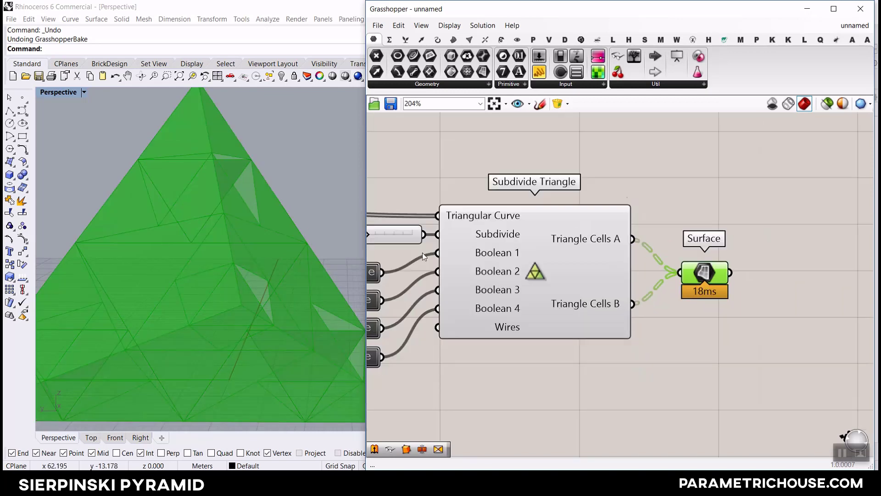
- Bake the Surface parameter's faces, select one upper triangular face to inspect it, and undo the bake
right_click_drag(307, 244, 281, 270)
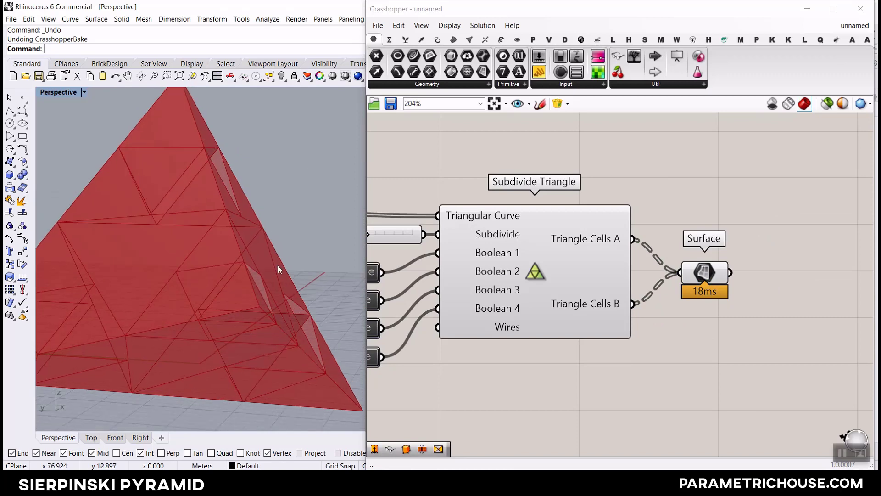
right_click(706, 282)
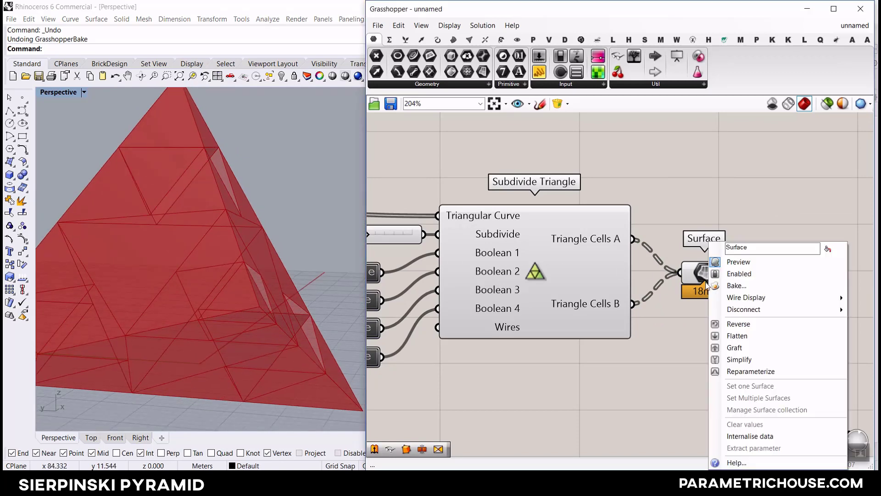
left_click(725, 285)
left_click(724, 393)
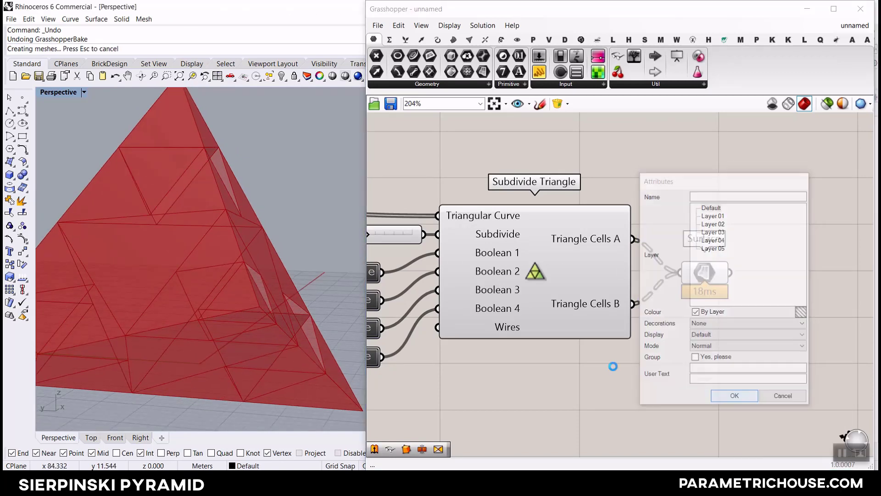
left_click(191, 251)
left_click(185, 196)
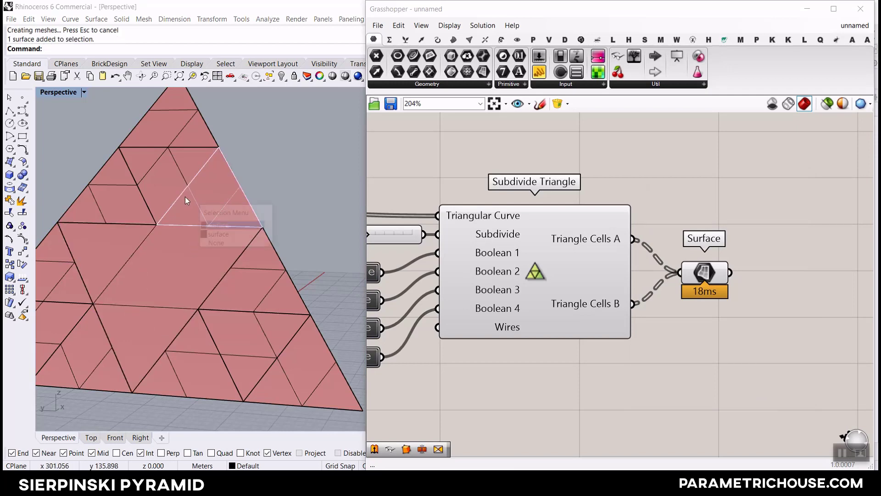
key("Escape")
key("ctrl+z")
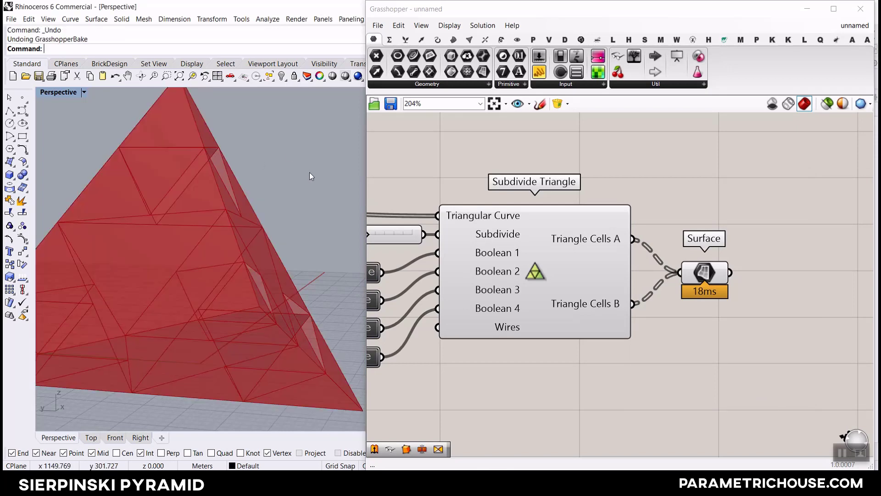
- Add a Simple Mesh component with its Brep input fed by the Surface parameter
left_click(470, 39)
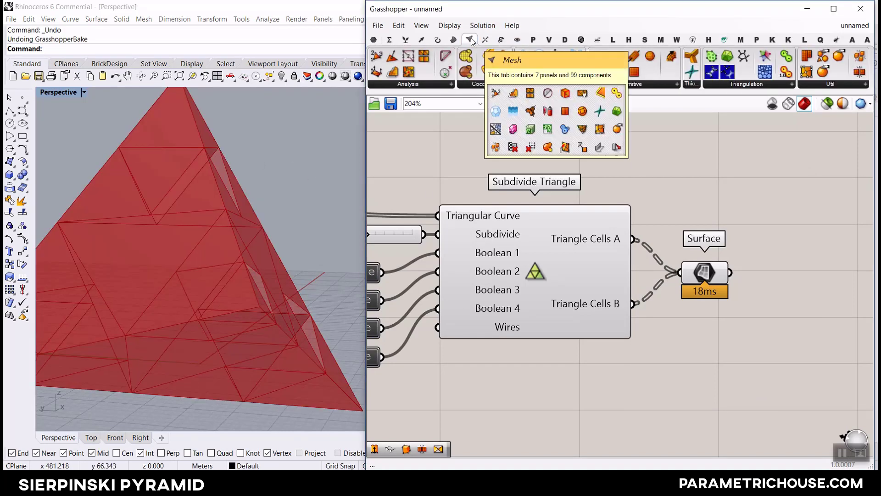
left_click(855, 84)
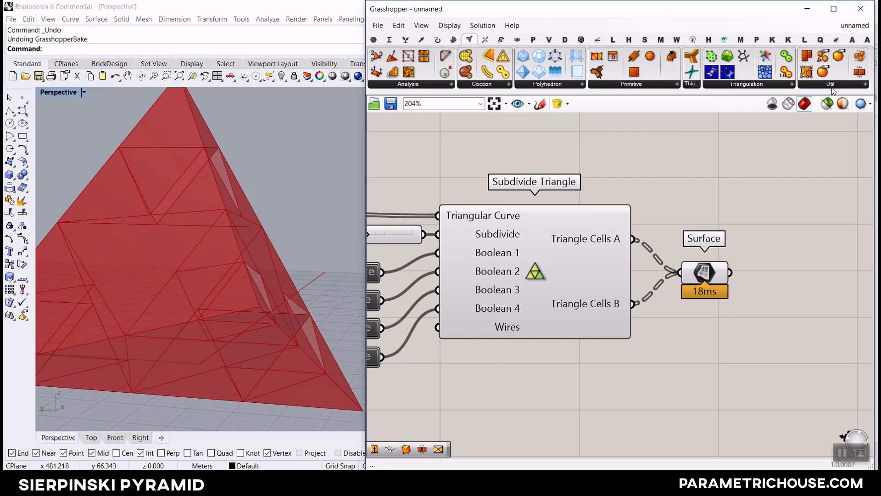
left_click(831, 85)
left_click(725, 149)
left_click(807, 274)
- Turn off the preview of the components upstream of Simple Mesh, including Subdivide Triangle and Surface
scroll(784, 257, "up", 2)
scroll(701, 222, "down", 3)
left_click_drag(685, 296, 544, 172)
right_click(545, 173)
left_click(577, 190)
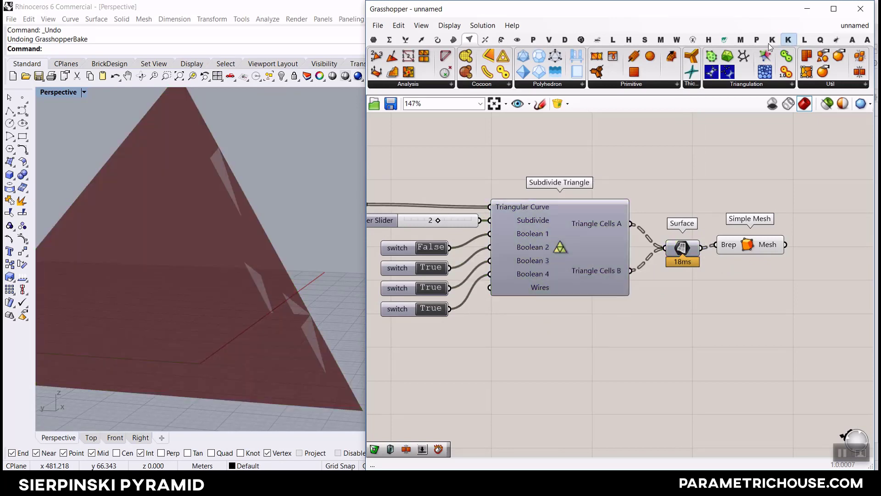
- Add a Panel Frame component below Simple Mesh and feed the Surface parameter into its Panel input
left_click(804, 40)
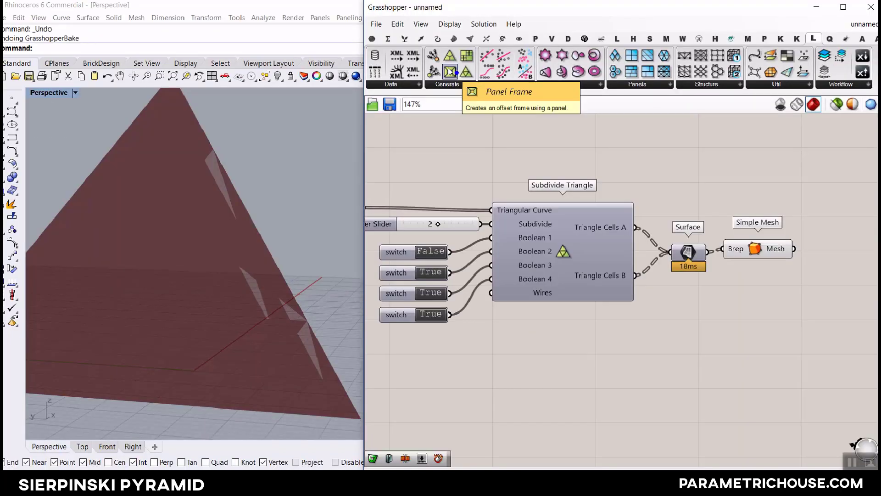
left_click_drag(452, 76, 880, 495)
left_click_drag(700, 249, 727, 345)
- Turn off the Simple Mesh component's preview
right_click(746, 247)
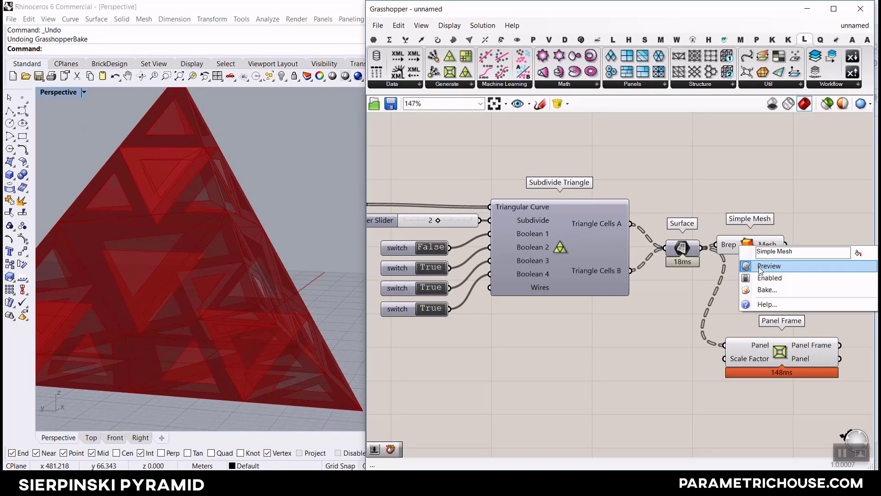
left_click(758, 267)
scroll(197, 216, "down", 4)
- Add a Number Slider set to 0.85 and feed it into the Panel Frame's Scale Factor
scroll(629, 357, "up", 2)
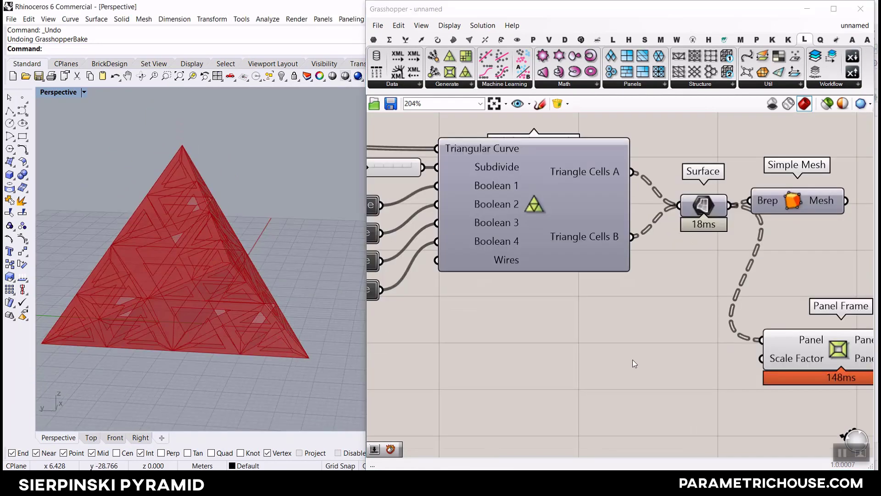
double_click(645, 369)
type("0.8")
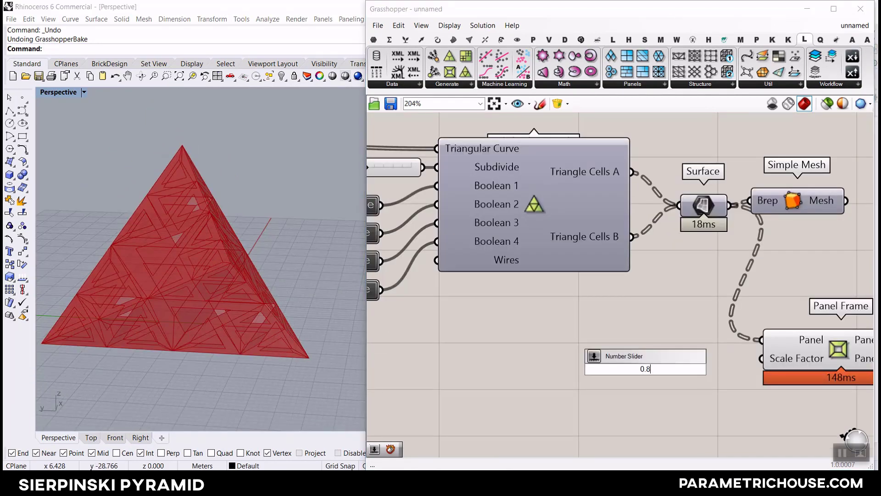
type("5")
key("Return")
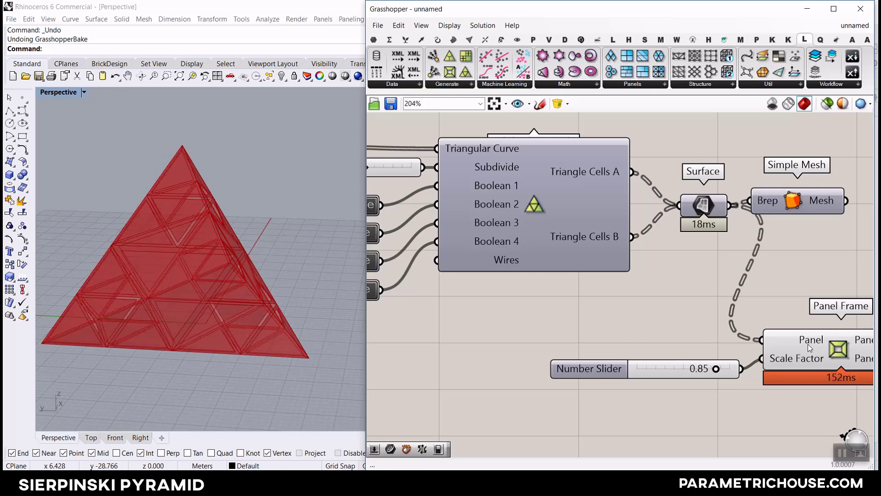
left_click(808, 342)
left_click(690, 301)
- Bake the Panel Frame output, and bake the Panel output onto a separate layer
right_click_drag(717, 285, 626, 249)
scroll(626, 253, "up", 3)
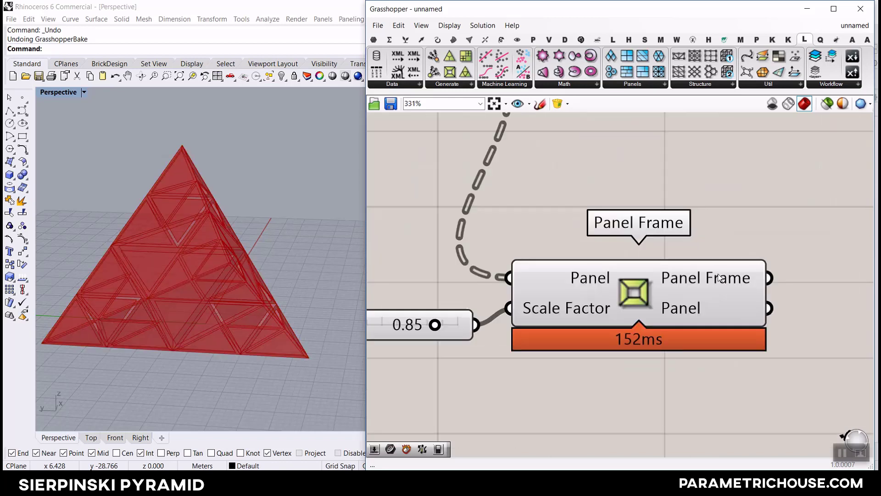
right_click(725, 277)
key("Escape")
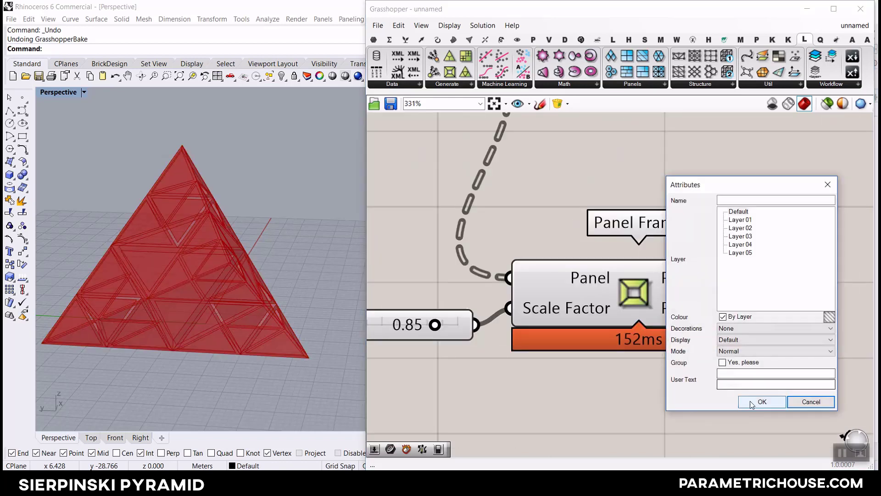
left_click(757, 399)
scroll(322, 284, "up", 3)
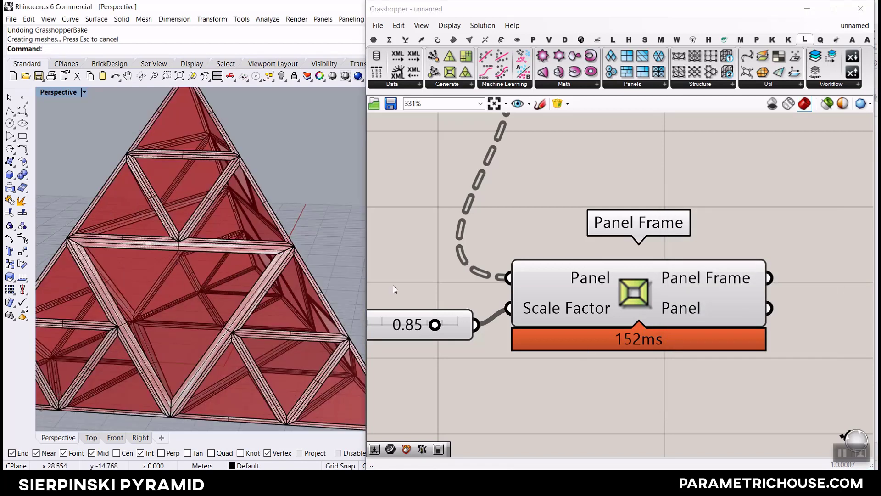
right_click(667, 317)
left_click(687, 334)
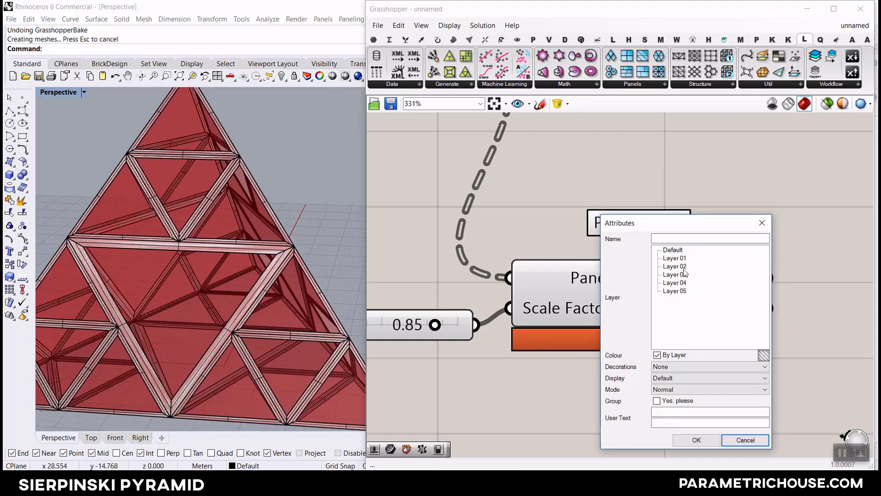
left_click(684, 271)
left_click(696, 440)
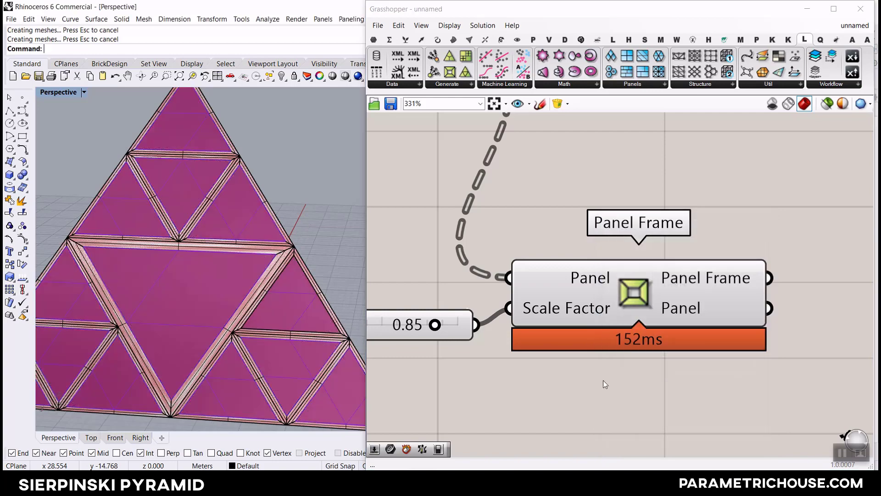
- Inspect the baked frames and panels in Perspective, then undo both bakes
scroll(238, 257, "down", 5)
mouse_move(239, 257)
right_mouse_down()
mouse_move(257, 250)
mouse_move(242, 255)
right_mouse_up()
scroll(242, 256, "up", 5)
key("ctrl+z")
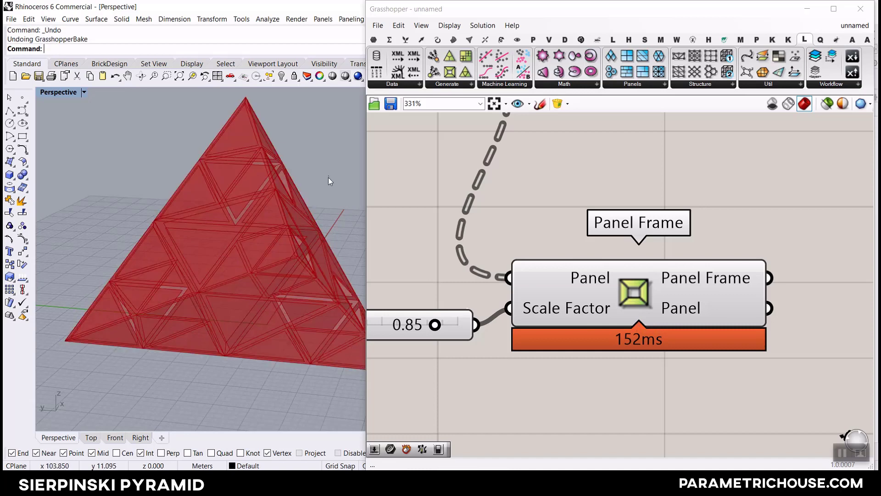
- Delete the Panel Frame component and its Number Slider
scroll(705, 241, "down", 3)
left_click_drag(707, 235, 542, 306)
key("Delete")
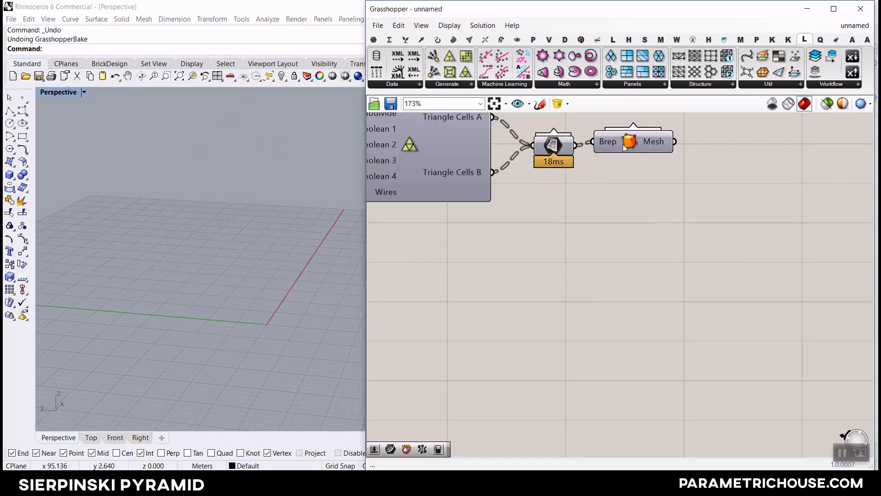
- Add Weaverbird's Picture Frame and feed the Simple Mesh output into its Mesh/Polylines input
right_click_drag(628, 144, 565, 237)
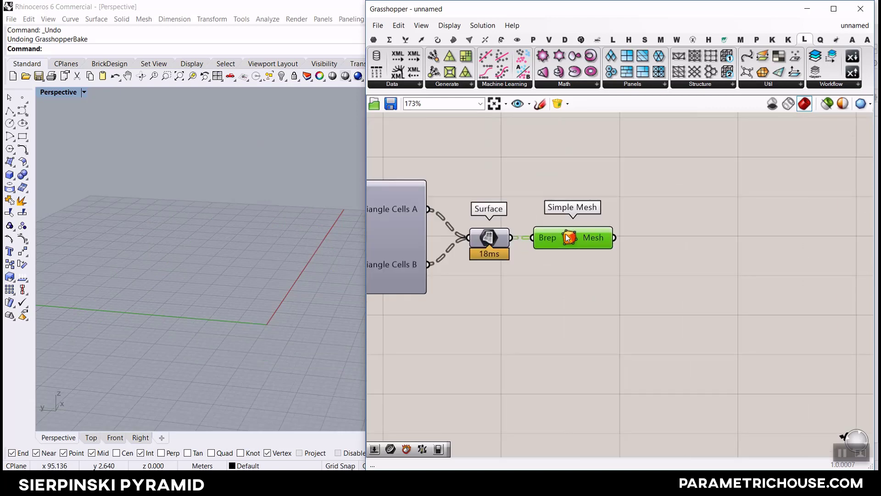
left_click(678, 40)
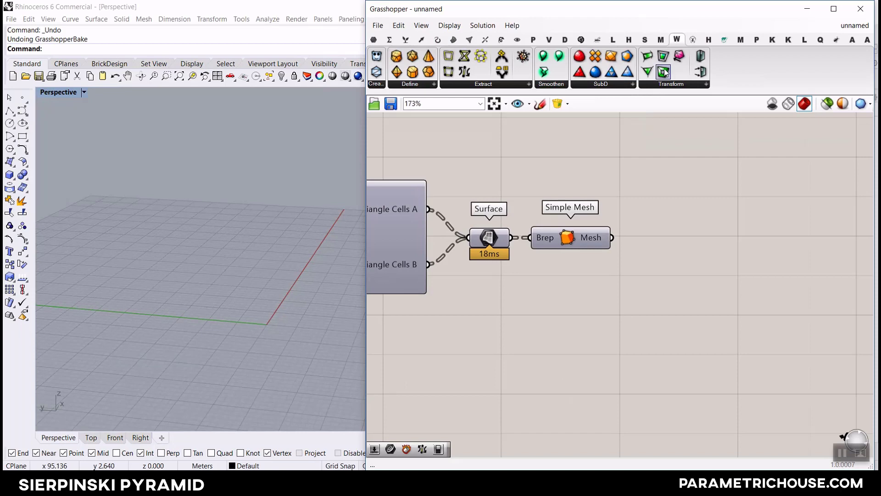
left_click_drag(661, 71, 808, 331)
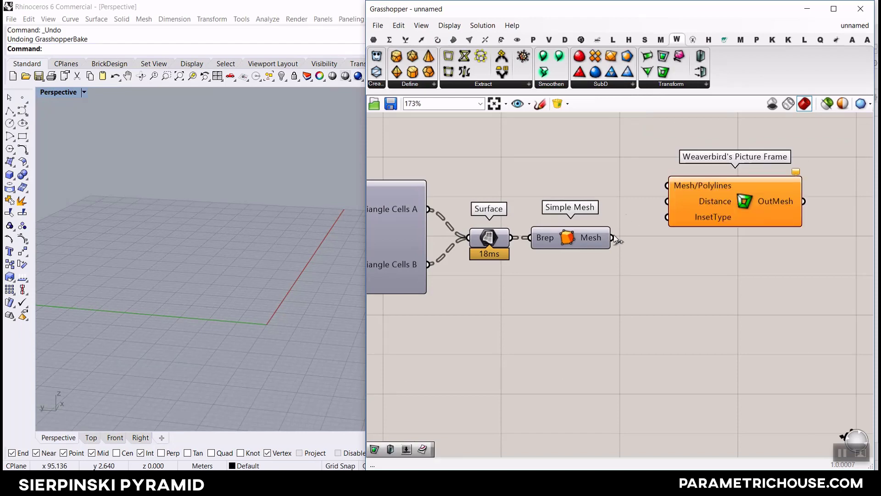
left_click_drag(613, 237, 667, 185)
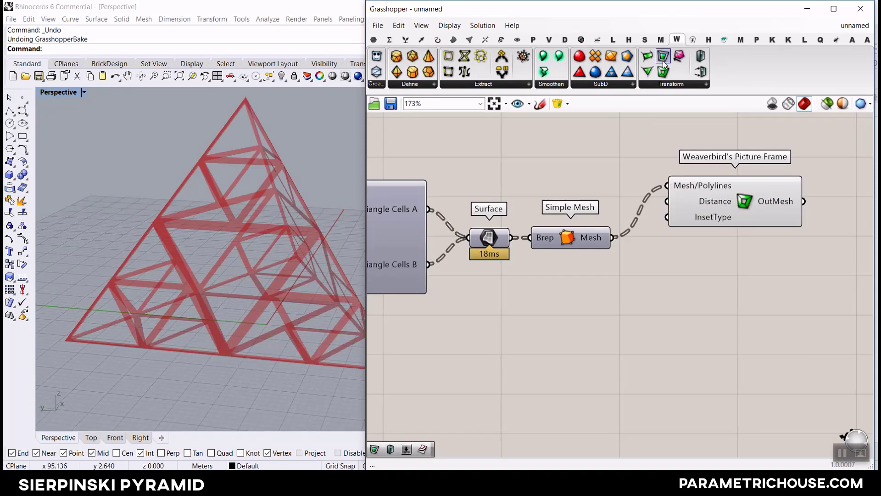
- Add Weaverbird's Mesh Window fed by the Simple Mesh output, and highlight its panels in Perspective for inspection
left_click_drag(663, 60, 736, 337)
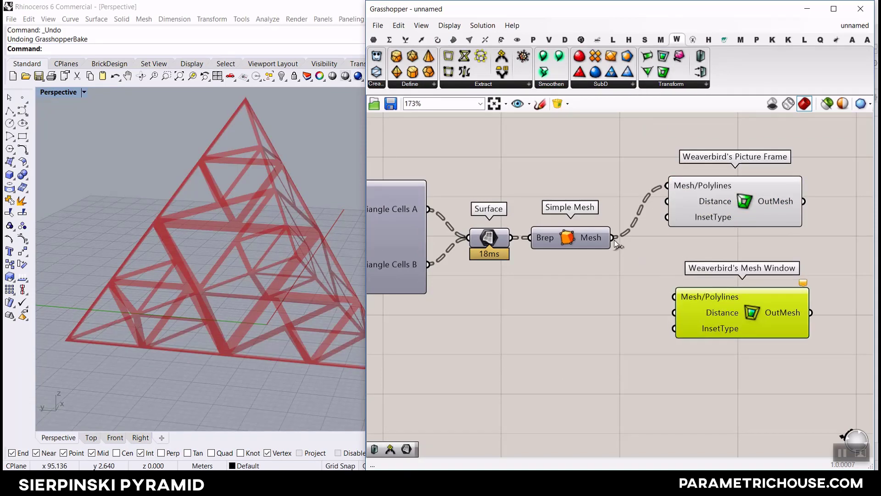
left_click_drag(614, 239, 674, 297)
right_click_drag(694, 302, 675, 277)
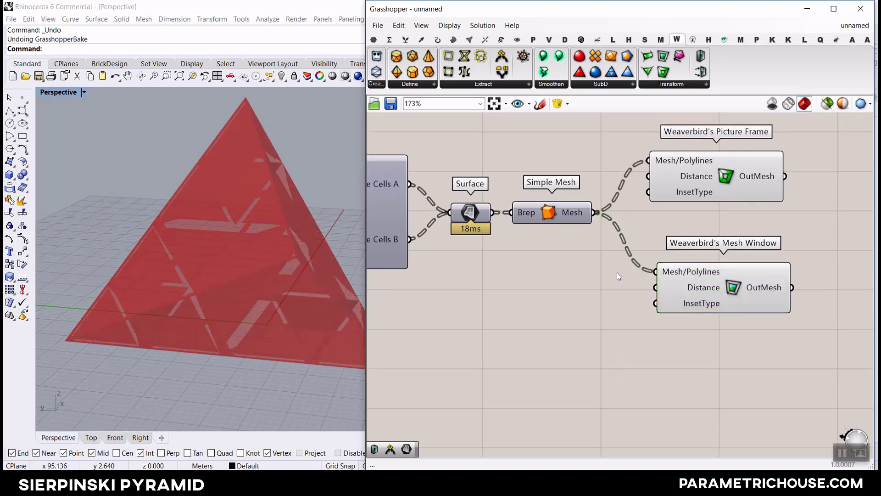
left_click(675, 277)
right_click_drag(238, 216, 270, 207)
scroll(734, 207, "up", 2)
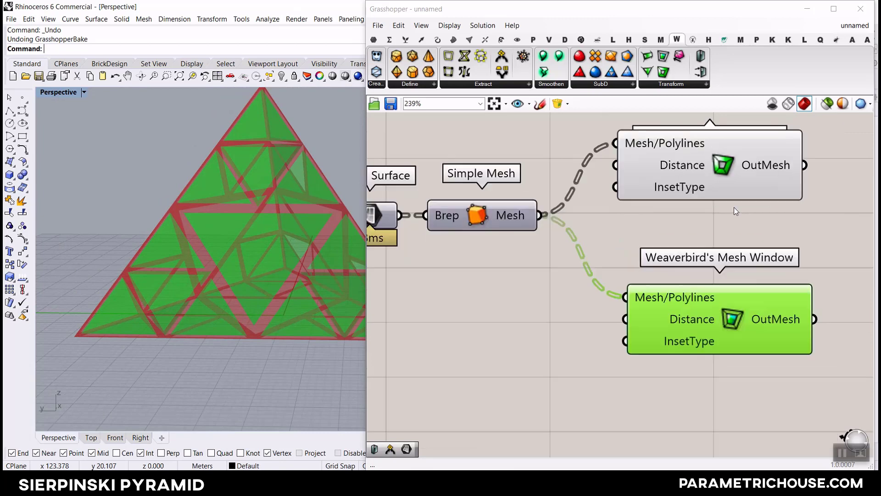
- Set the InsetType of both Weaverbird's Picture Frame and Mesh Window to Parallelogram
right_click(660, 189)
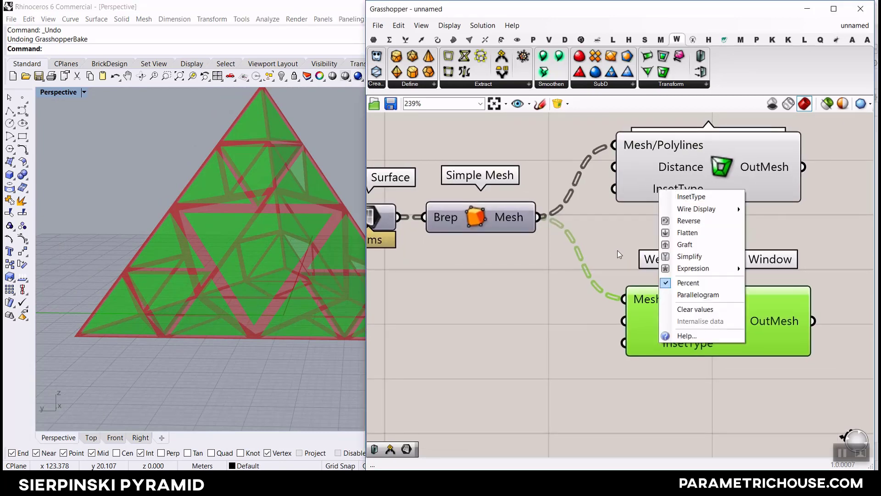
left_click(688, 295)
right_click(676, 345)
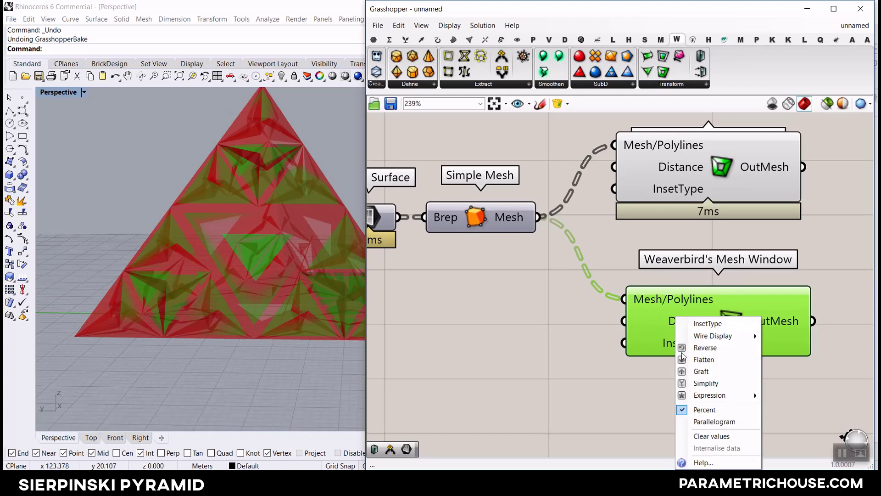
left_click(701, 421)
left_click(491, 307)
- Feed the Distance inputs of Picture Frame and Mesh Window from a new 0.1 to 2.55 Number Slider set to 1.66
double_click(486, 303)
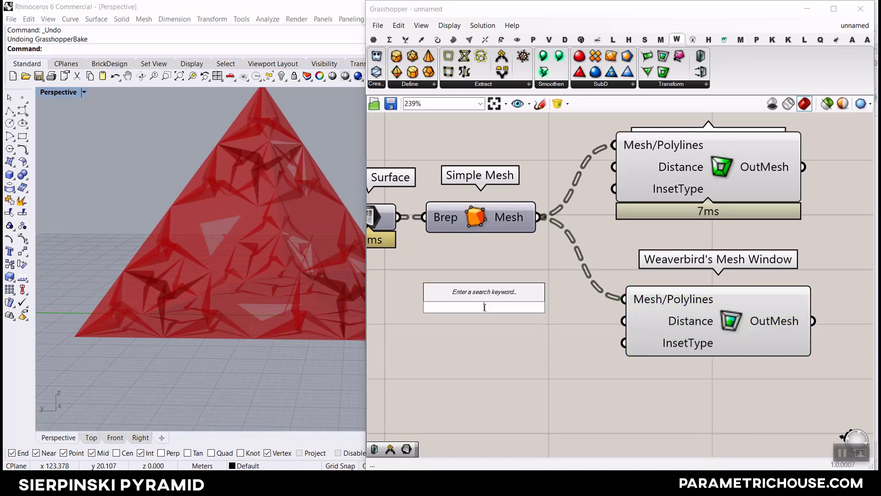
type("0.1..2")
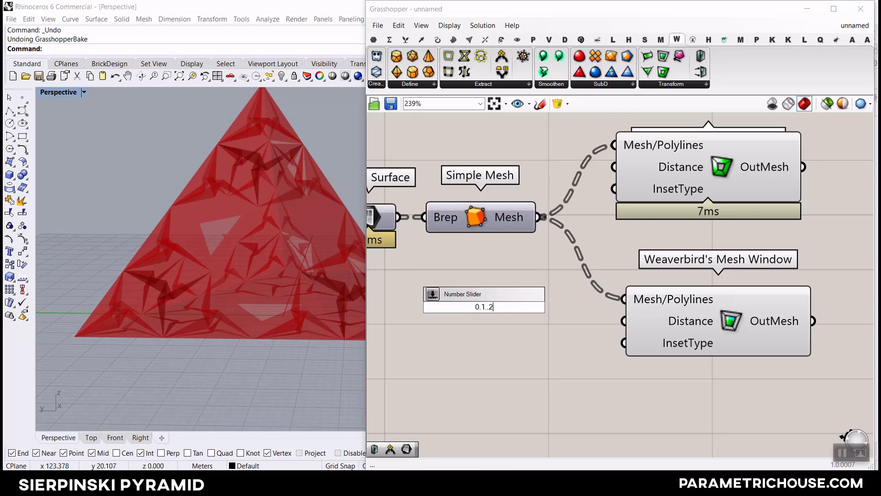
type(".55")
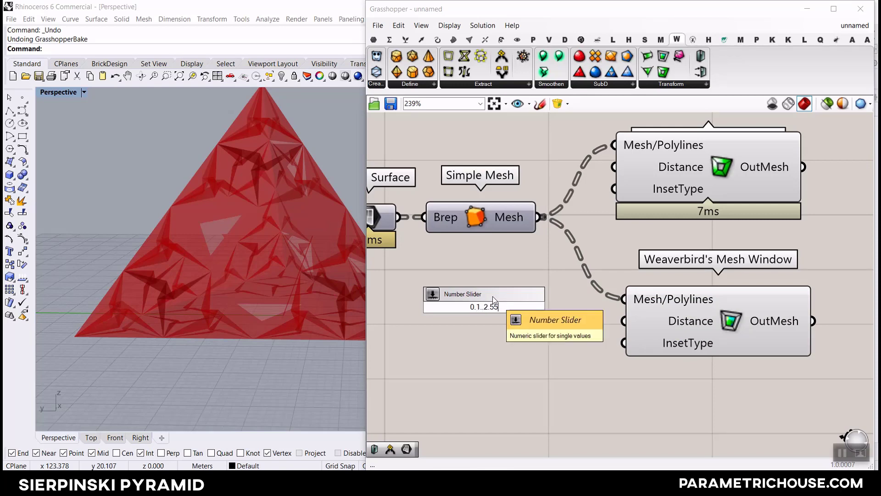
key("Return")
left_click_drag(597, 307, 614, 167)
left_click_drag(569, 311, 623, 320)
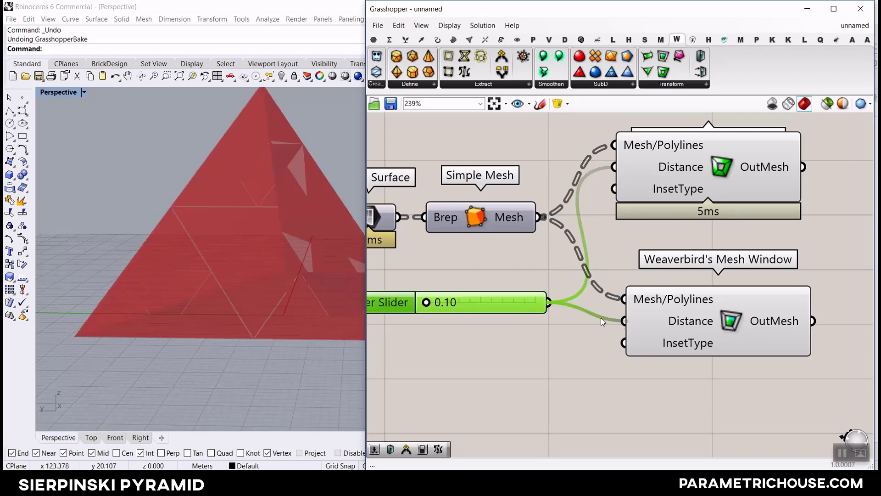
left_click(761, 330)
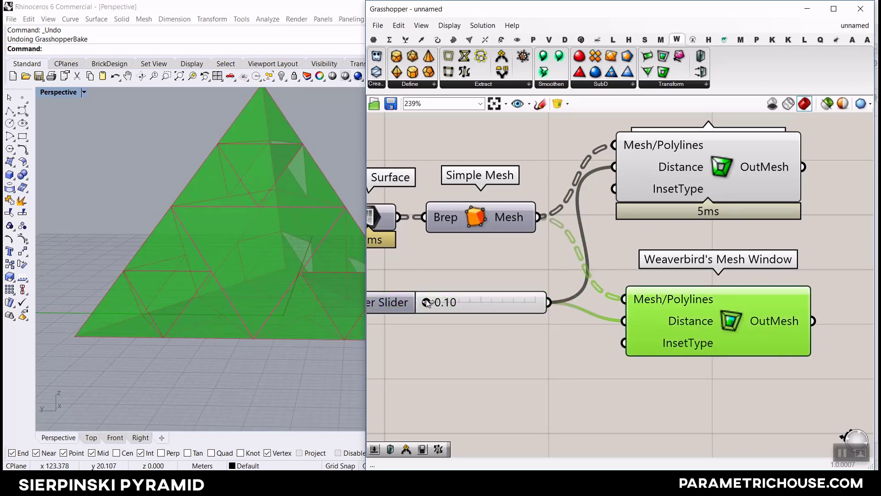
left_click_drag(426, 303, 496, 310)
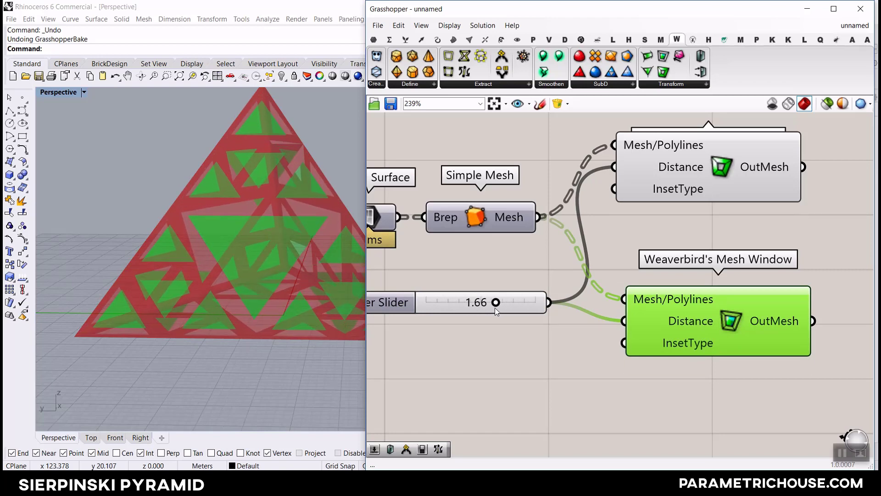
- Add a Custom Preview component and feed Picture Frame's OutMesh into its Geometry input
left_click(753, 199)
scroll(267, 211, "down", 2)
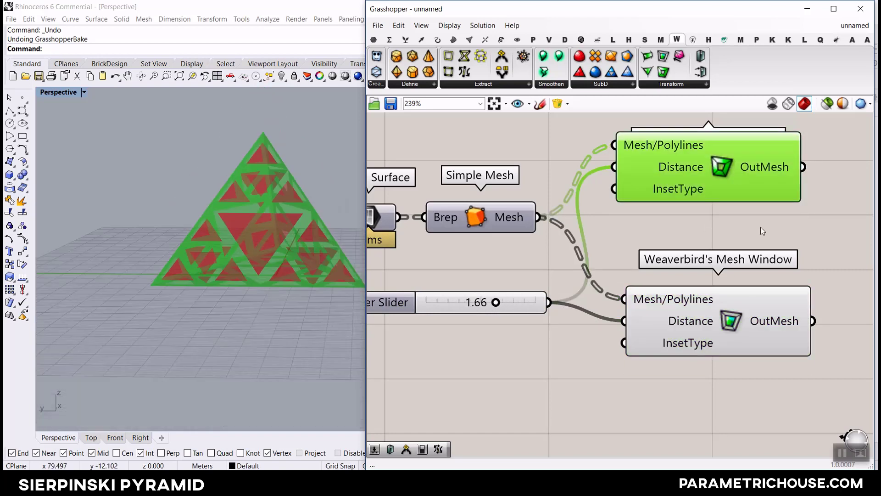
right_click_drag(714, 219, 657, 222)
scroll(657, 222, "down", 2)
left_click(726, 224)
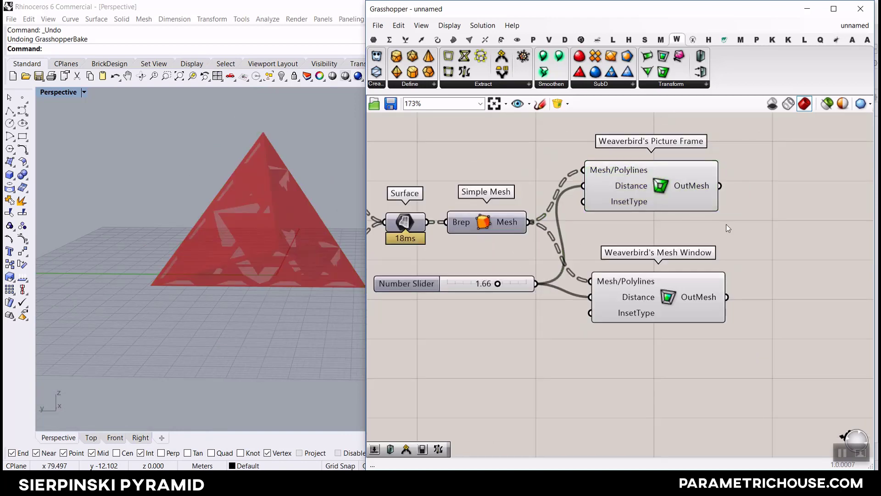
left_click(517, 40)
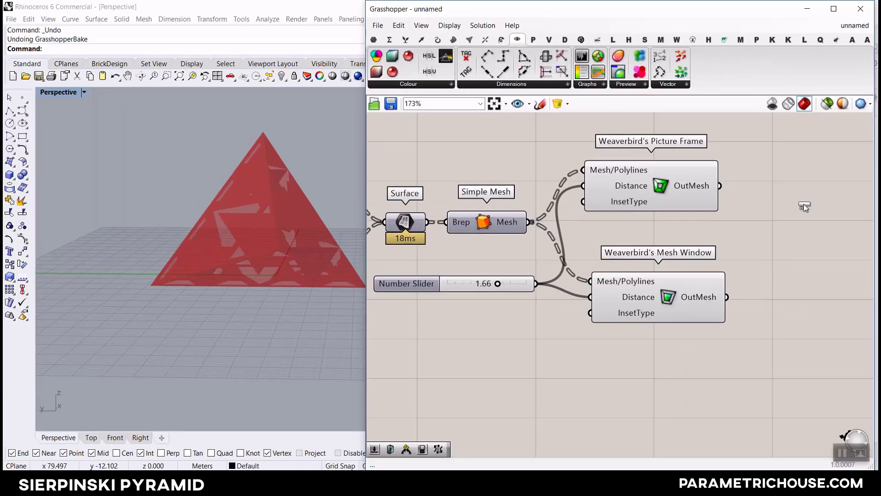
left_click_drag(804, 206, 812, 215)
left_click_drag(758, 209, 780, 212)
right_click_drag(720, 216, 678, 222)
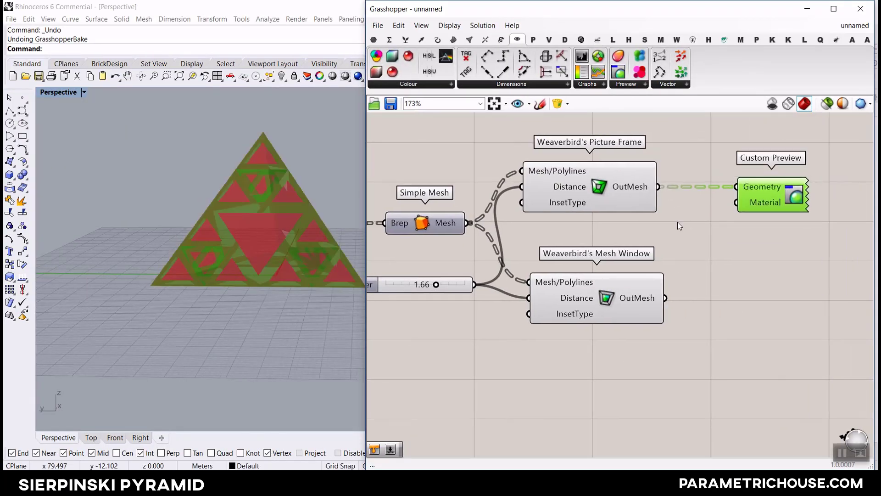
- Duplicate the Custom Preview beside Mesh Window and feed Mesh Window's OutMesh into the copy's Geometry input
double_click(673, 223)
key("Escape")
left_click_drag(780, 195, 761, 302, "alt")
left_click_drag(665, 299, 771, 315)
- Add a Colour Swatch, connect it to the Material input of Mesh Window's Custom Preview and set its colour to blue
left_click(639, 365)
double_click(639, 365)
type("sa")
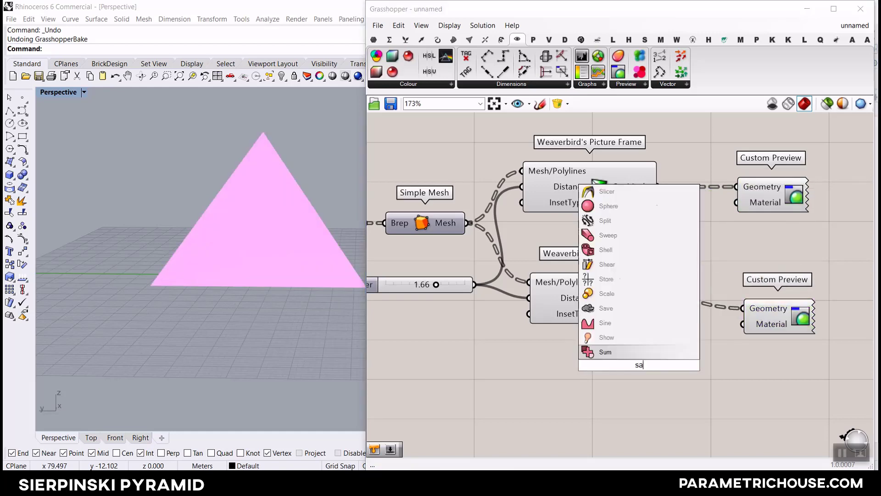
type("watch")
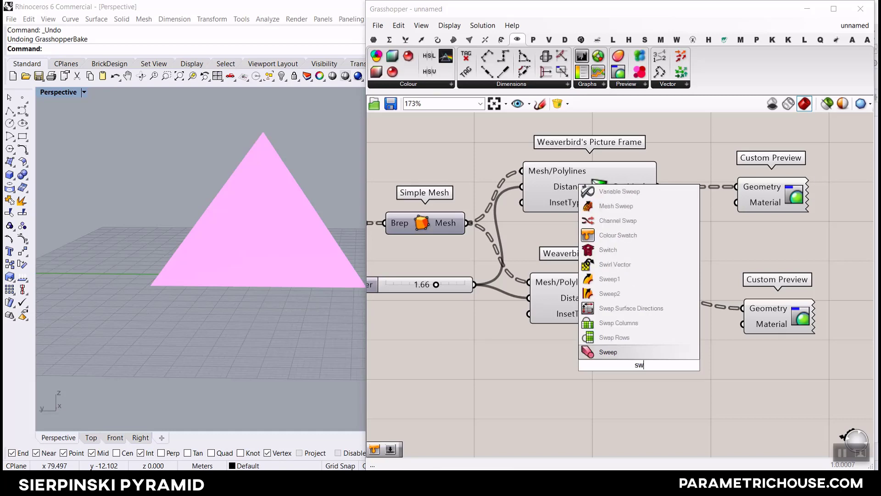
key("Return")
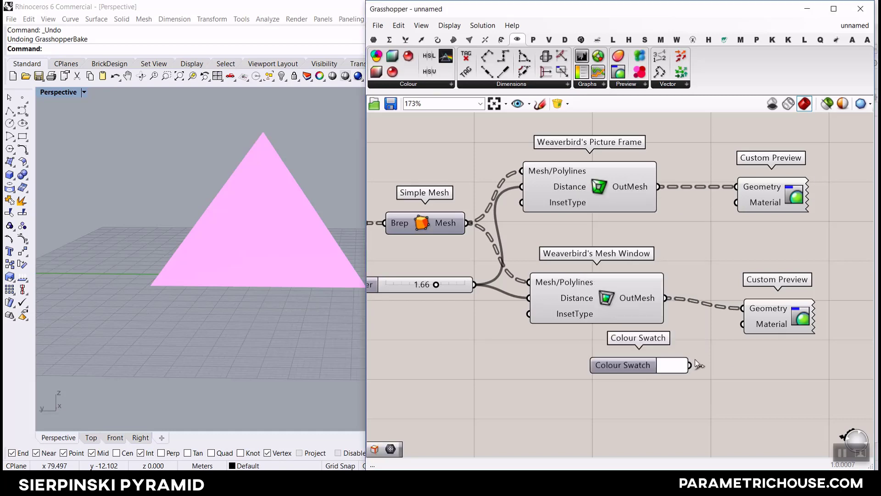
left_click_drag(697, 364, 693, 361)
left_click(680, 366)
left_click_drag(756, 358, 618, 359)
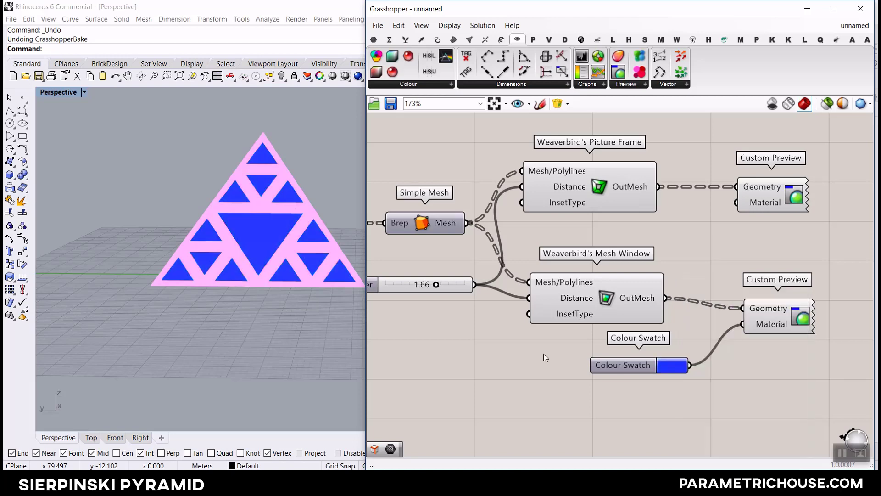
- Examine the frame widths between neighbouring triangles and along the outer edges of the coloured pyramid in Perspective
scroll(229, 235, "up", 6)
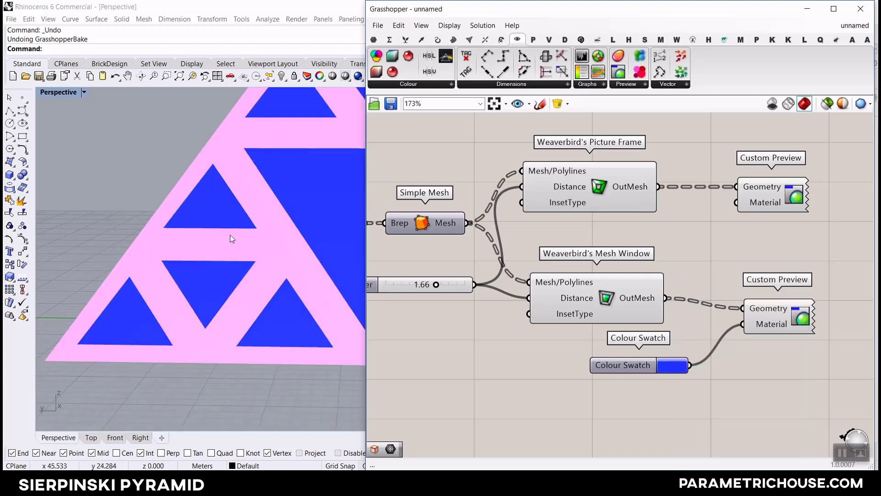
scroll(238, 241, "down", 5)
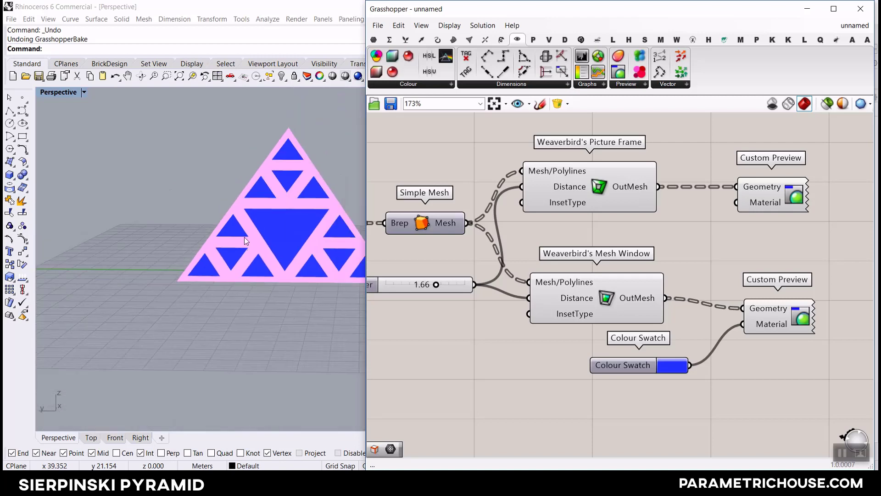
scroll(257, 193, "up", 8)
scroll(232, 176, "down", 1)
scroll(223, 184, "down", 3)
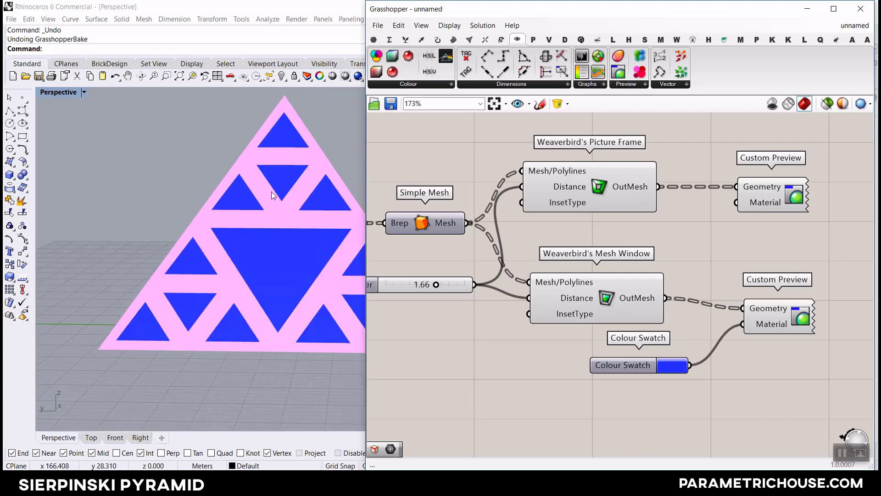
left_click(596, 191)
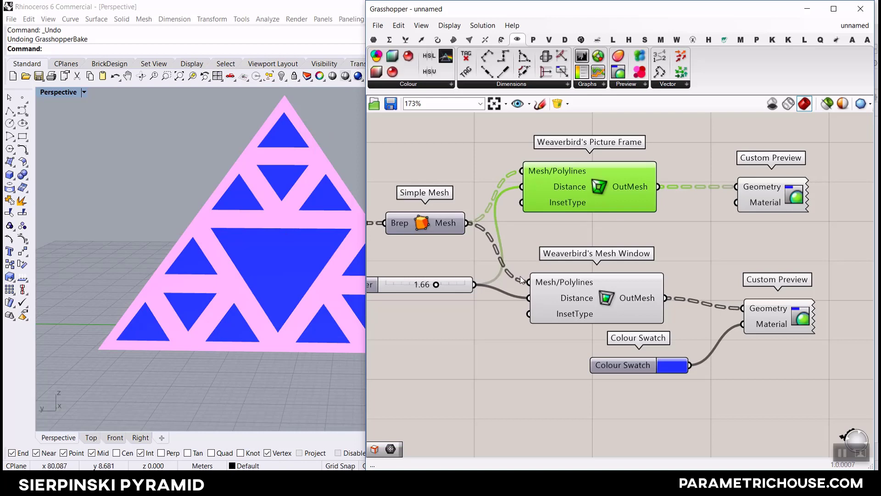
scroll(284, 266, "down", 3)
right_click_drag(285, 265, 275, 285)
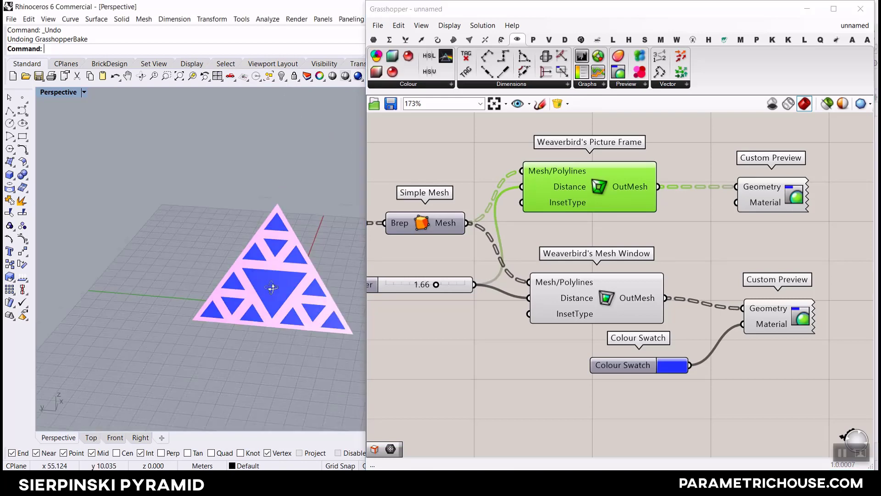
scroll(267, 299, "up", 4)
scroll(225, 294, "up", 3)
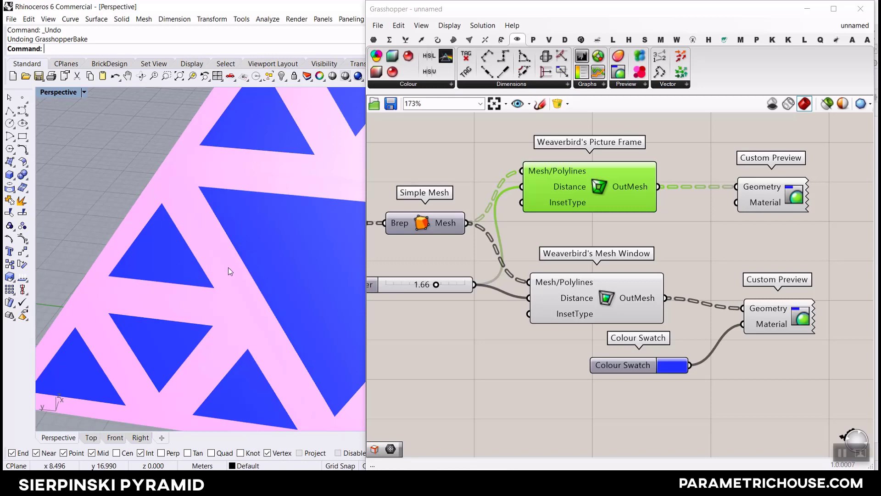
- Disconnect Subdivide Triangle's Triangle Cells B output from the Surface component
scroll(601, 266, "down", 4)
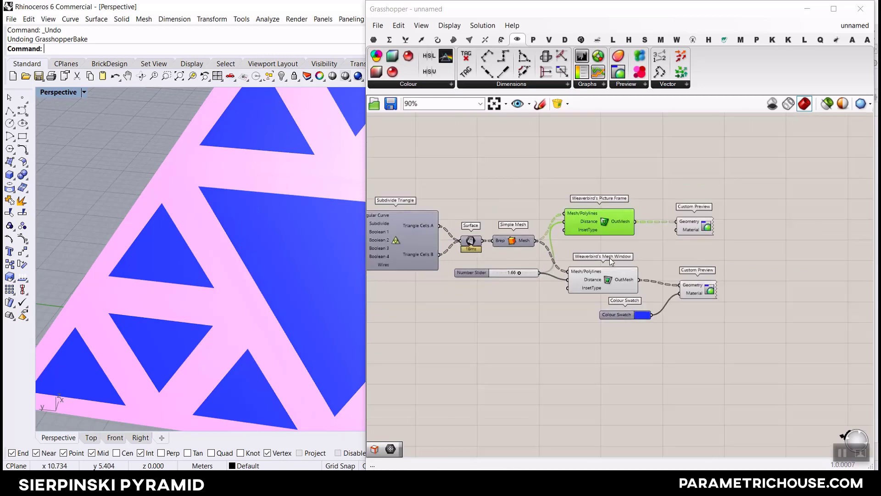
scroll(453, 246, "up", 2)
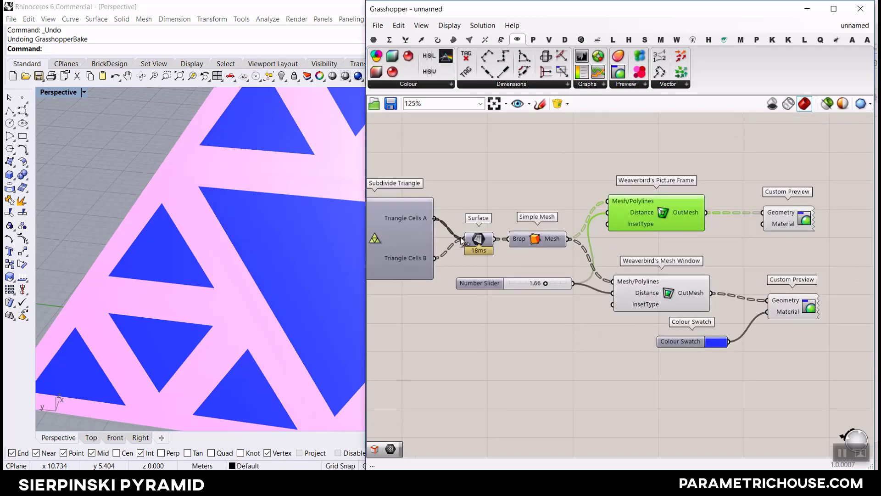
scroll(227, 230, "down", 6)
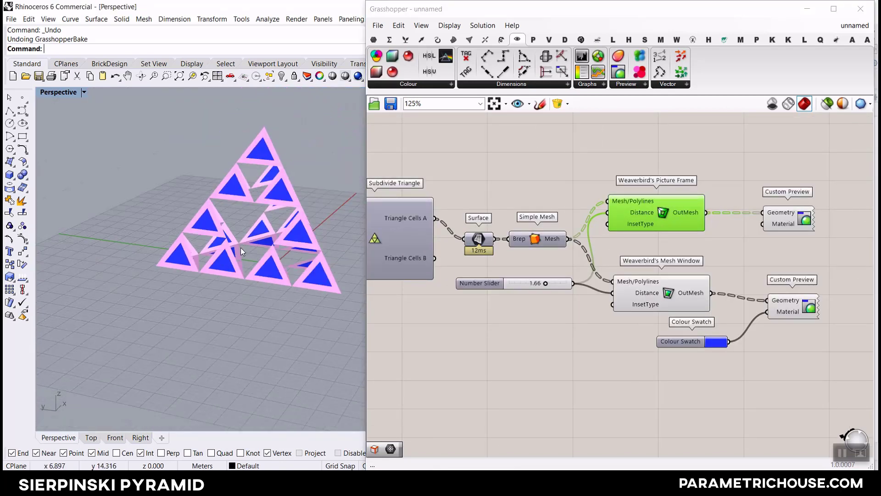
- Duplicate the whole chain from Surface through the Custom Previews, with its slider and swatch, below the original
scroll(698, 222, "down", 4)
left_click_drag(750, 291, 549, 189)
left_click_drag(654, 205, 661, 317, "alt")
left_click(579, 279)
- Rewire the duplicated Surface so that Triangle Cells B feeds it instead of Triangle Cells A
scroll(580, 278, "up", 4)
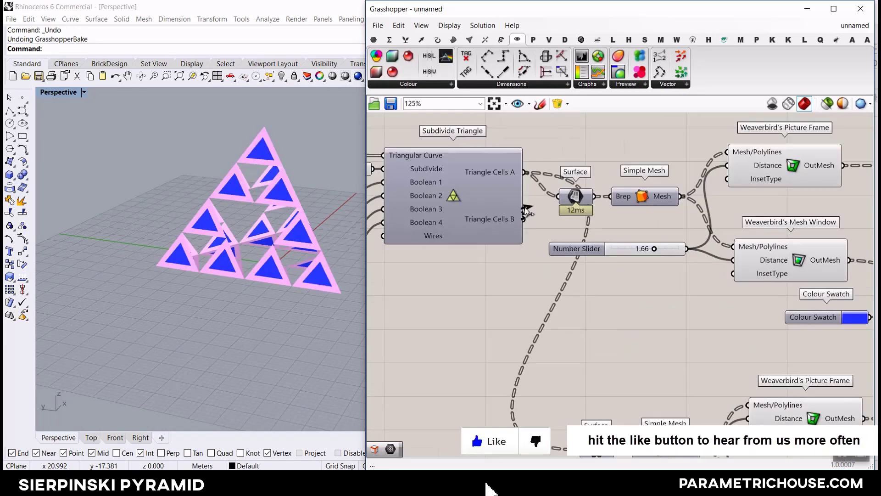
scroll(557, 364, "down", 2)
left_click_drag(558, 357, 617, 310, "ctrl")
- Feed the duplicated Picture Frame and Mesh Window Distance inputs from the original Number Slider, and delete the copied slider
scroll(616, 310, "up", 3)
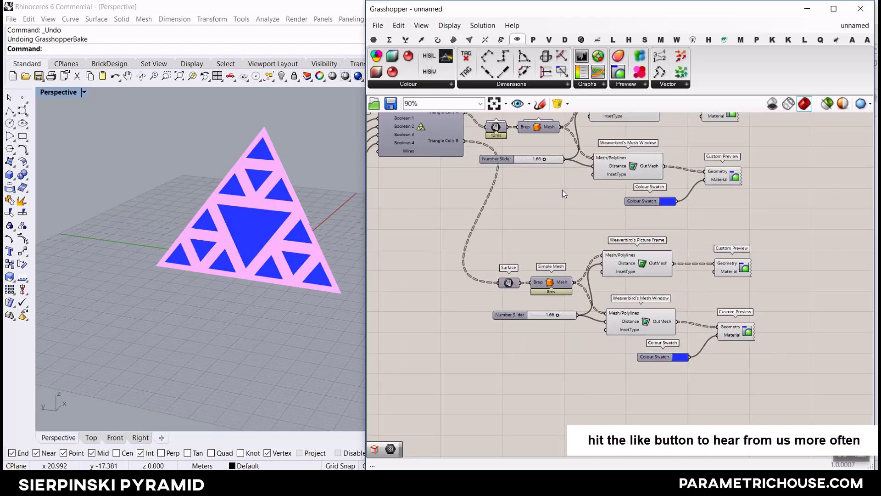
left_click_drag(556, 154, 521, 214)
right_click_drag(514, 202, 502, 177)
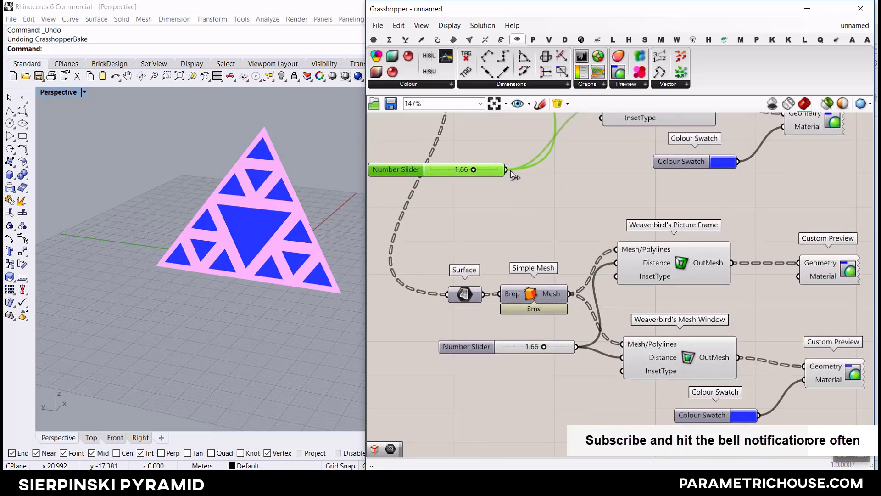
left_click_drag(506, 170, 625, 274)
left_click_drag(506, 171, 617, 373)
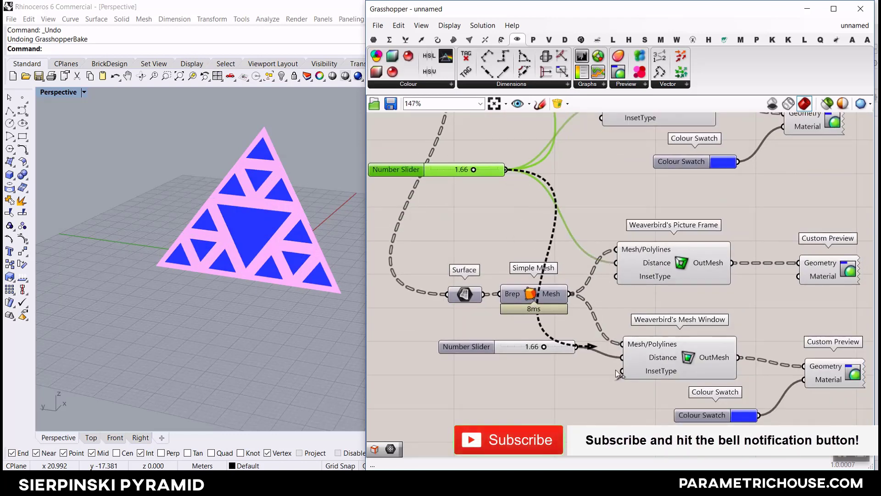
left_click(558, 348)
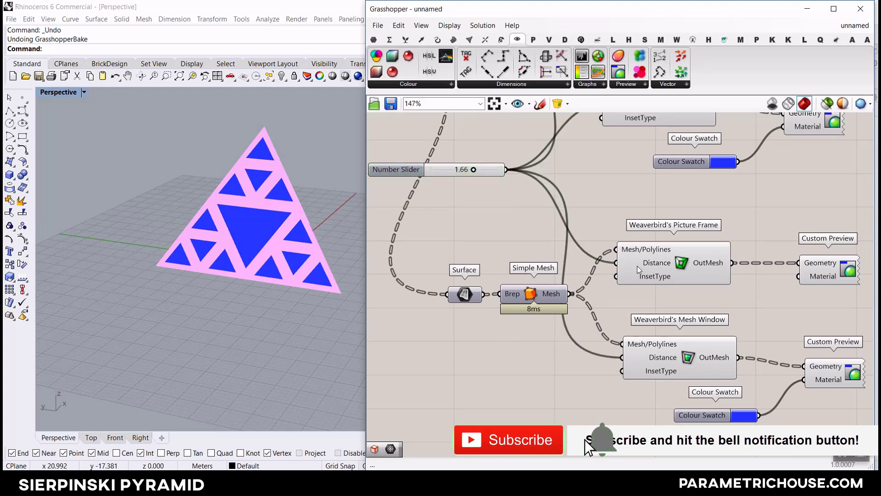
- Apply the expression x/2 to the Distance inputs of the duplicated Picture Frame and Mesh Window
scroll(637, 266, "up", 3)
right_click(650, 256)
mouse_move(684, 362)
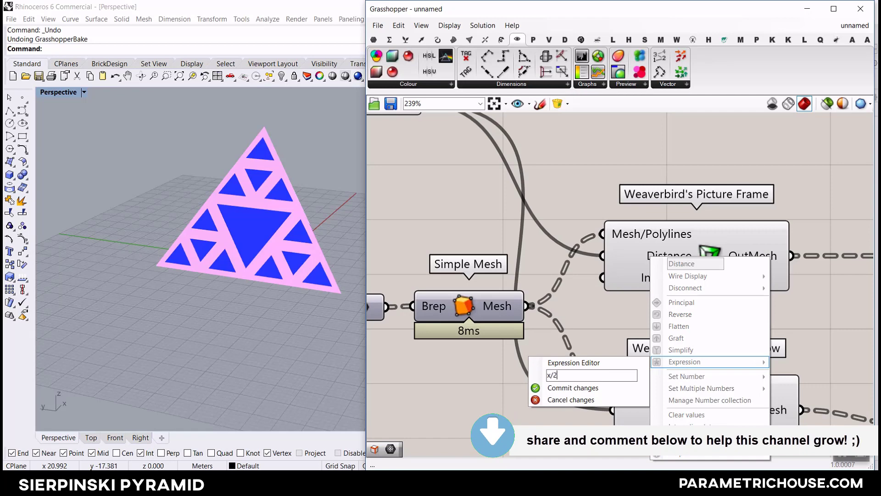
left_click(604, 388)
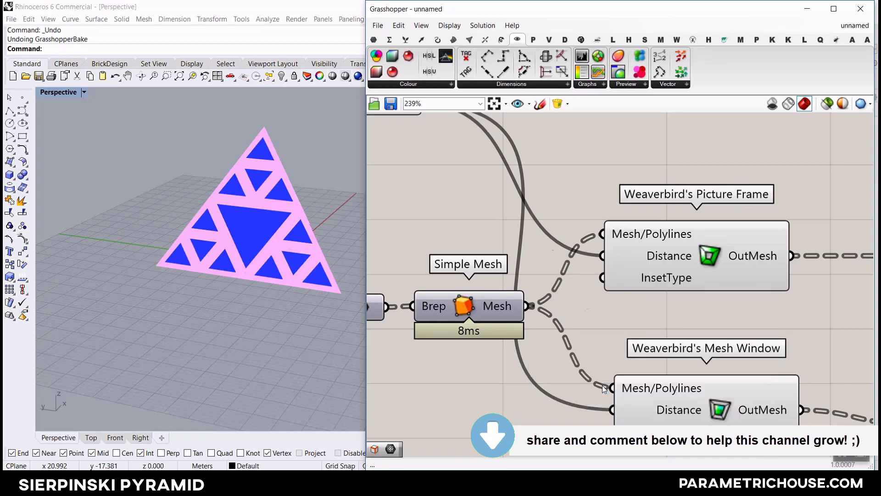
right_click(656, 409)
mouse_move(675, 372)
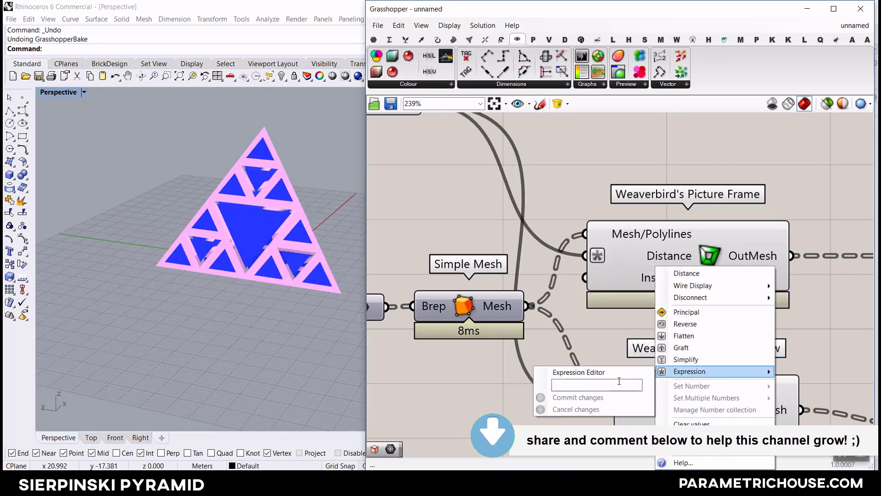
type("x/2")
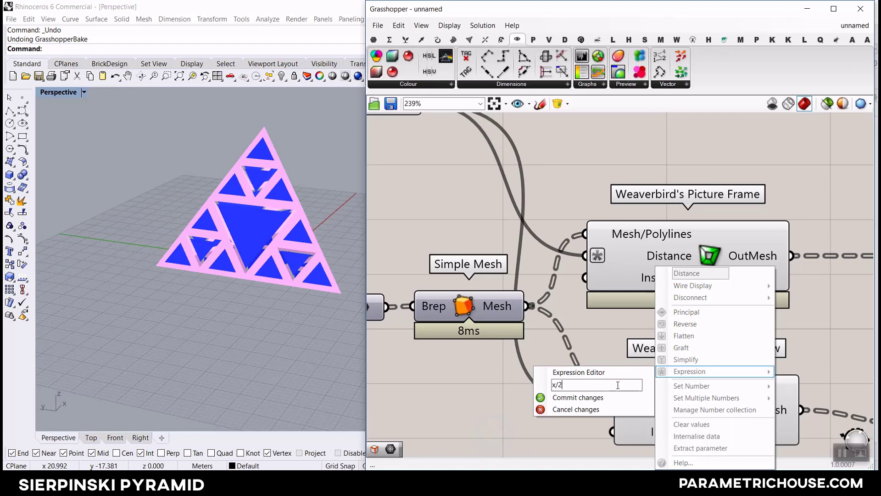
left_click(610, 394)
- Try a value of 0.54 on the shared Distance slider
scroll(225, 219, "up", 5)
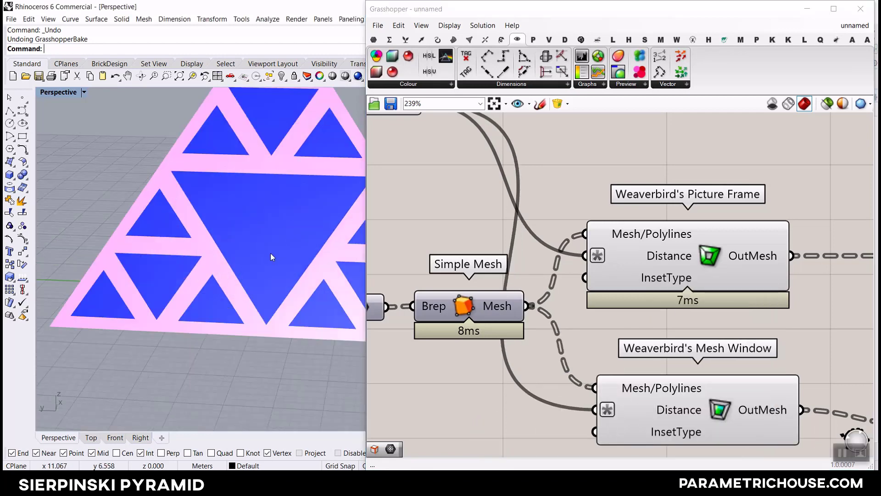
scroll(216, 223, "up", 2)
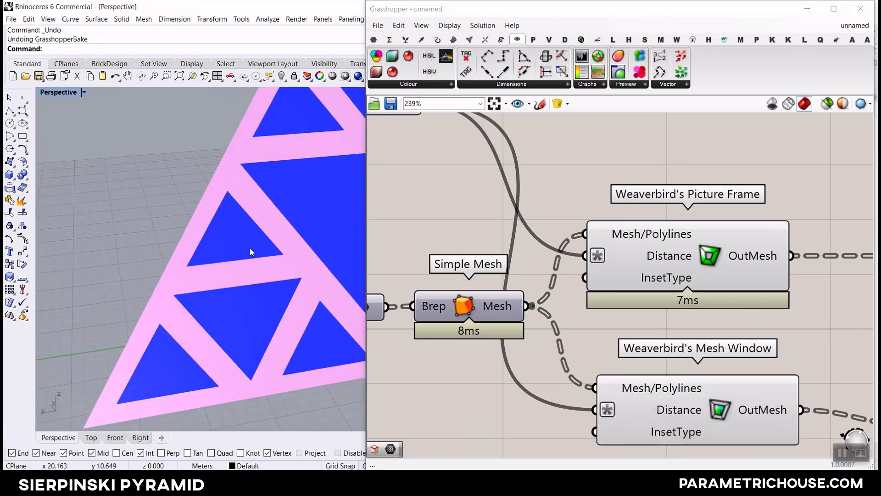
scroll(250, 252, "down", 3)
mouse_move(255, 213)
right_mouse_down()
mouse_move(217, 222)
mouse_move(262, 197)
right_mouse_up()
scroll(261, 196, "up", 2)
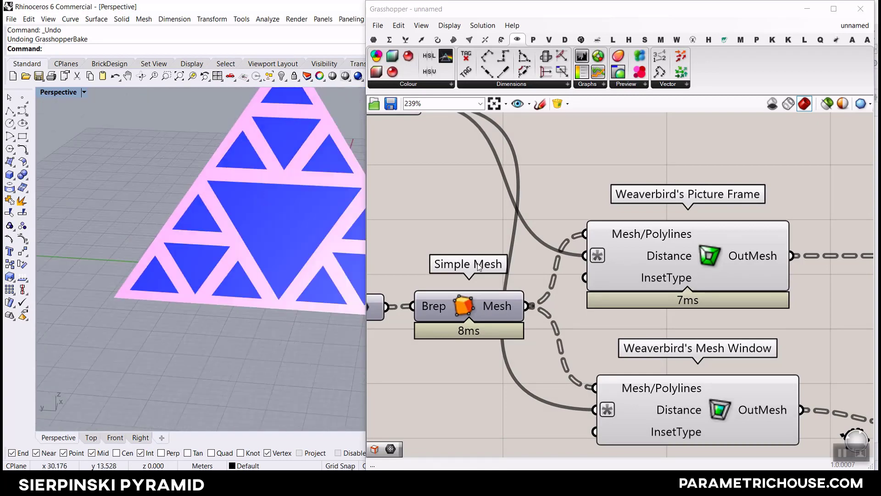
scroll(478, 267, "down", 3)
scroll(524, 231, "up", 3)
left_click_drag(509, 261, 458, 261)
- Examine the thin frames and the joints between neighbouring triangles up close in Perspective
scroll(202, 202, "down", 5)
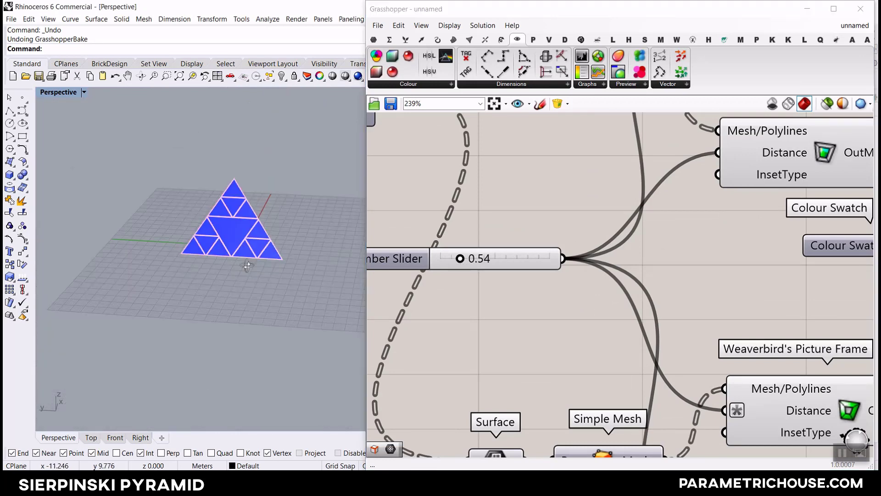
mouse_move(202, 202)
right_mouse_down()
mouse_move(202, 184)
mouse_move(206, 197)
right_mouse_up()
scroll(213, 191, "up", 5)
scroll(213, 195, "up", 3)
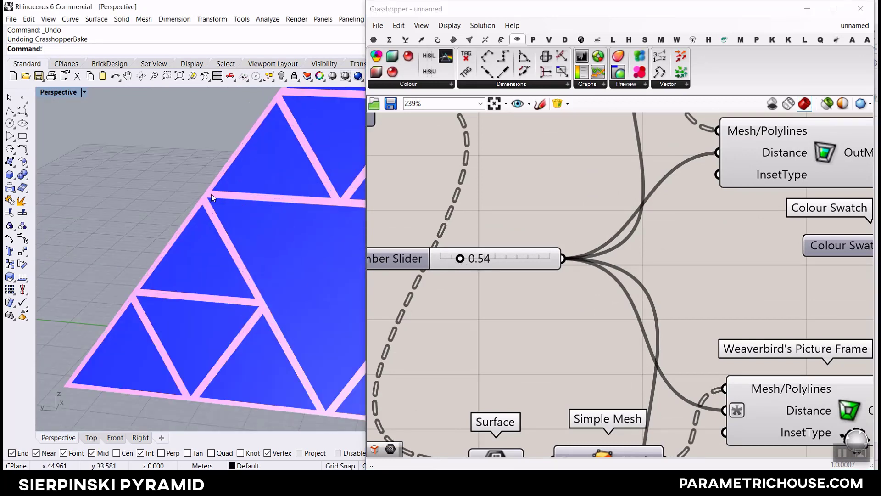
scroll(200, 249, "down", 5)
scroll(271, 179, "up", 6)
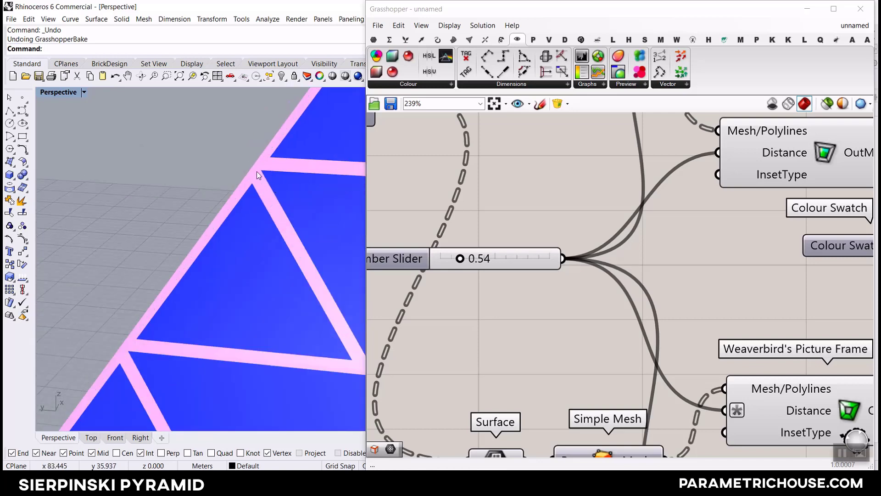
scroll(257, 171, "down", 6)
- Set the shared Distance slider to 1.17 and view the whole pyramid in Perspective
left_click_drag(459, 258, 488, 259)
scroll(246, 252, "down", 6)
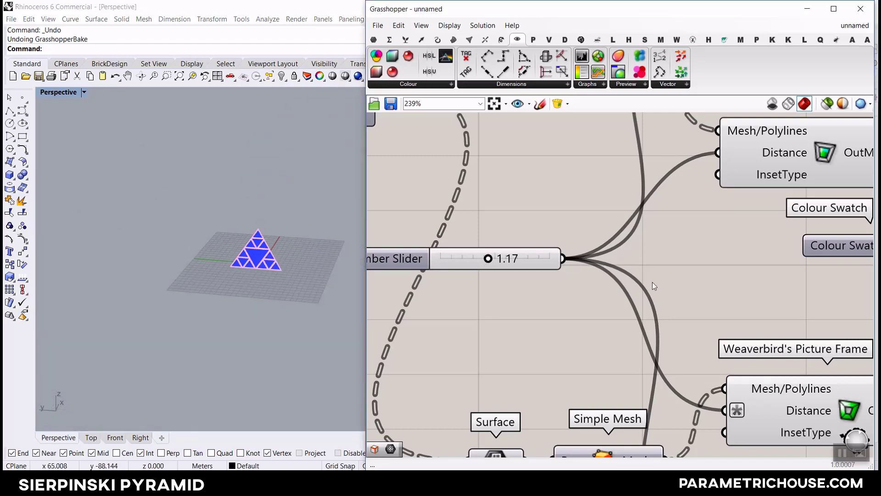
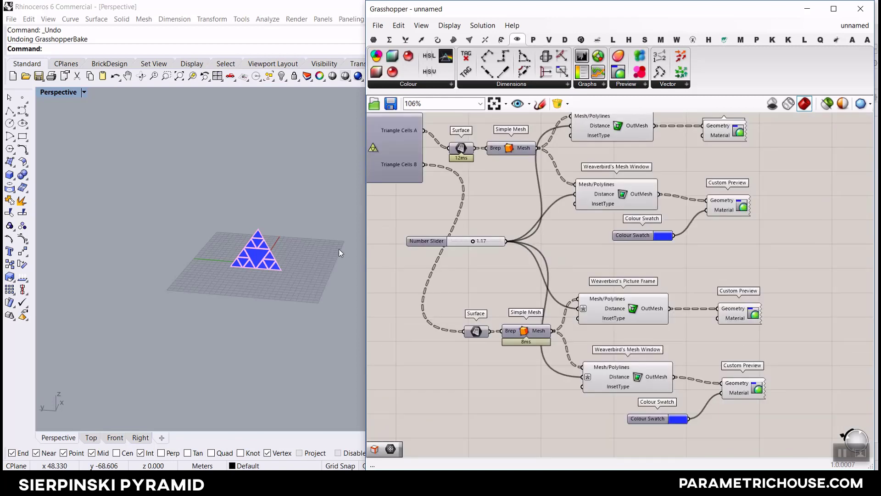
scroll(257, 257, "up", 5)
mouse_move(257, 239)
right_mouse_down()
mouse_move(275, 166)
mouse_move(269, 263)
mouse_move(278, 312)
right_mouse_up()
scroll(488, 241, "up", 3)
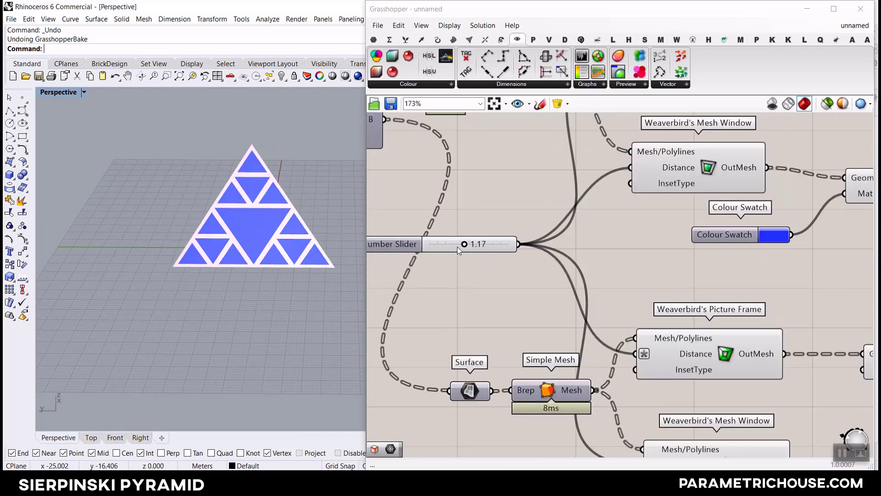
- Set the shared Distance slider to 1.59 and place a Mesh parameter beside the upper Custom Preview components
left_click_drag(459, 245, 477, 244)
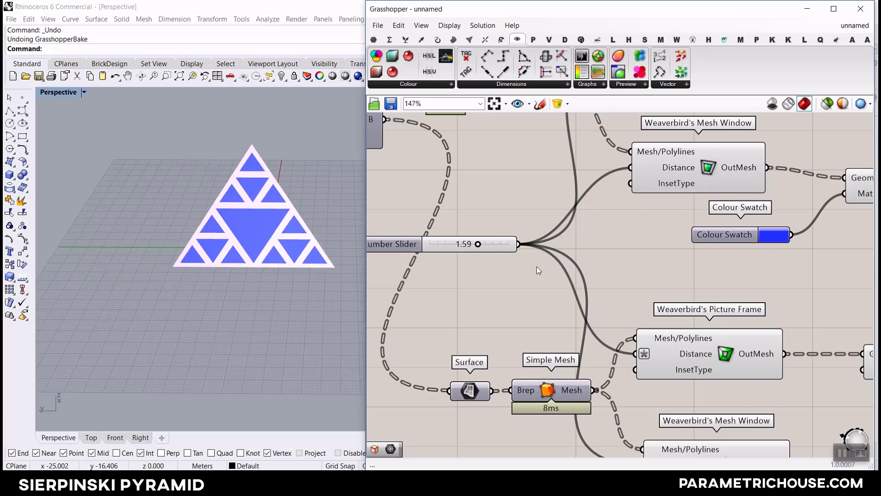
scroll(533, 269, "down", 3)
left_click(373, 39)
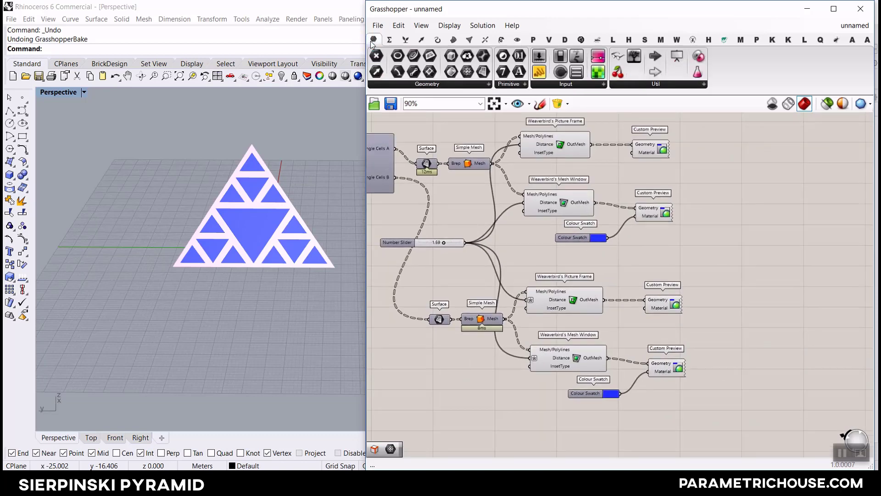
left_click(464, 73)
scroll(637, 202, "up", 3)
left_click(648, 190)
- Connect the OutMesh outputs of both Weaverbird Picture Frames to the new Mesh parameter
left_click(507, 128)
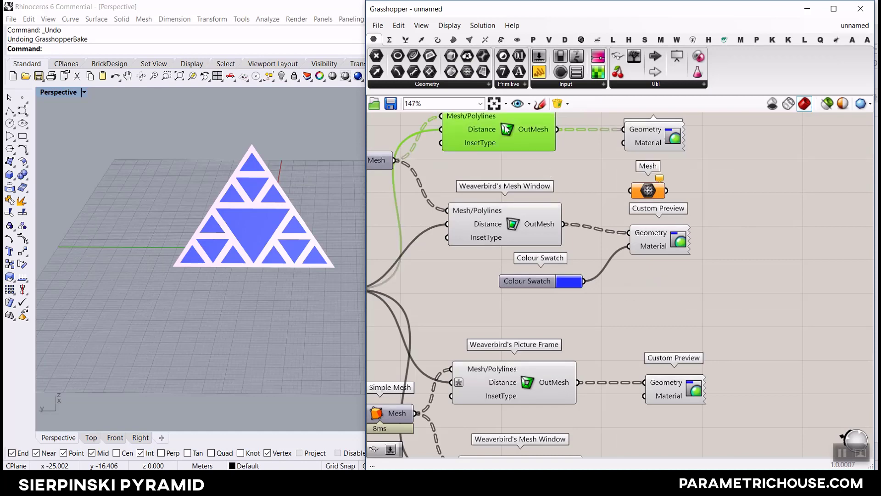
scroll(579, 159, "down", 3)
left_click_drag(551, 185, 647, 302)
scroll(597, 330, "up", 4)
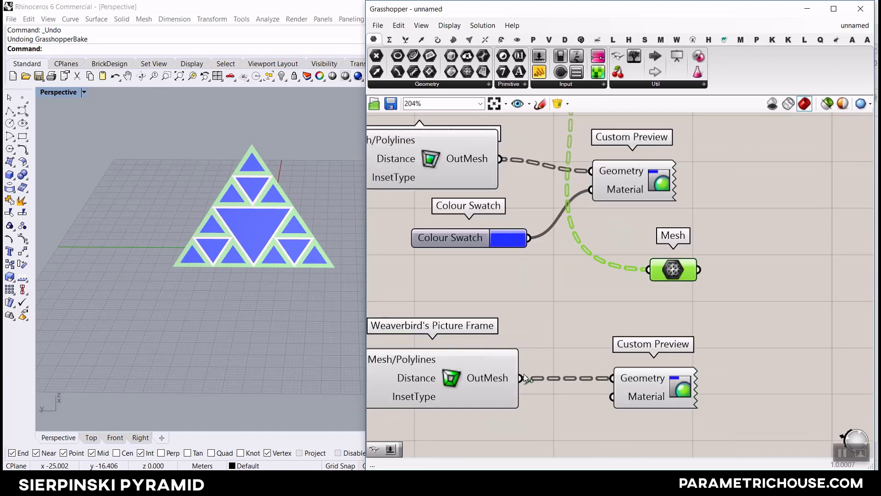
left_click_drag(523, 378, 671, 258, "shift")
- Duplicate the Mesh parameter and connect the OutMesh outputs of both Weaverbird Mesh Windows to the copy
scroll(671, 269, "down", 3)
left_click_drag(683, 200, 756, 231)
left_click_drag(591, 152, 758, 243)
left_click_drag(710, 283, 759, 244, "shift")
scroll(758, 243, "up", 3)
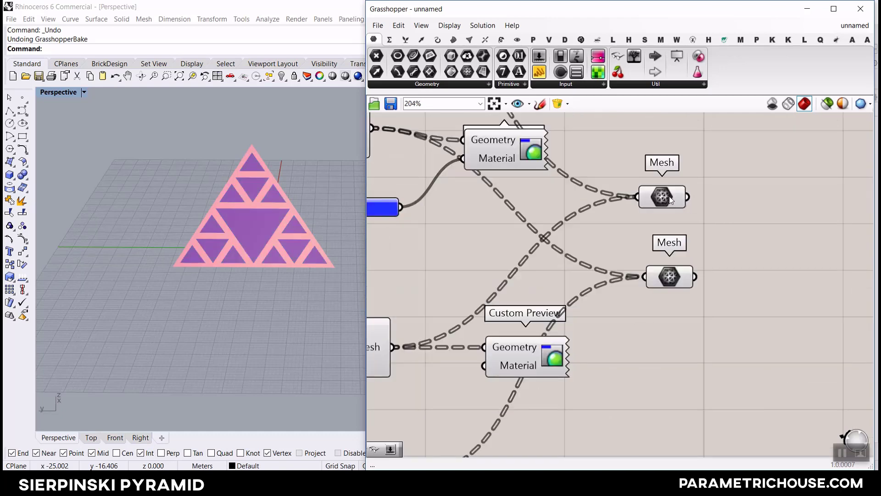
- Bake the Mesh parameter holding the Picture Frame meshes onto Layer 01
right_click(670, 199)
left_click(689, 240)
left_click(676, 166)
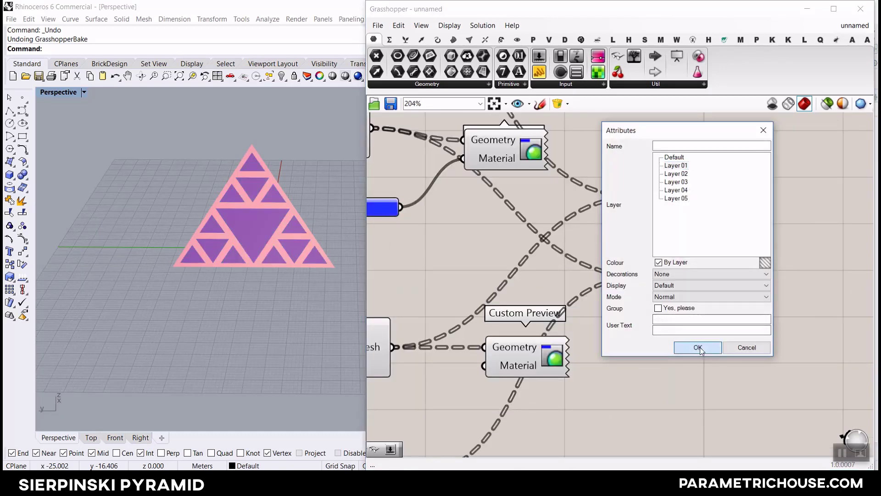
left_click(699, 348)
- Bake the Mesh parameter holding the Mesh Window meshes onto Layer 02
right_click(671, 282)
left_click(691, 295)
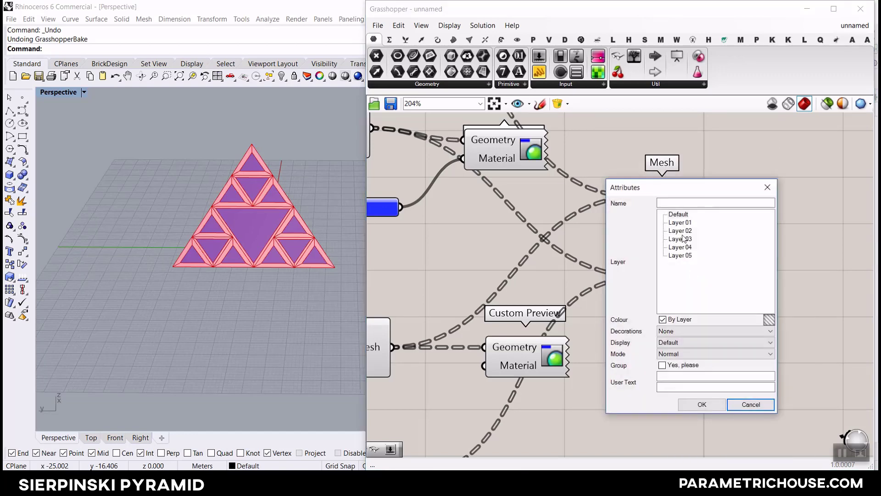
left_click(681, 231)
left_click(701, 404)
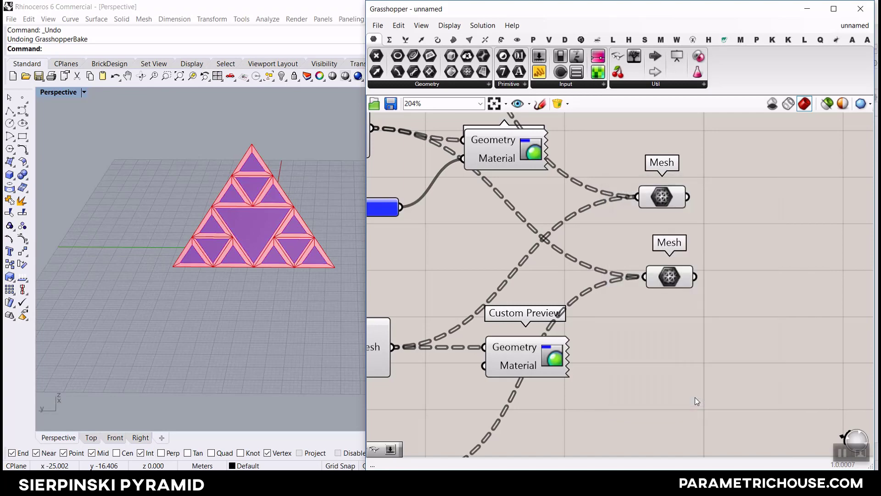
- Close the Grasshopper window and select all objects on Layer 01 in Rhino
left_click(861, 9)
scroll(305, 247, "down", 3)
scroll(305, 247, "up", 4)
right_click_drag(304, 247, 479, 260)
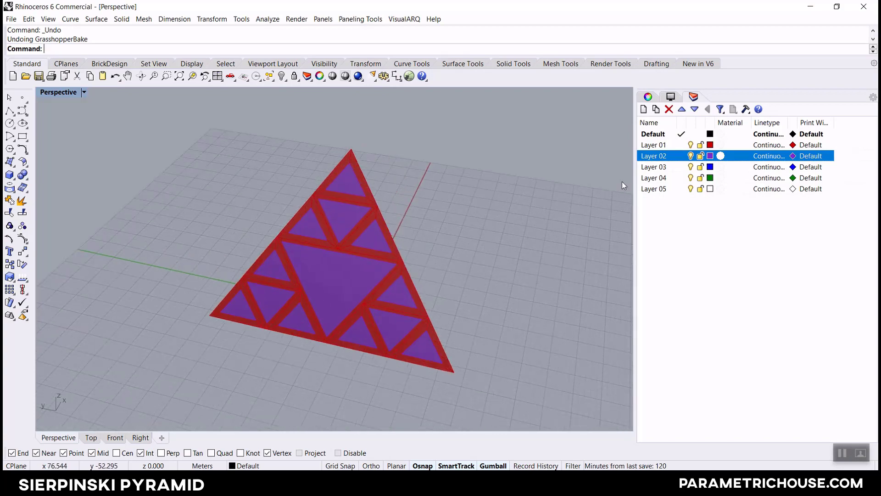
right_click(654, 147)
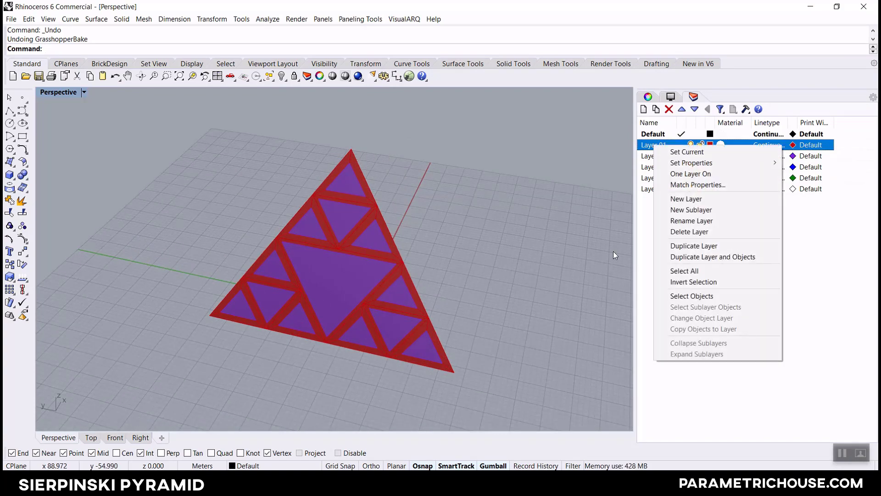
left_click(692, 295)
right_click_drag(299, 274, 220, 270)
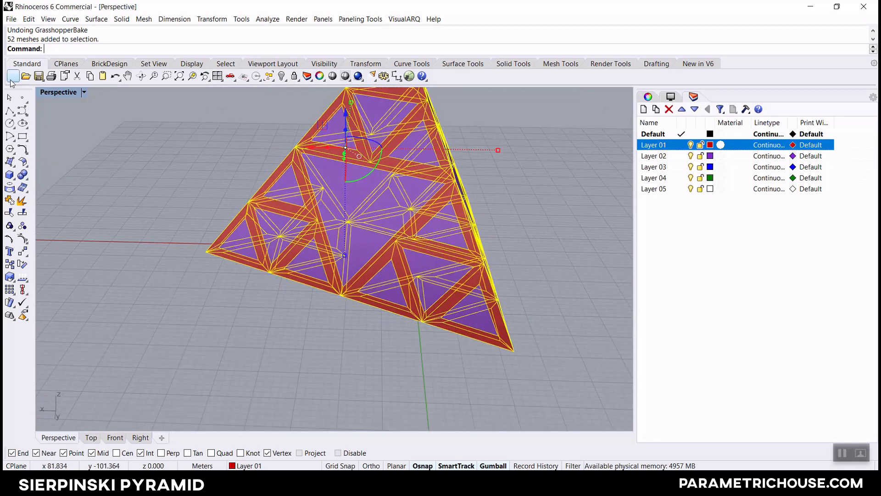
- Export the selected Layer 01 meshes to the Desktop's Pyramid folder as a binary STL file named 1
left_click(12, 20)
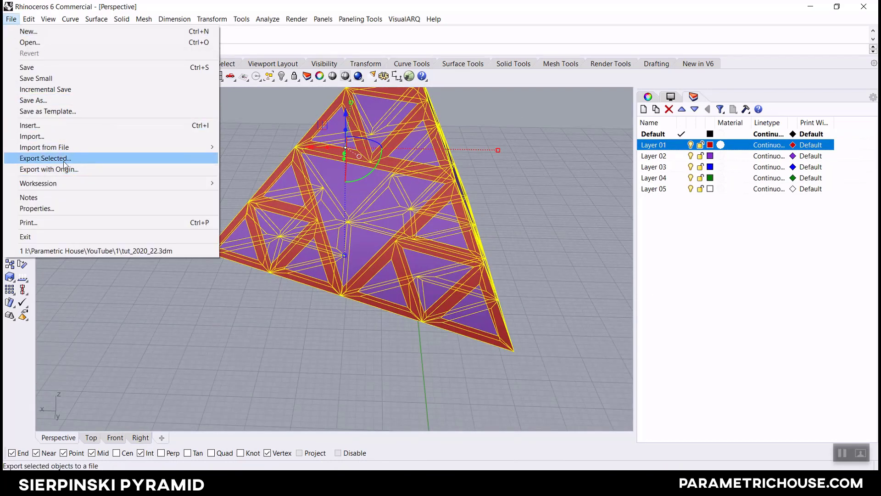
left_click(74, 160)
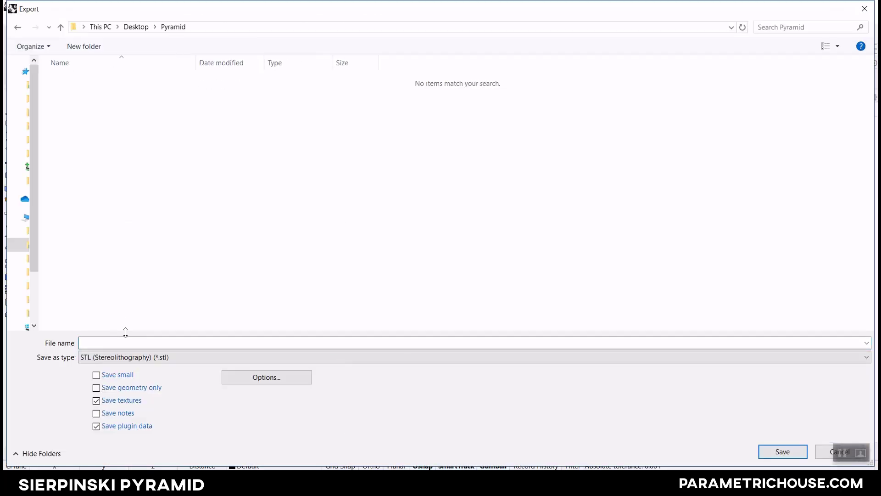
left_click(116, 342)
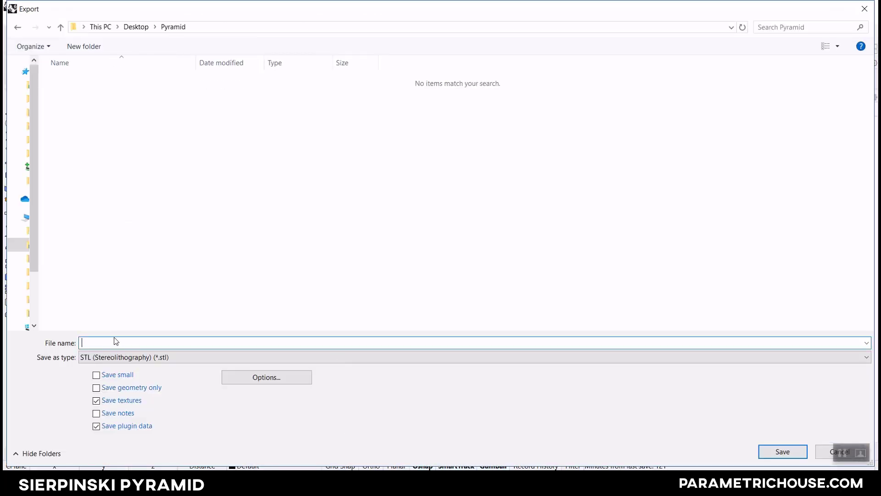
left_click(115, 357)
scroll(117, 206, "up", 7)
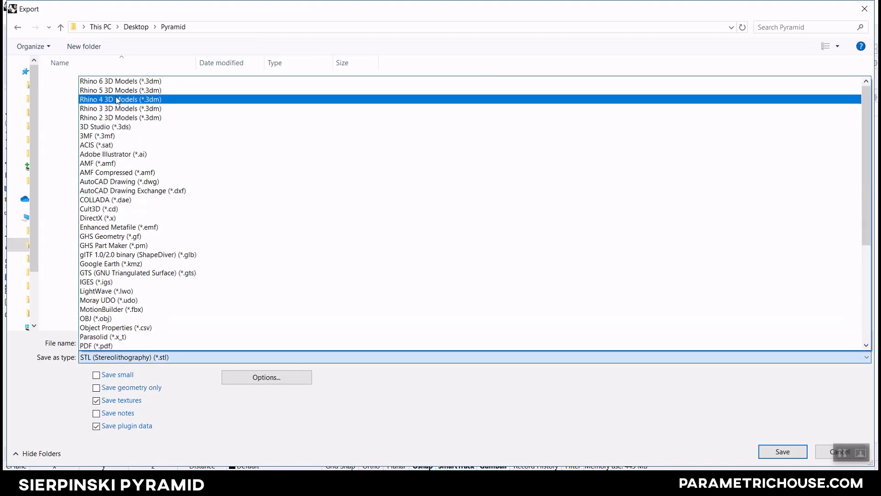
scroll(105, 206, "down", 6)
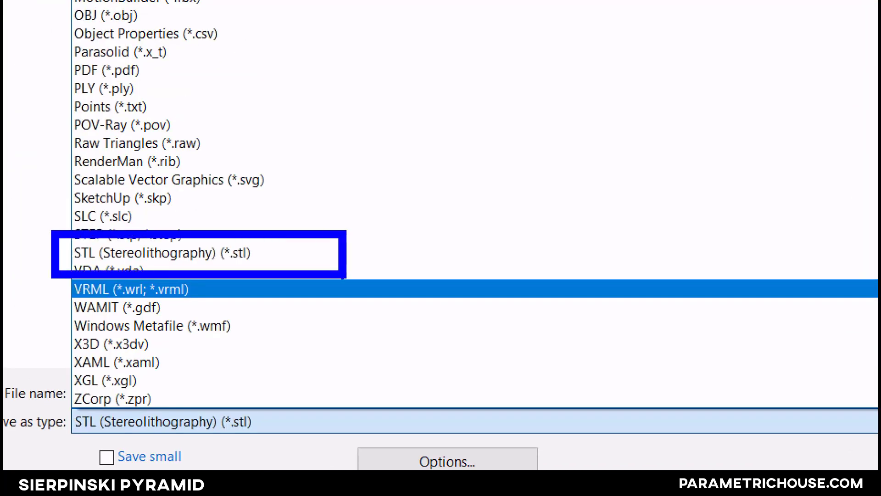
left_click(160, 252)
left_click(156, 392)
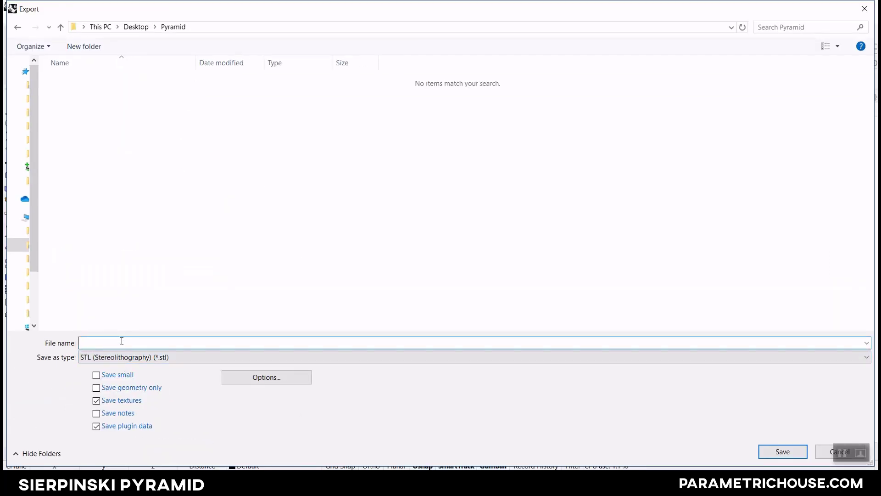
type("1")
left_click(783, 451)
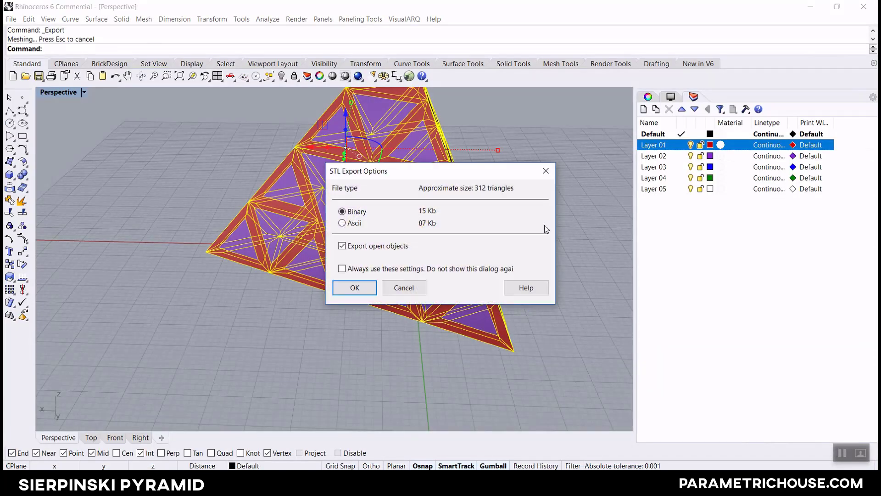
left_click(360, 287)
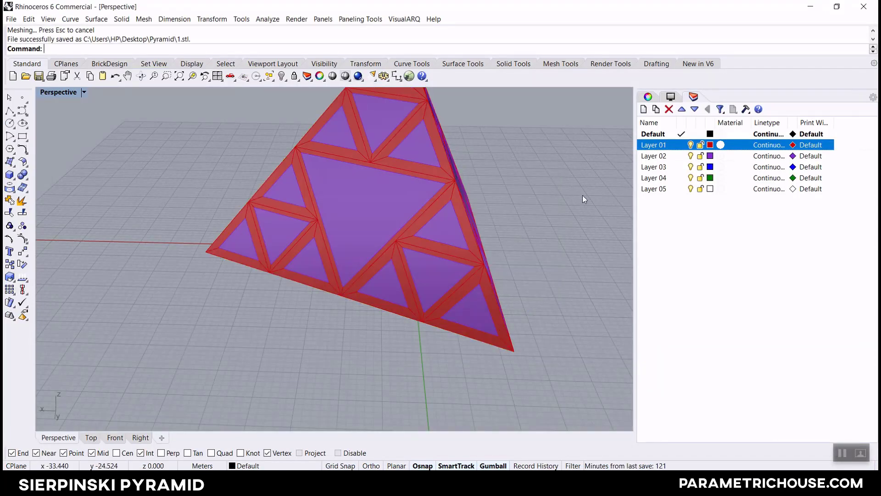
- Select all objects on Layer 02 and export them to the Pyramid folder as a binary STL file named 2
right_click(653, 157)
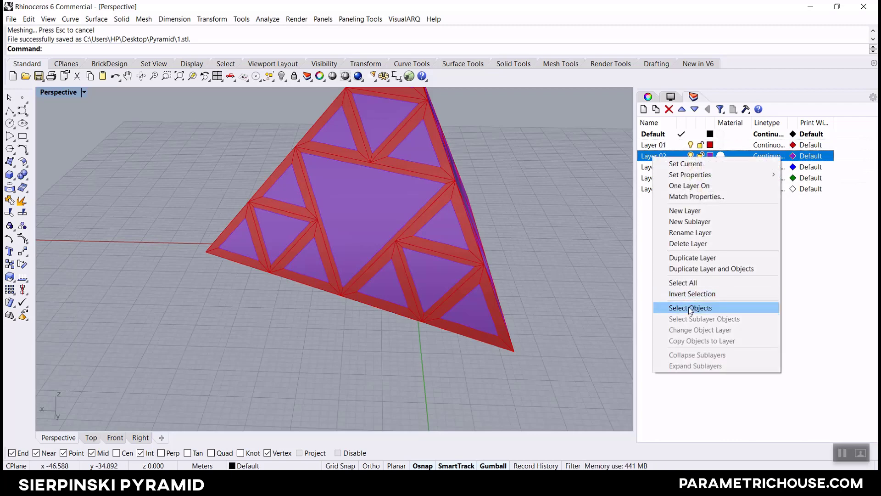
left_click(688, 308)
key("Return")
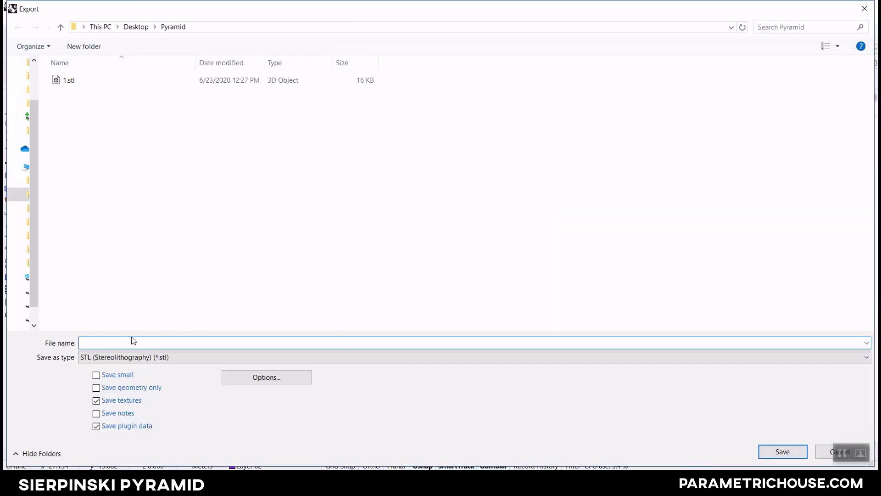
type("1")
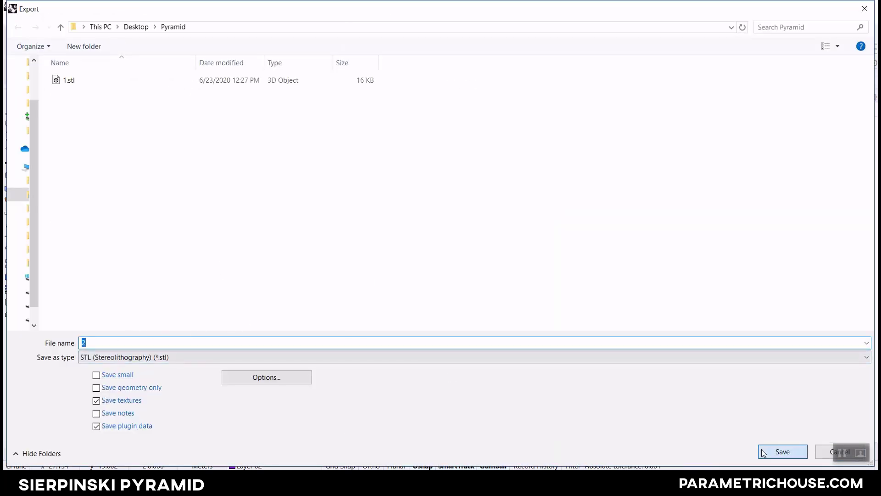
left_click(764, 452)
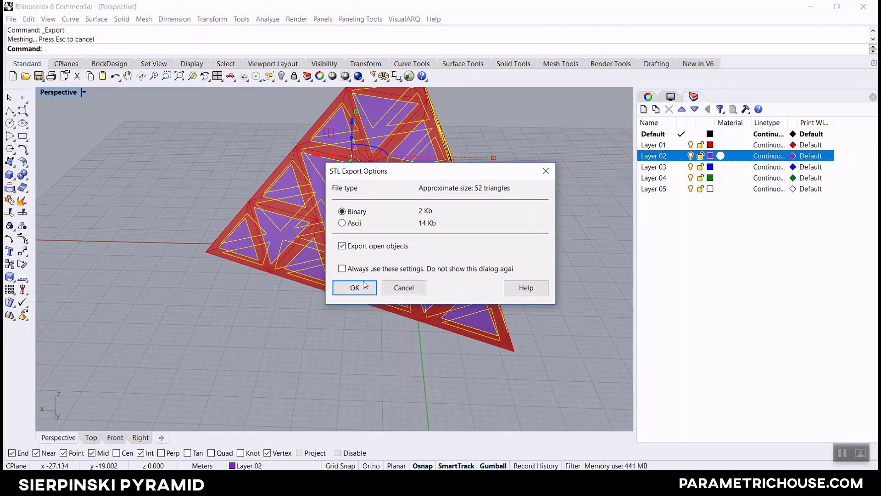
left_click(363, 287)
right_click_drag(406, 267, 413, 239)
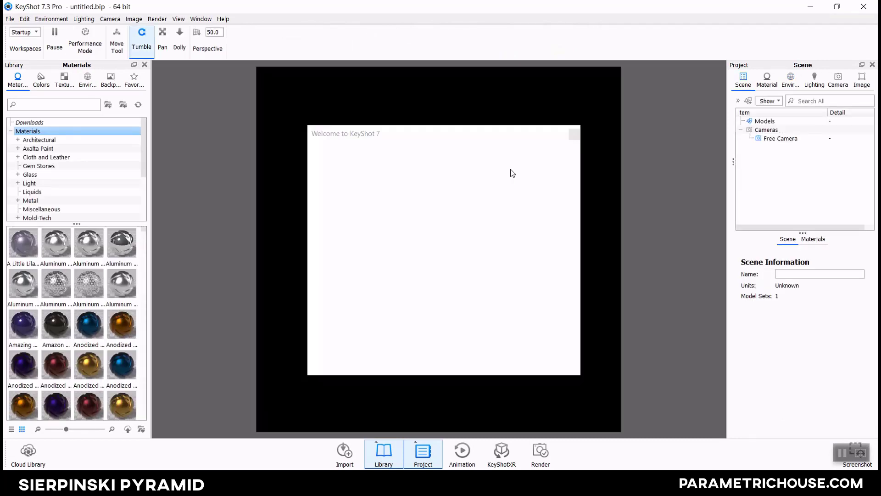
- Switch to KeyShot, dismiss its welcome window and show the project's environment settings
left_click(574, 135)
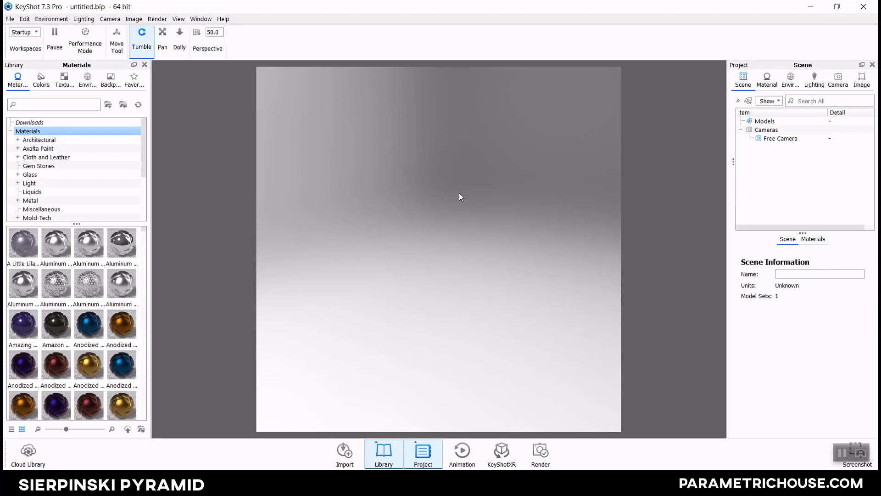
left_click(791, 80)
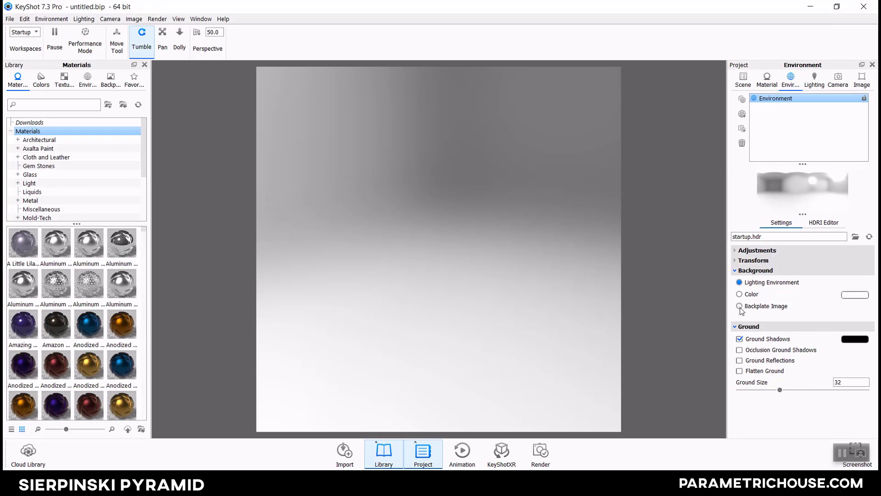
- Try simple.png from the Pyramid folder as the background's backplate image
left_click(739, 306)
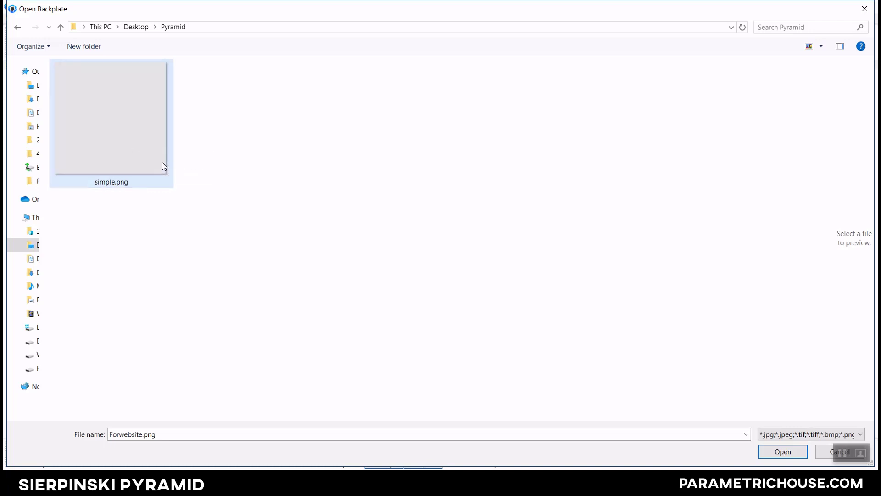
double_click(142, 139)
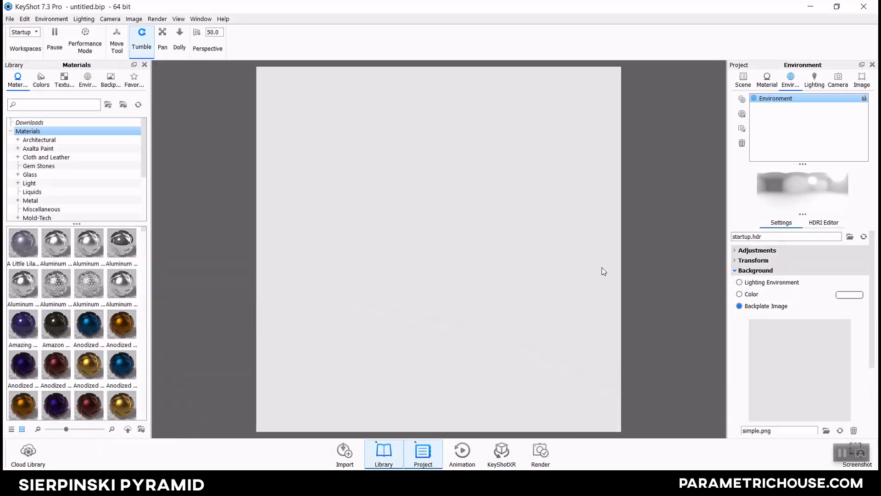
- Set the background to a solid coral colour with red 236, green 112 and blue 112
left_click(740, 294)
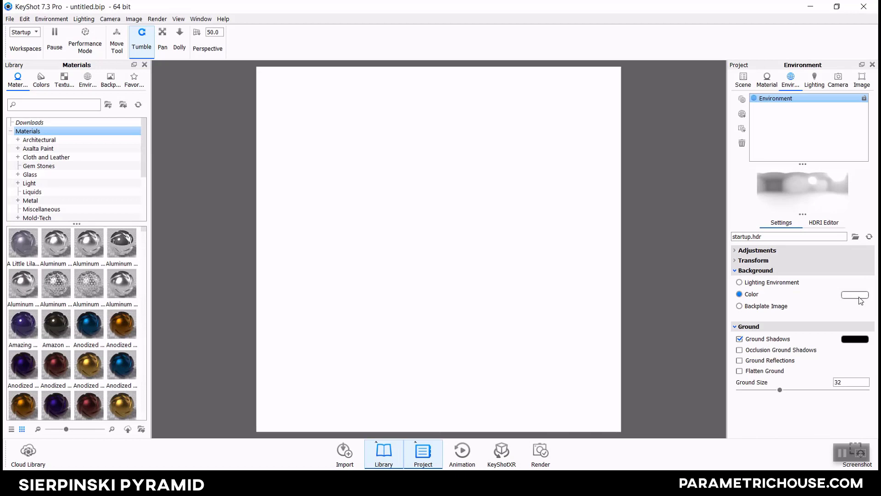
left_click(856, 298)
left_click(864, 227)
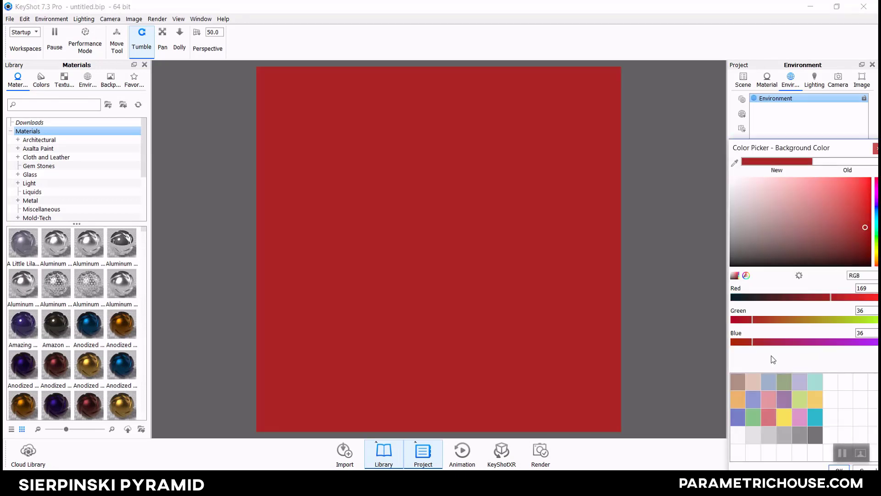
mouse_move(828, 229)
left_mouse_down()
mouse_move(840, 252)
mouse_move(855, 201)
mouse_move(839, 190)
left_mouse_up()
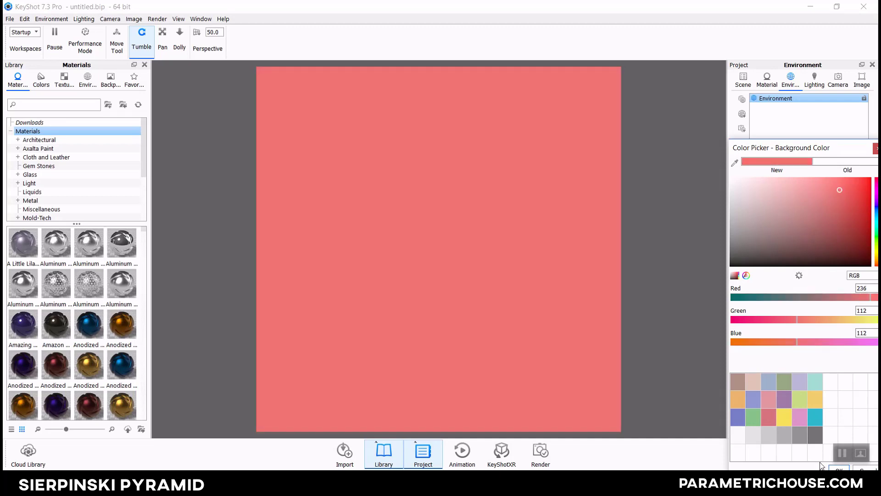
left_click(836, 468)
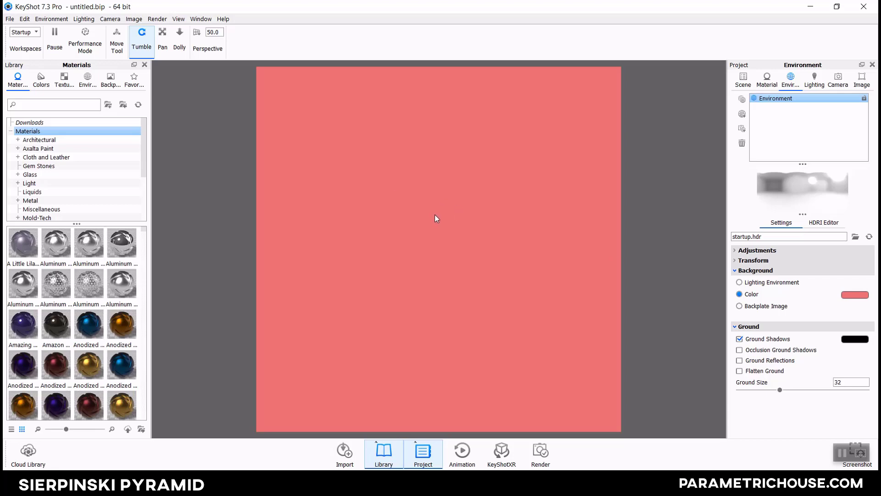
- Show the scene's model list and import 1.stl, keeping its original location and Z up orientation
left_click(743, 77)
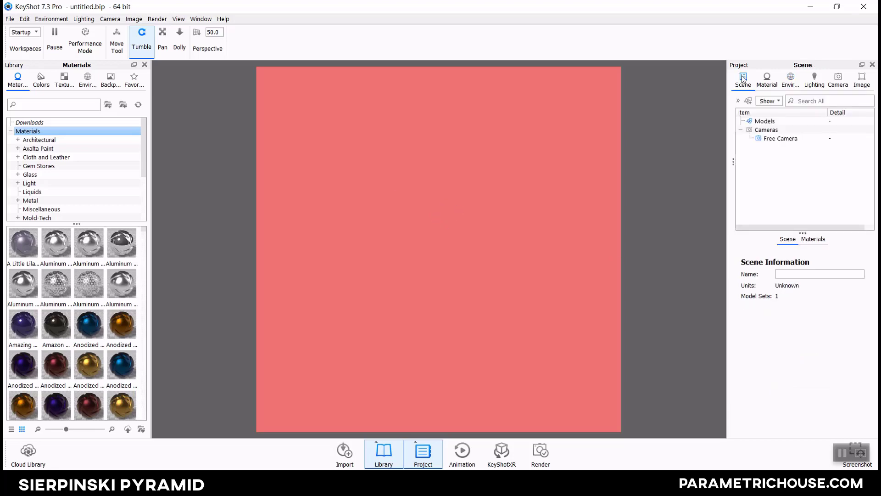
left_click(8, 20)
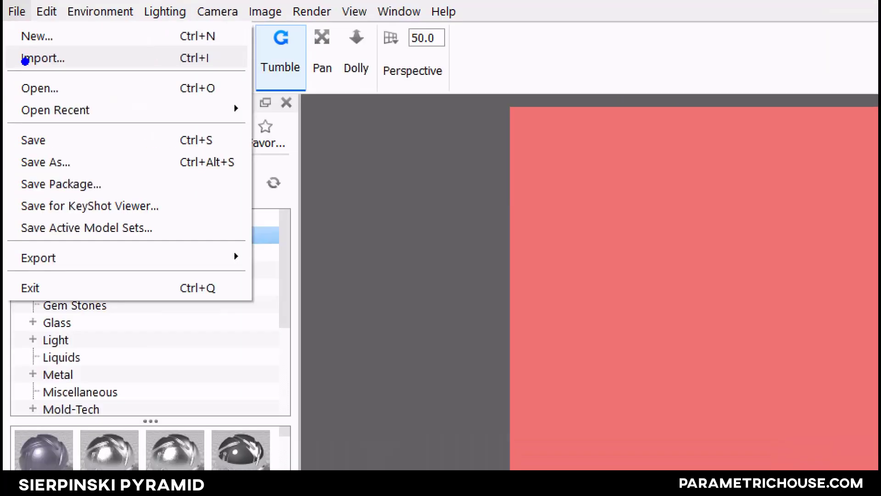
left_click(15, 43)
left_click(9, 19)
left_click(16, 42)
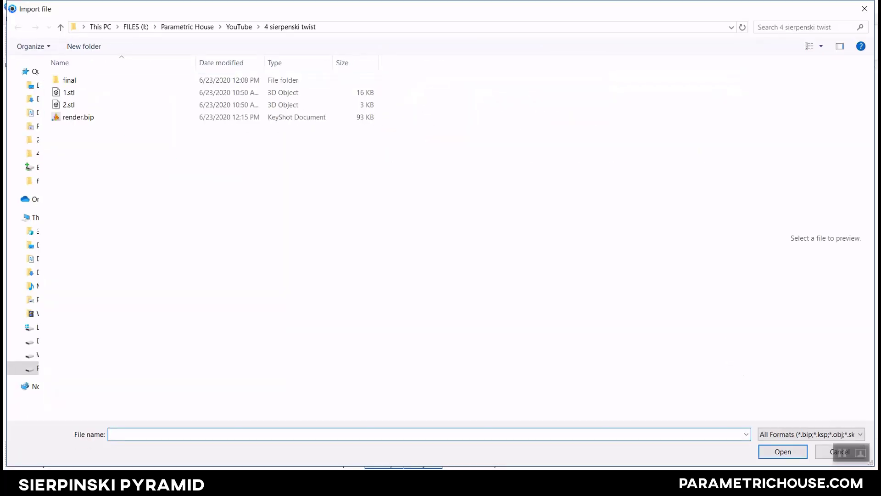
left_click(811, 434)
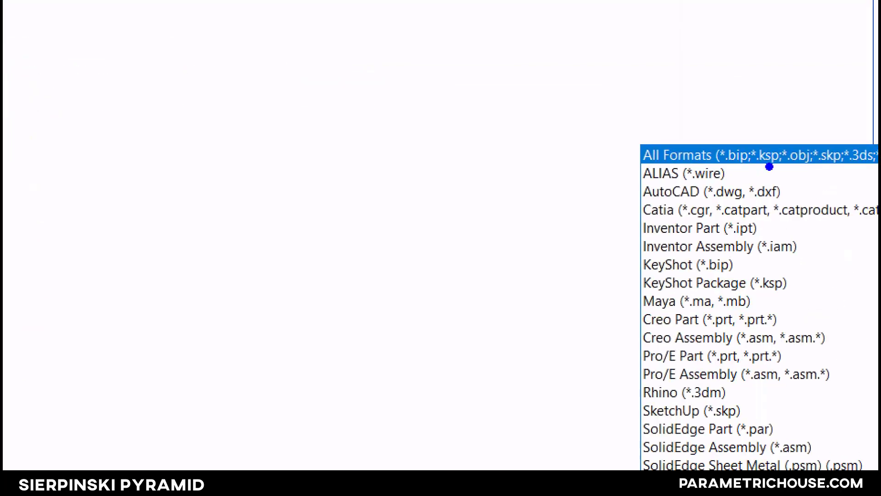
left_click(709, 156)
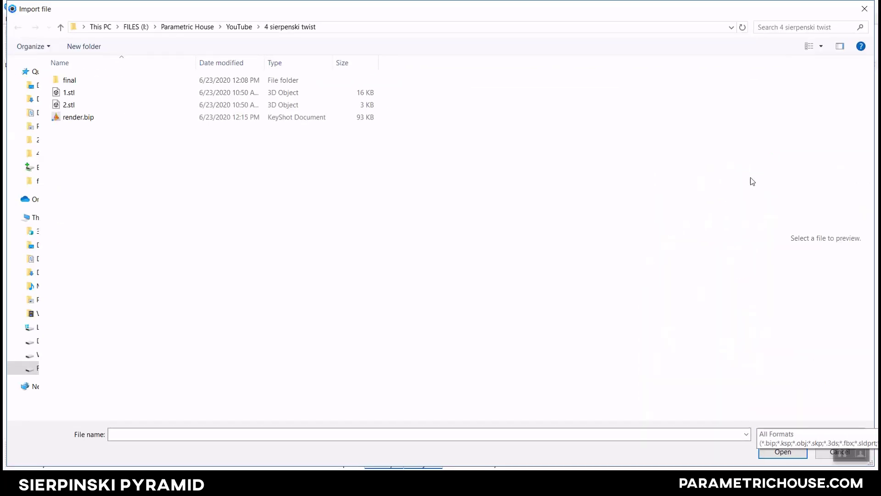
double_click(90, 95)
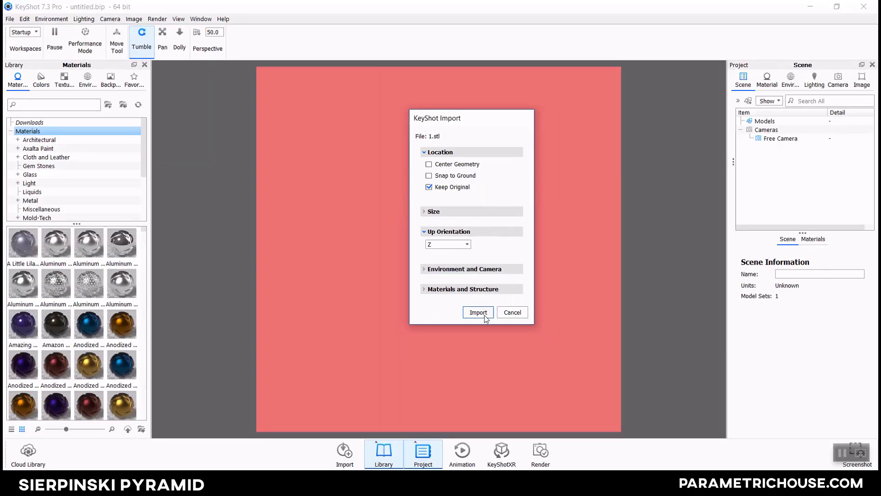
left_click(484, 315)
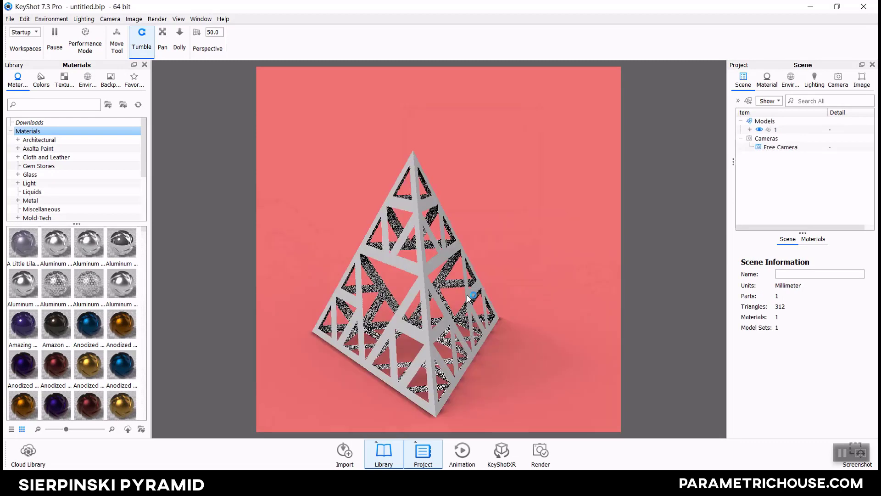
- Reposition the camera by zooming, panning and tumbling to frame the whole imported pyramid from an angled front view
scroll(463, 280, "up", 2)
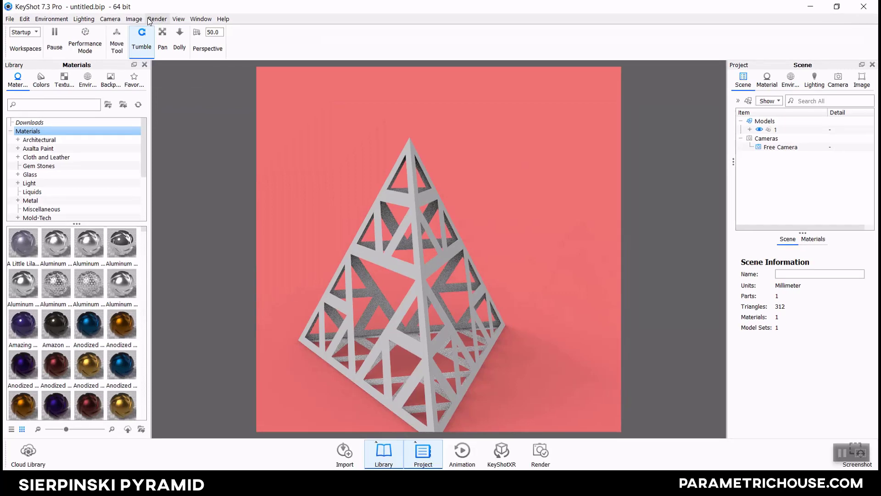
left_click(162, 37)
left_click_drag(478, 253, 518, 186)
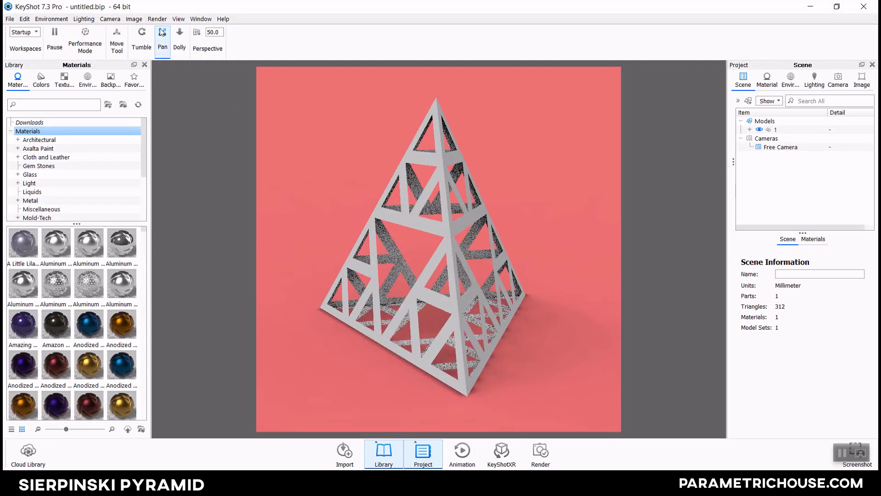
left_click(162, 33)
left_click_drag(325, 186, 355, 204)
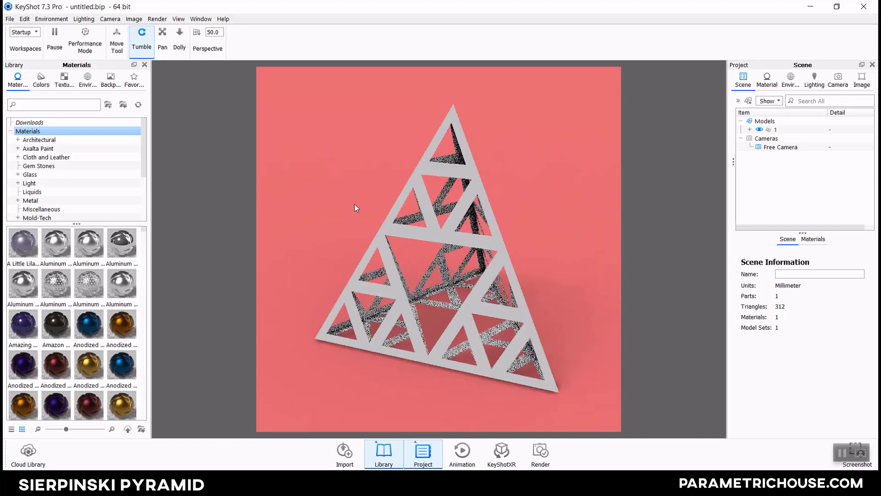
left_click(179, 37)
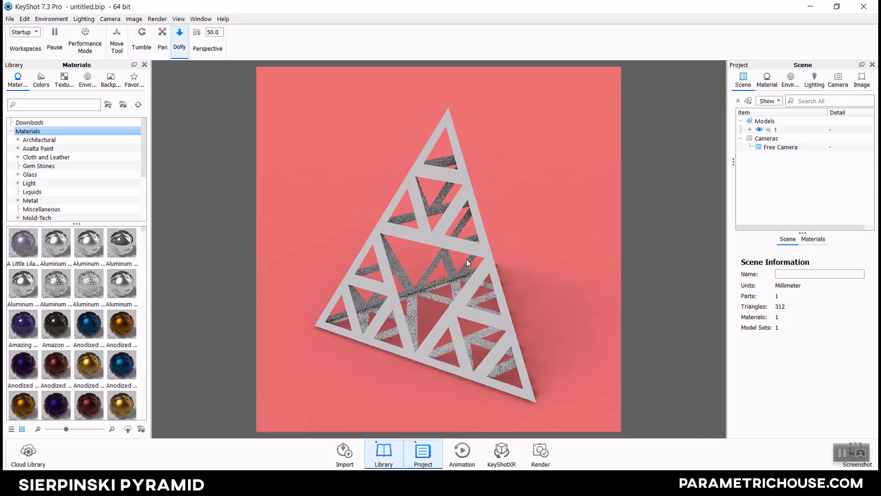
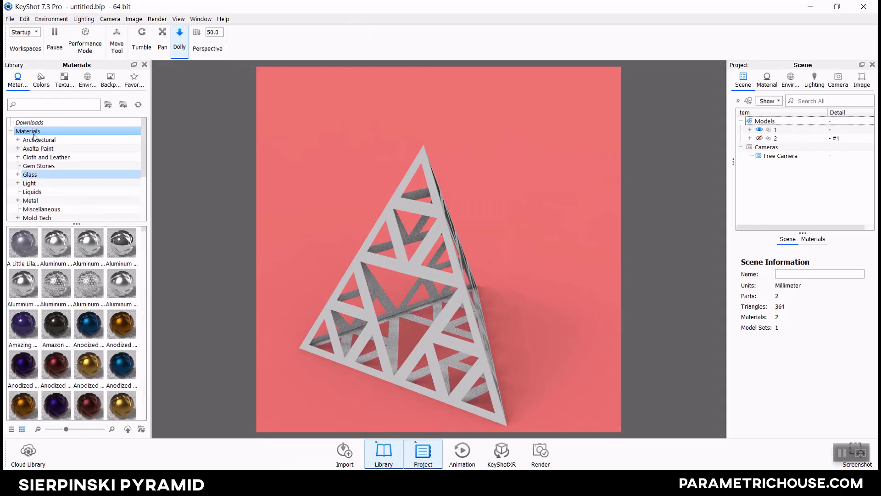
- Browse the Paint materials, hide model 1 and unhide model 2
scroll(51, 148, "down", 2)
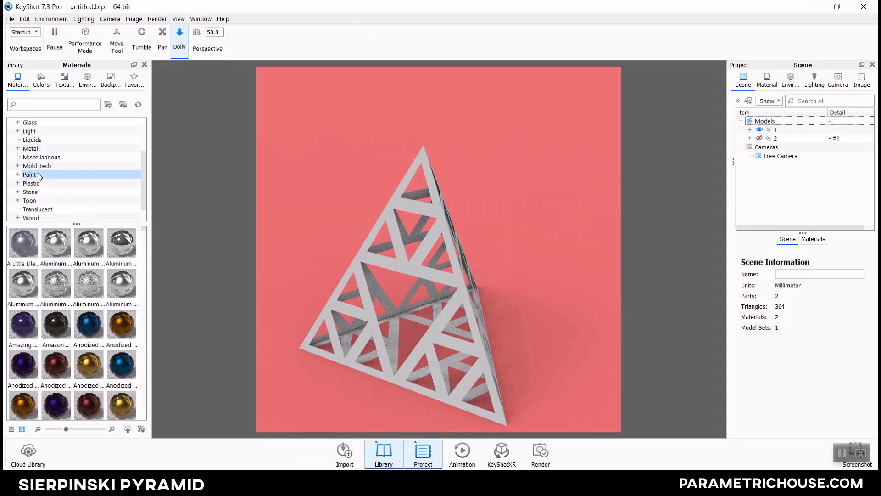
left_click(38, 173)
scroll(106, 285, "down", 5)
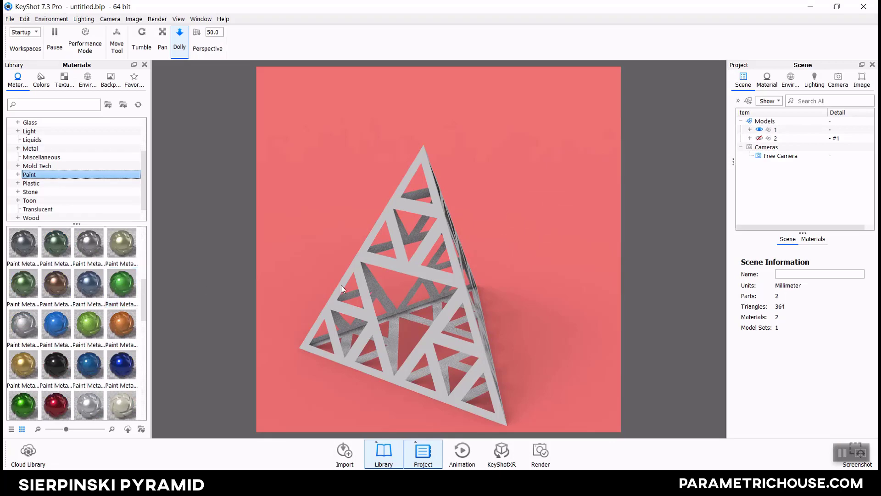
left_click(759, 131)
left_click(760, 138)
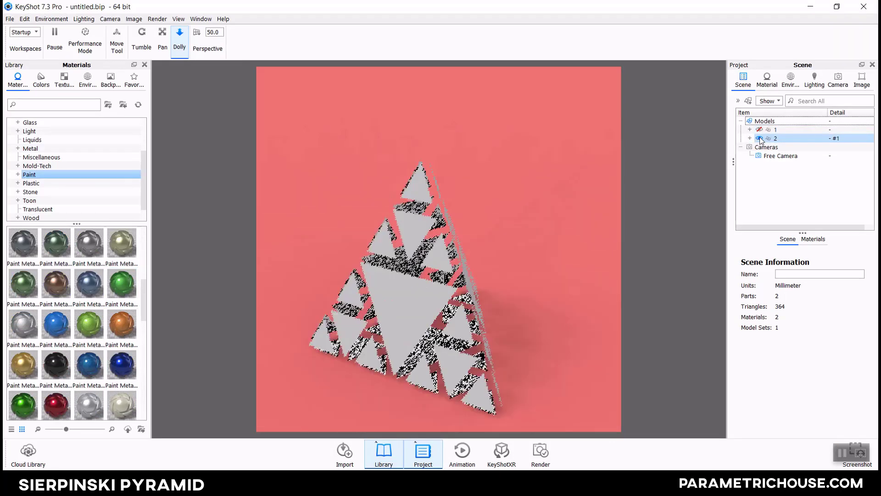
- Try metallic yellow paint on model 2, replace it with textured black paint, and unhide model 1
scroll(83, 331, "down", 5)
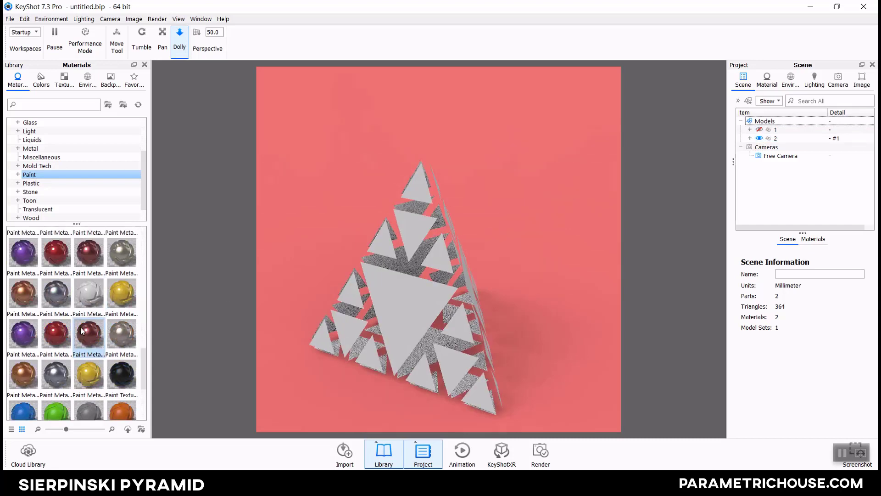
scroll(82, 330, "down", 3)
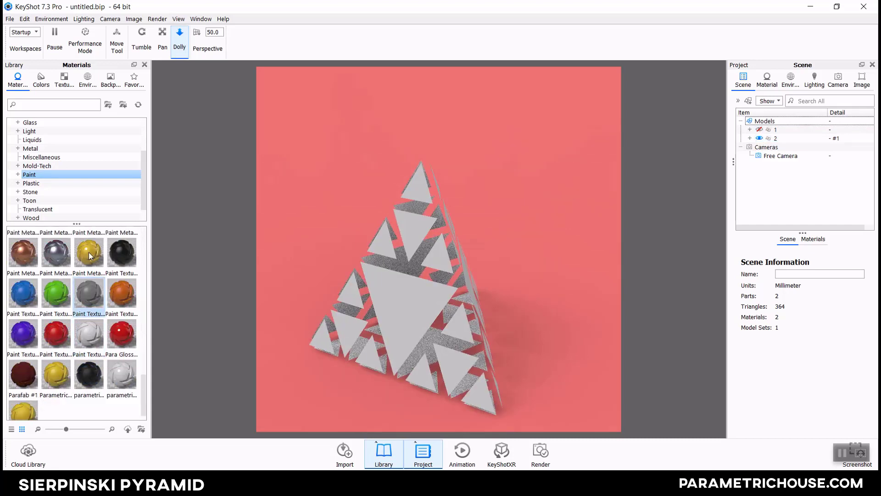
mouse_move(89, 252)
left_mouse_down()
mouse_move(279, 318)
mouse_move(399, 304)
left_mouse_up()
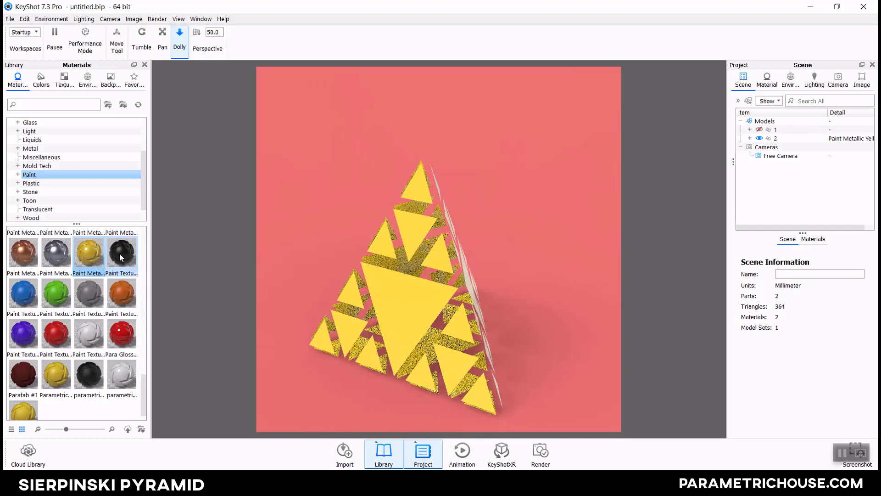
left_click_drag(122, 253, 460, 318)
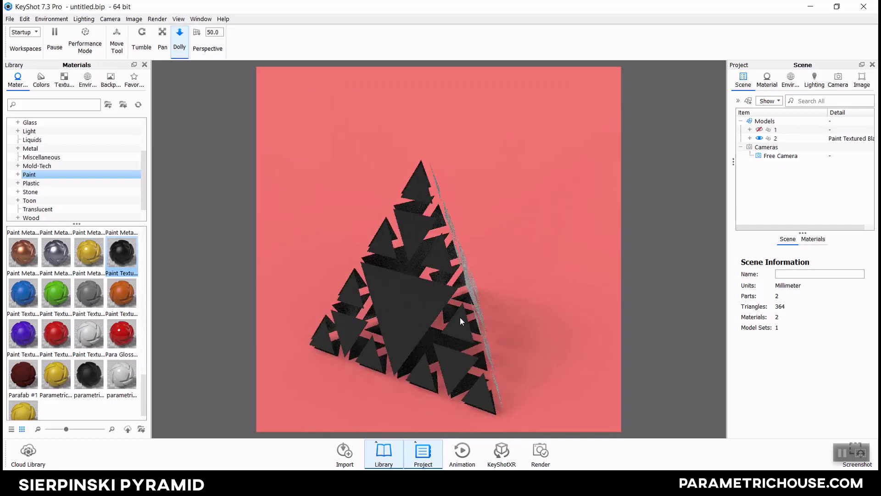
left_click(760, 130)
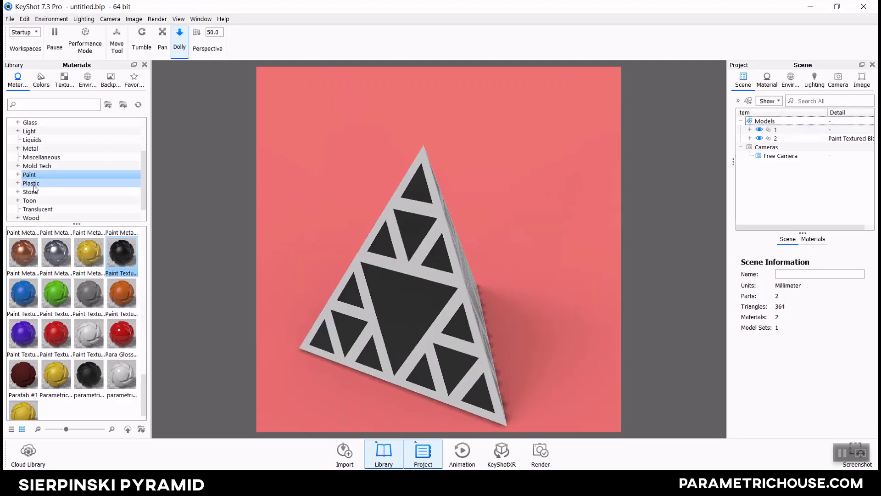
- Try Fine Grain Wood and Ash Wood Satin from the Wood materials on the pyramid's frame
scroll(34, 190, "down", 1)
left_click(35, 202)
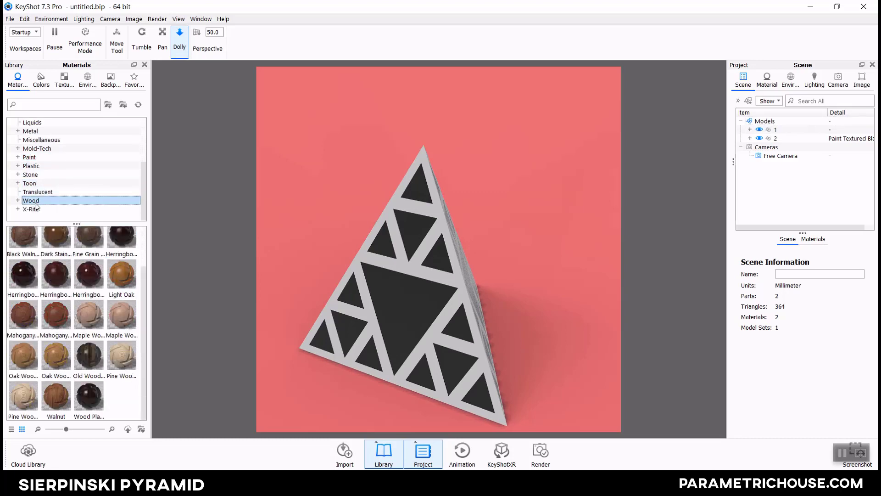
scroll(78, 291, "up", 1)
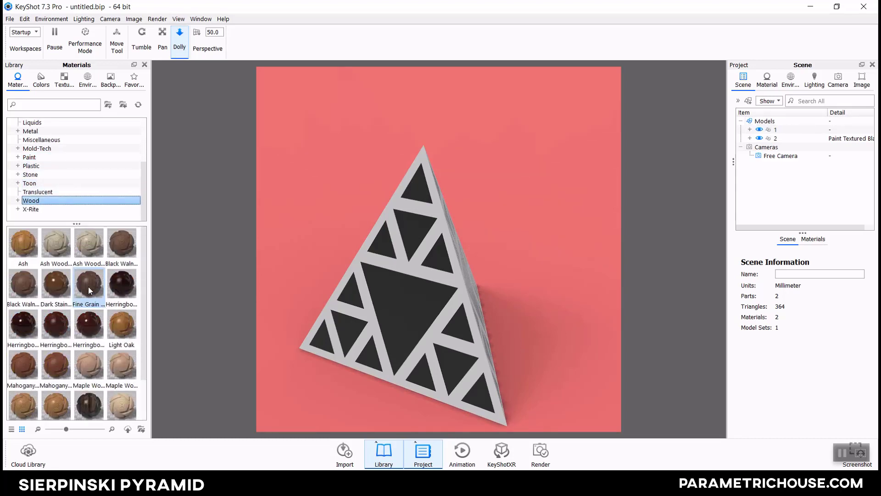
left_click_drag(88, 286, 363, 254)
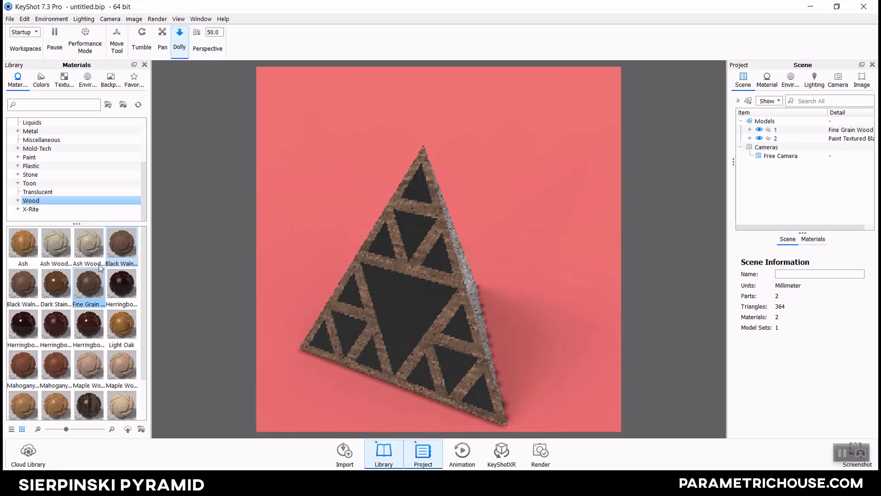
left_click_drag(80, 238, 372, 261)
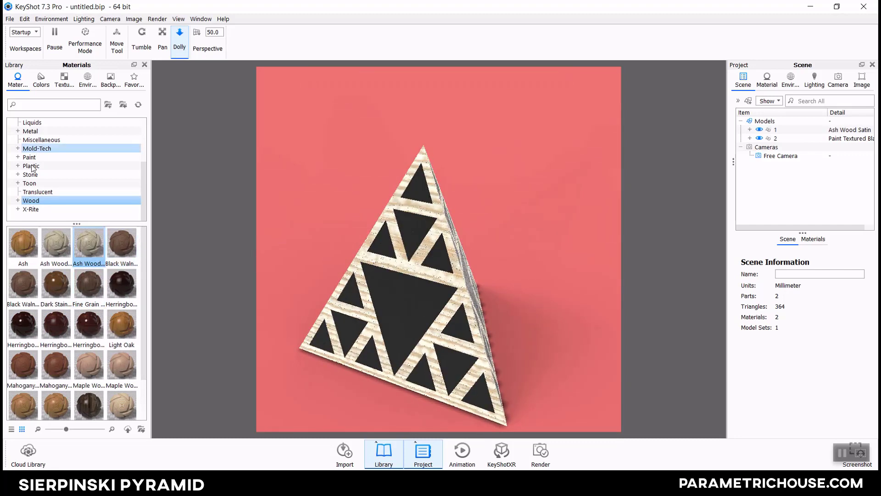
- Try a polished aluminum from the Metal materials on the pyramid's frame
scroll(69, 152, "up", 3)
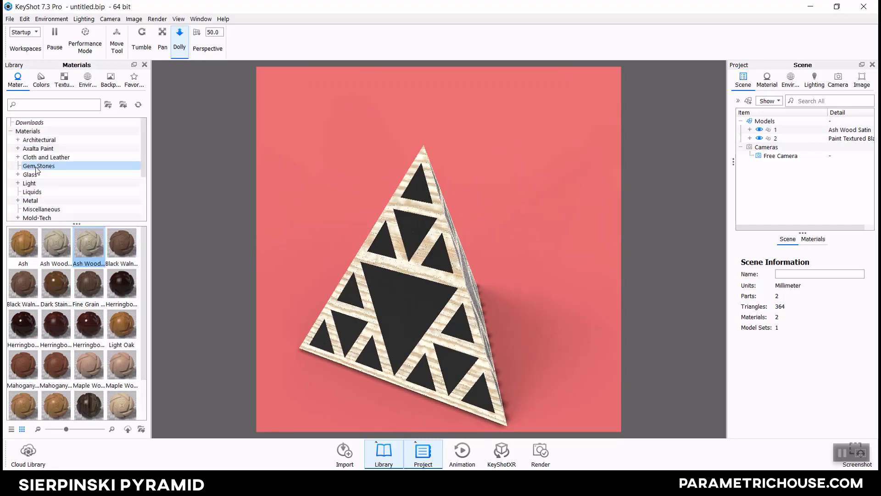
left_click(43, 199)
left_click_drag(94, 258, 365, 261)
- Look through the Metal and complete materials library, and try the Infrared Gradient material on the pyramid's frame
scroll(52, 275, "down", 3)
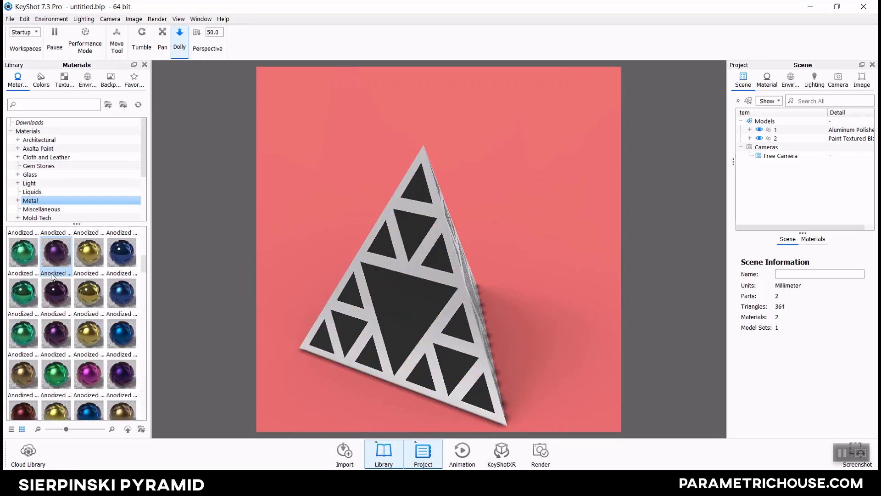
scroll(51, 274, "down", 3)
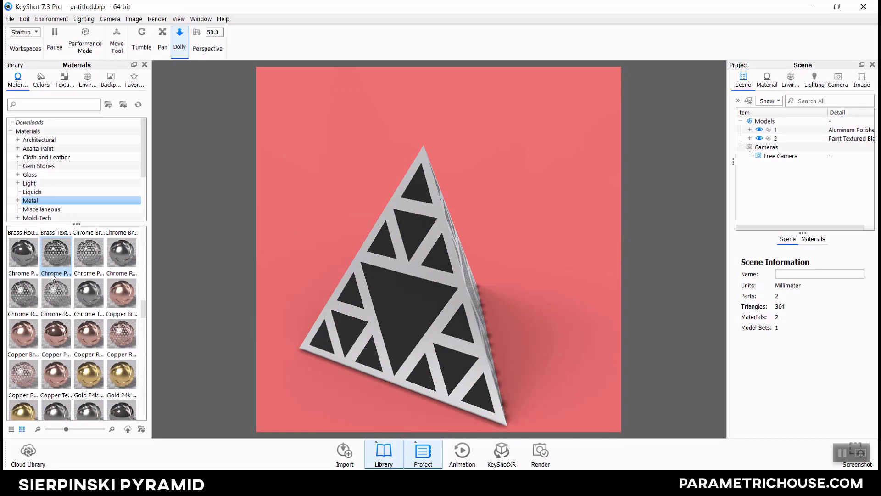
left_click(32, 131)
scroll(74, 319, "down", 10)
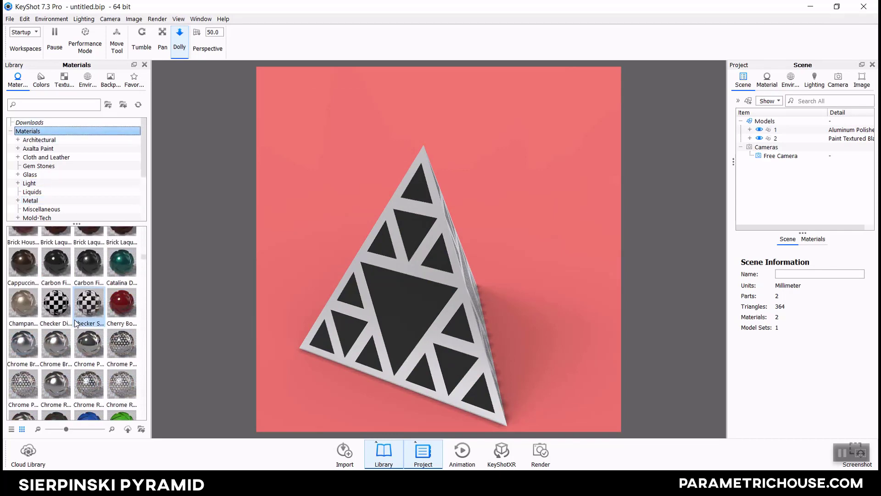
scroll(74, 320, "down", 5)
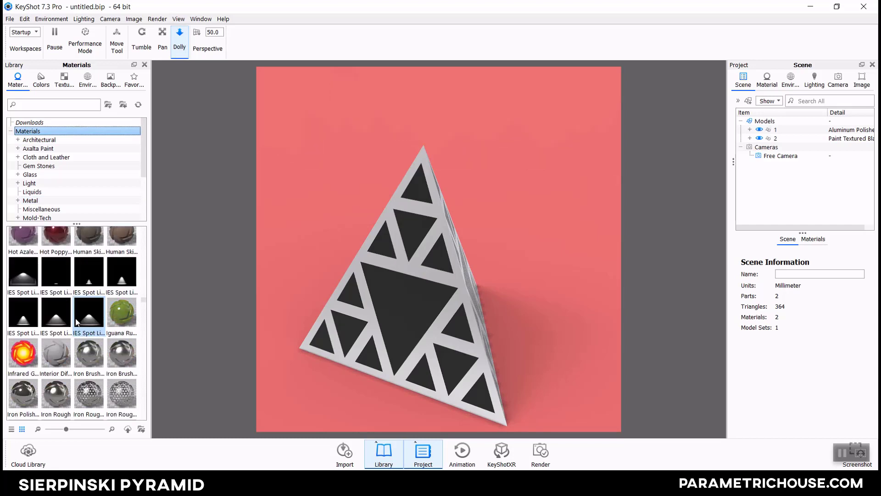
left_click_drag(27, 353, 405, 264)
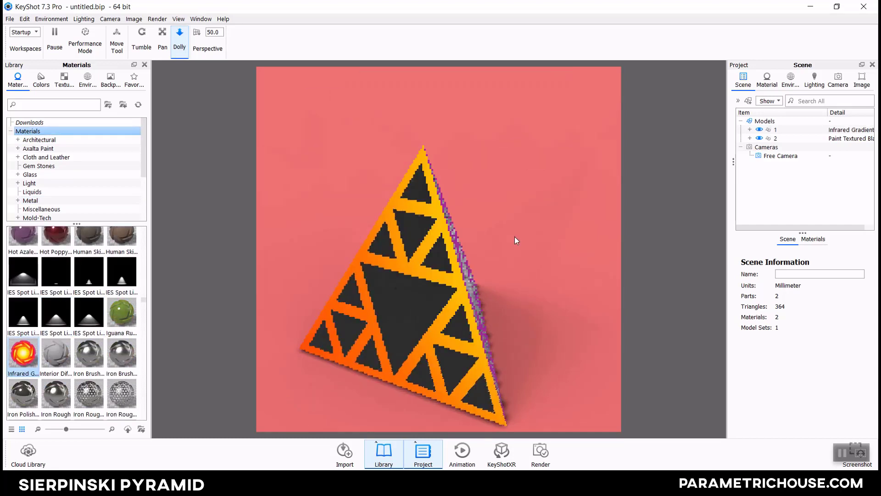
- Tumble the camera to face the pyramid's front side and apply the Rainbow Gradient material to its frame
left_click(141, 39)
left_click_drag(255, 98, 494, 221)
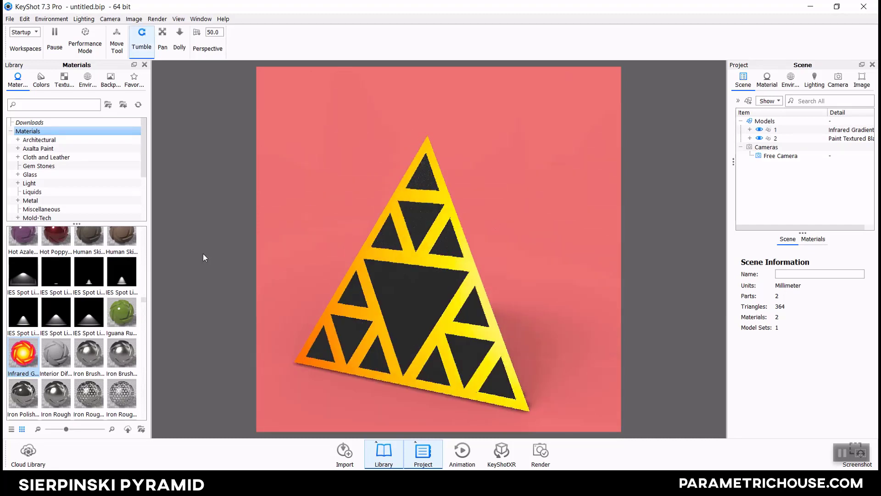
scroll(56, 309, "down", 8)
scroll(56, 308, "down", 10)
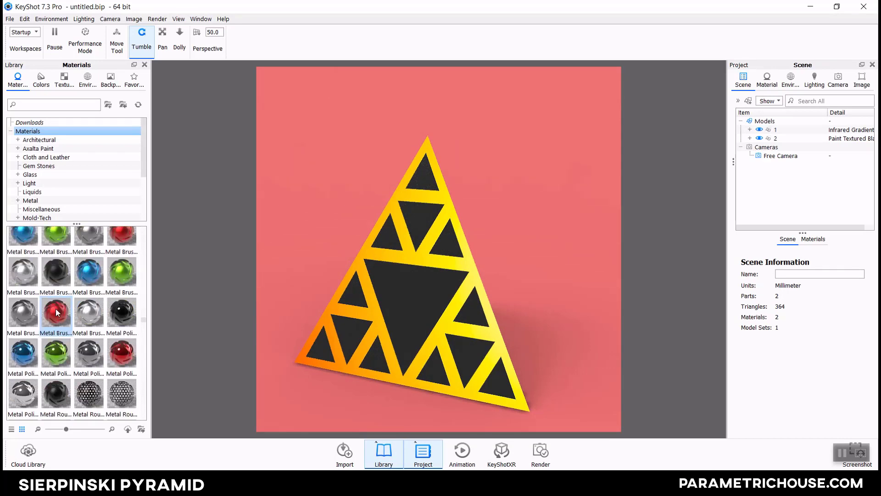
scroll(56, 308, "down", 10)
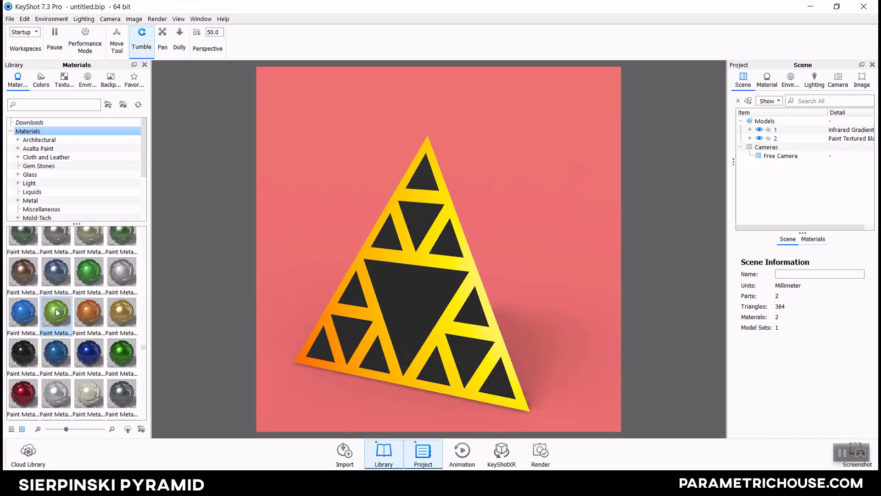
scroll(56, 309, "down", 4)
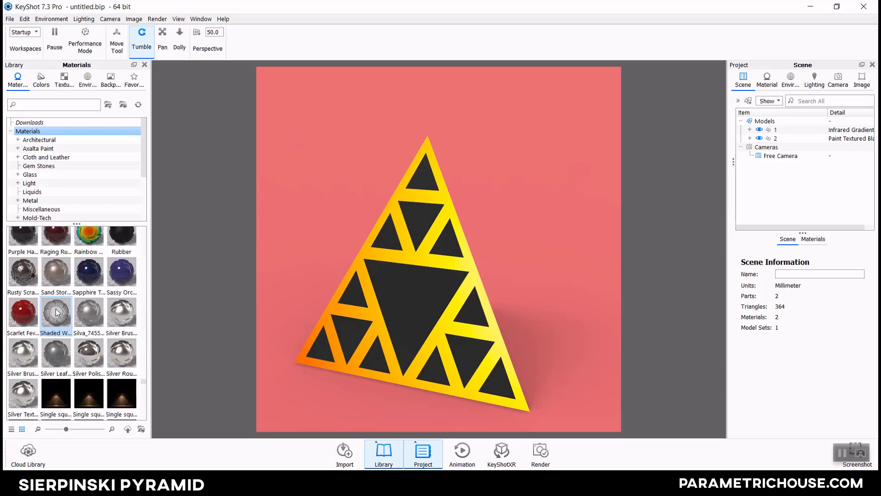
left_click_drag(84, 346, 450, 272)
scroll(122, 311, "down", 10)
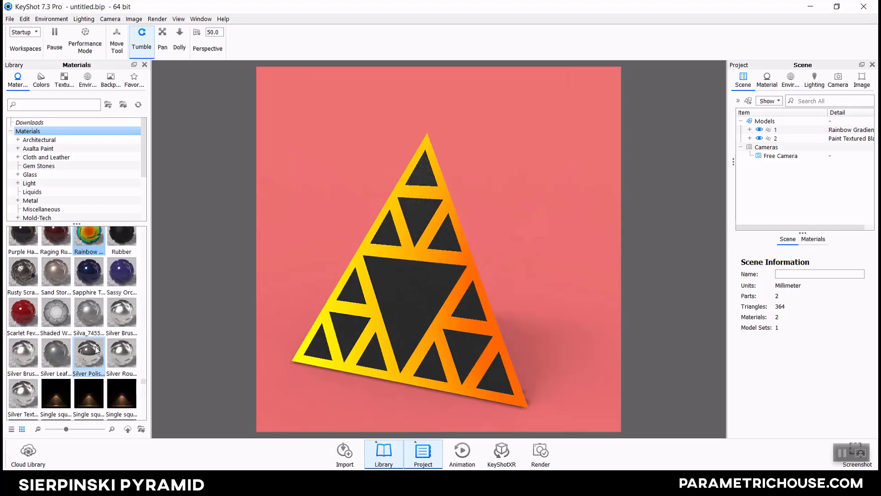
- Apply Toon Fill Red to the pyramid's windows and Toon Transparent Green to its frame
left_click_drag(55, 271, 401, 282)
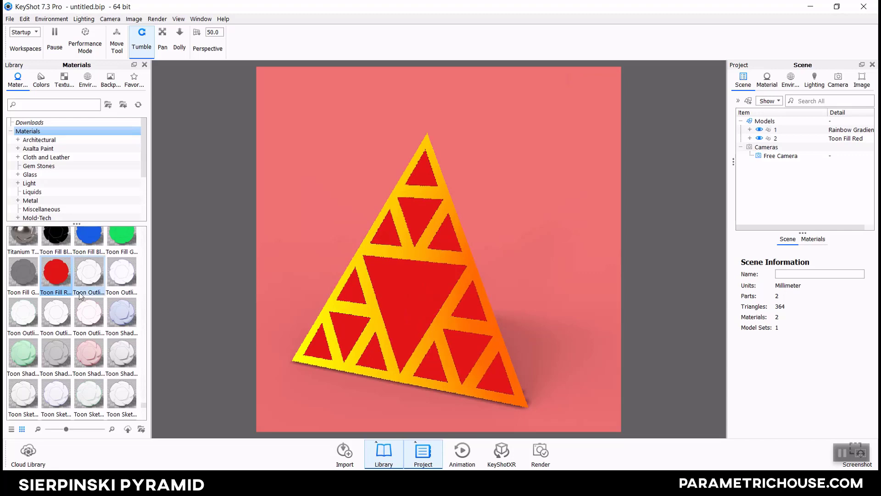
scroll(60, 303, "down", 4)
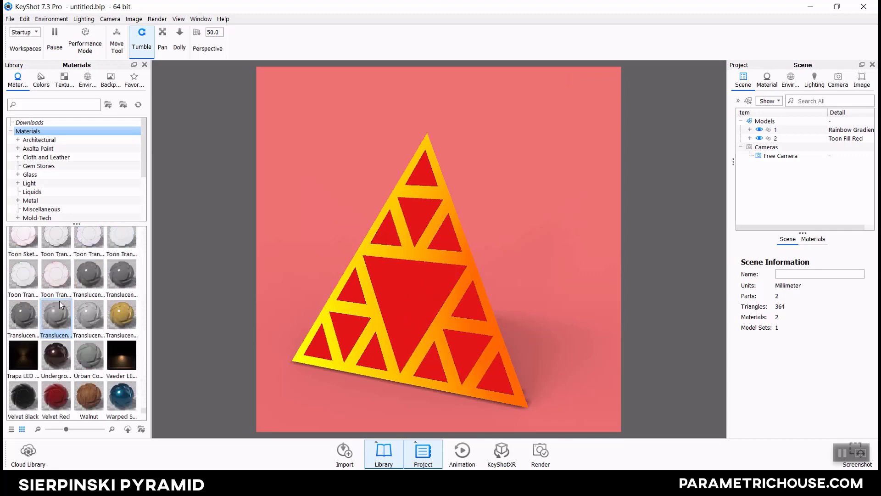
scroll(59, 301, "up", 3)
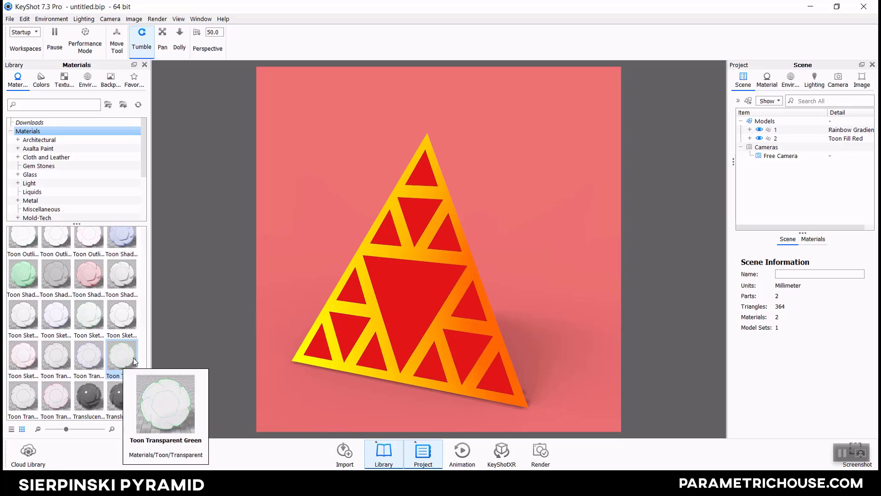
left_click_drag(133, 357, 373, 308)
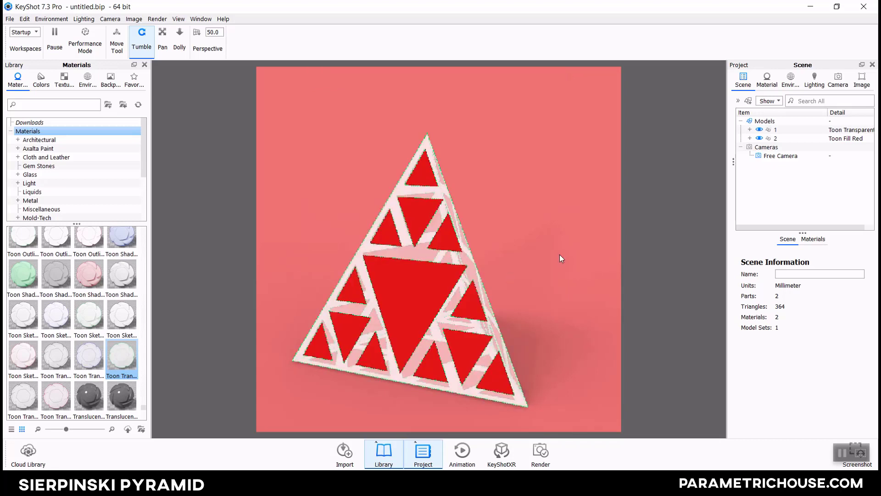
left_click(163, 37)
left_click_drag(510, 229, 417, 266)
left_click(141, 37)
left_click(769, 130)
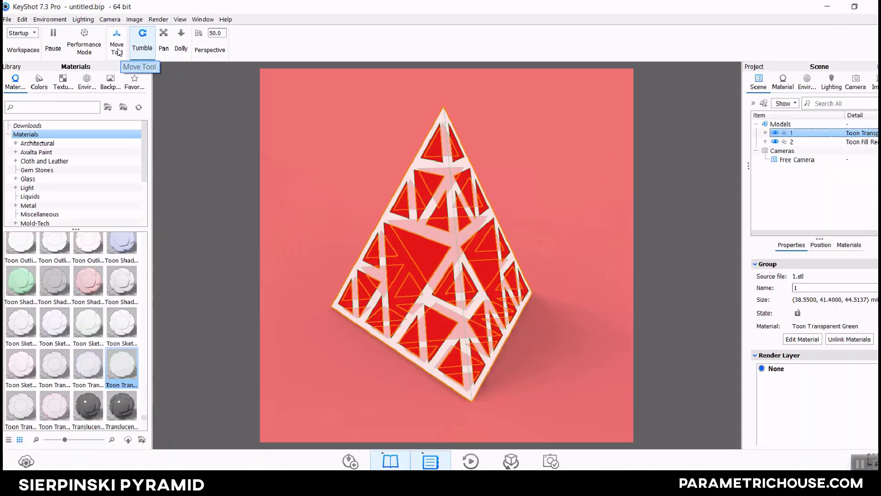
left_click(118, 51)
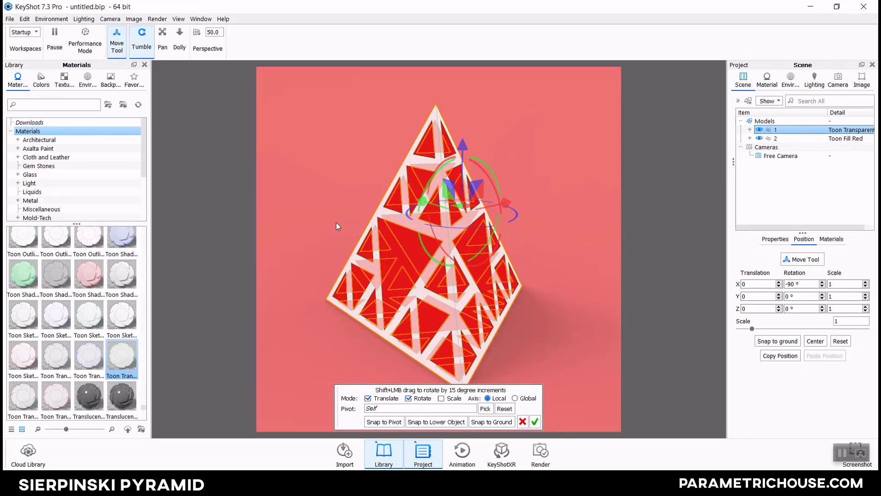
left_click_drag(459, 172, 469, 145)
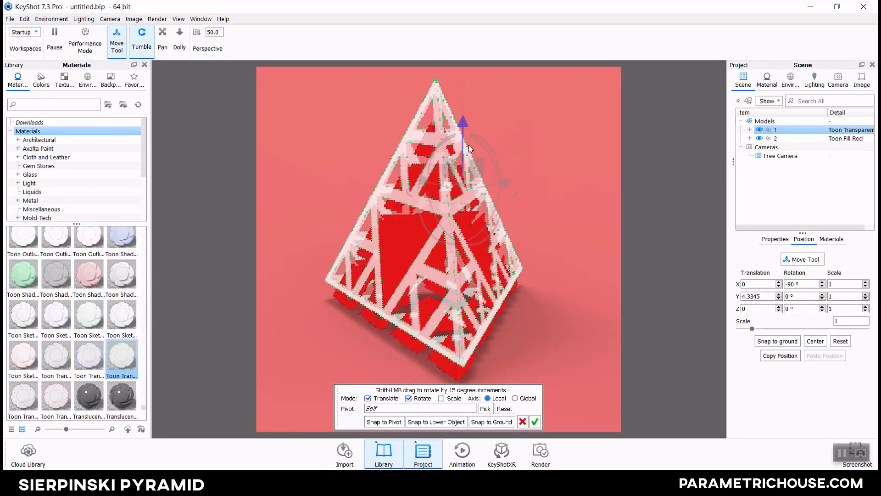
left_click(523, 421)
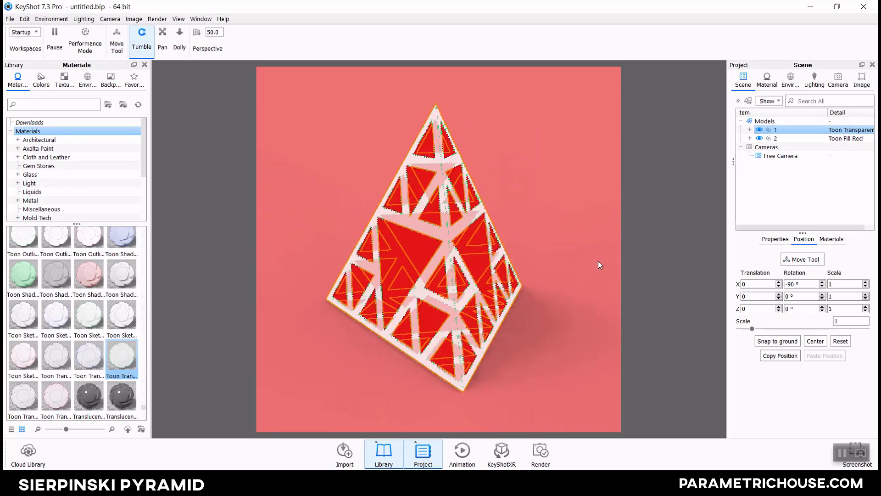
- Move the frame and window models together slightly upward along the global vertical axis
left_click(775, 138, "ctrl")
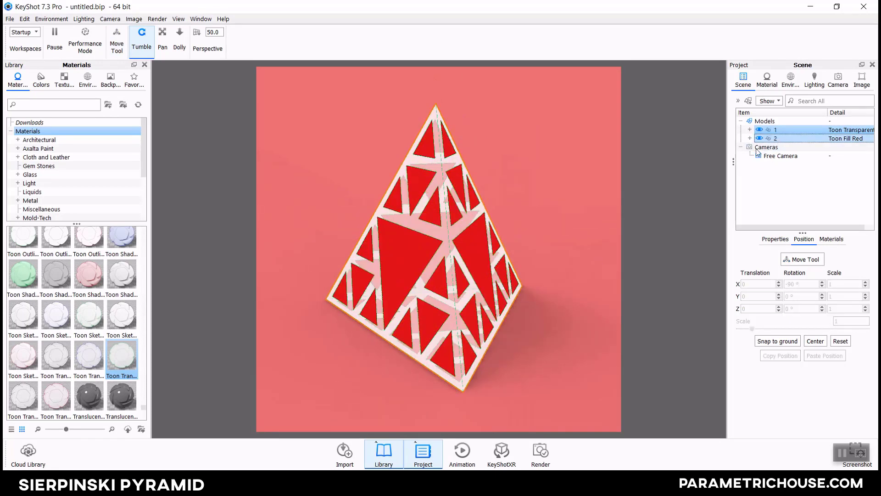
left_click(117, 40)
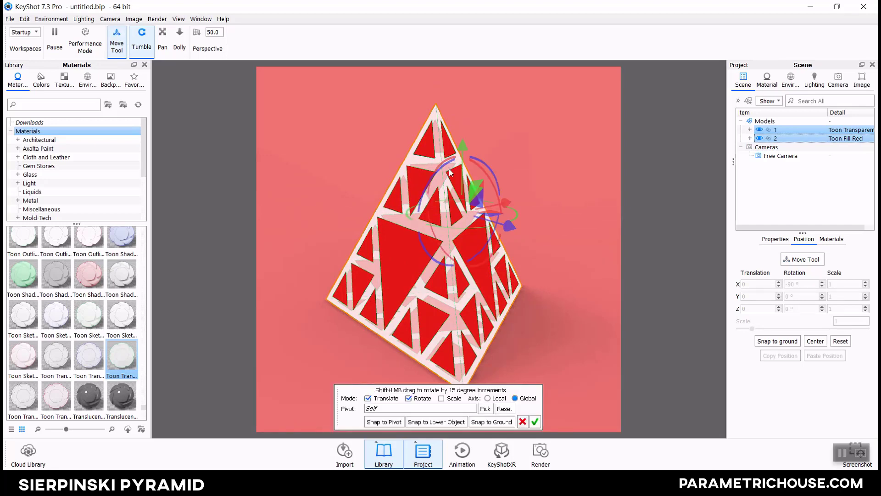
left_click_drag(463, 151, 462, 146)
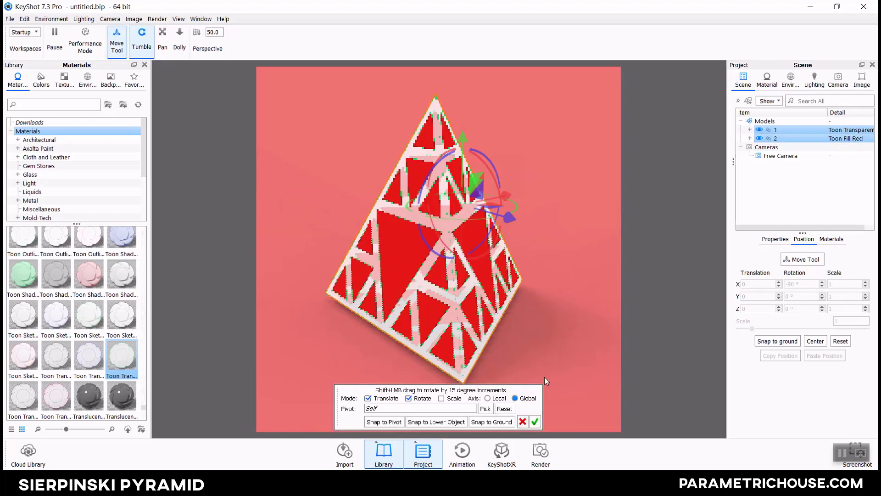
left_click(535, 421)
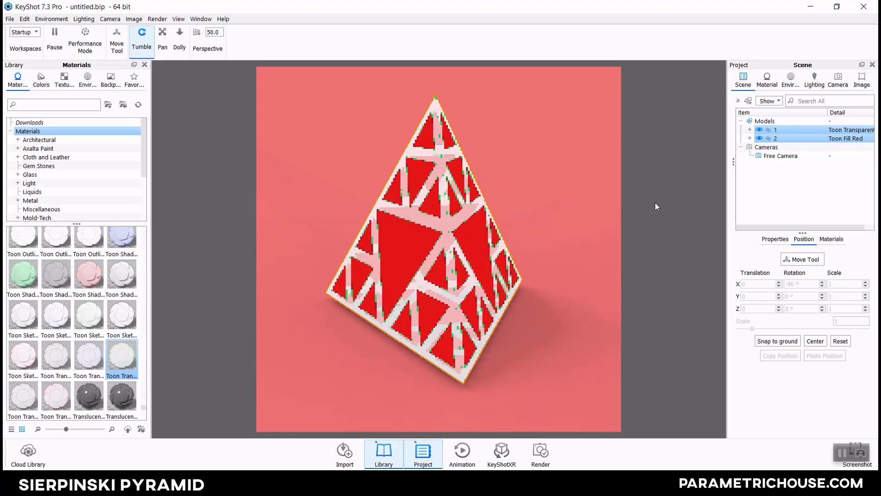
- Try a shadow quality of 3.94 and the Performance Mode, Product, Interior and Jewelry lighting presets
left_click(819, 81)
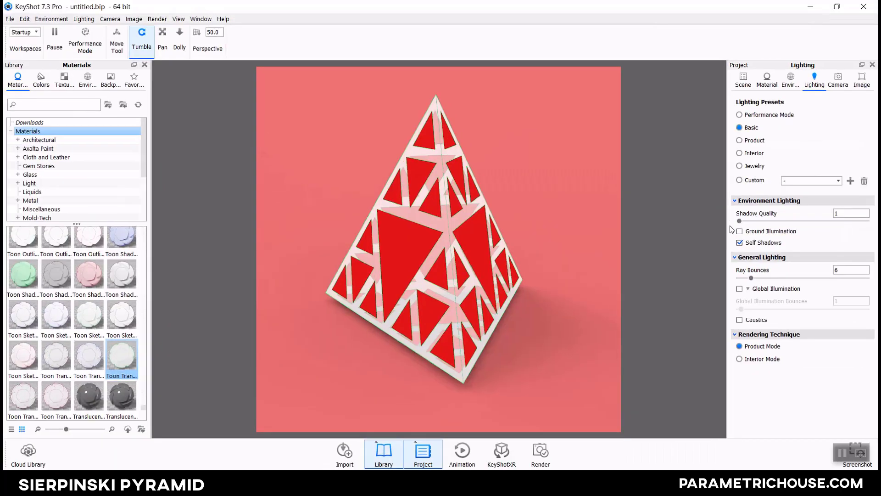
left_click_drag(742, 225, 836, 225)
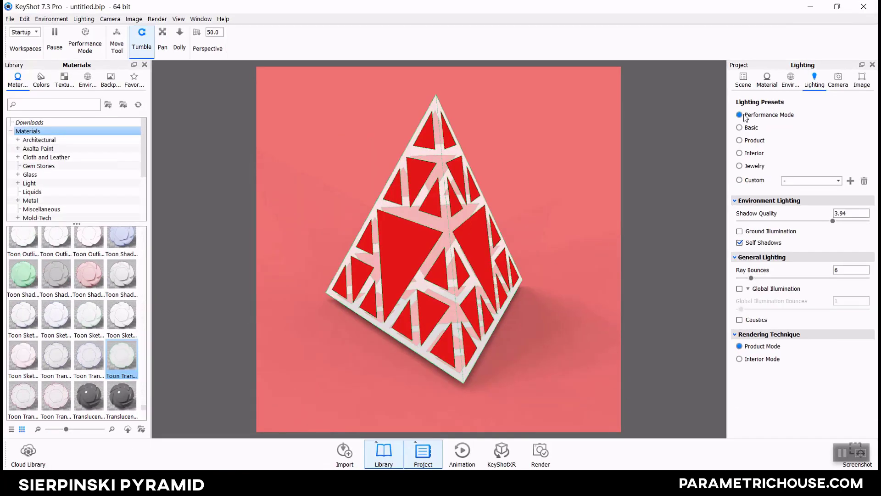
left_click(744, 128)
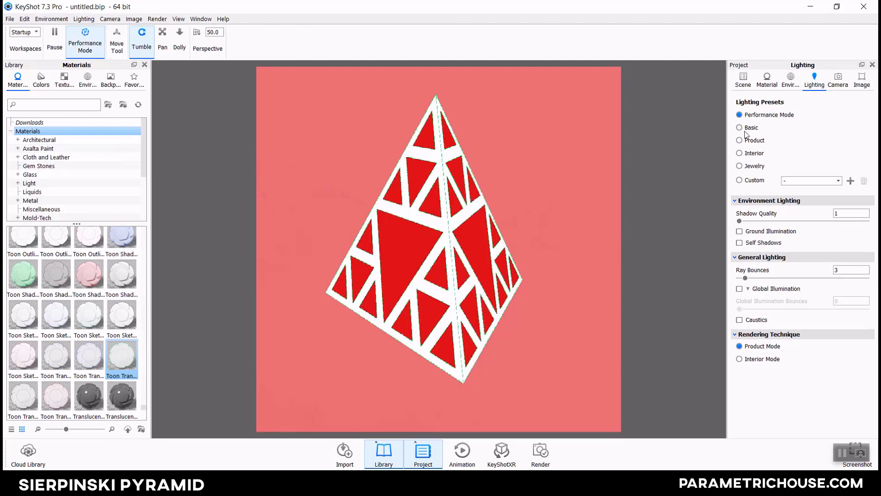
left_click(751, 141)
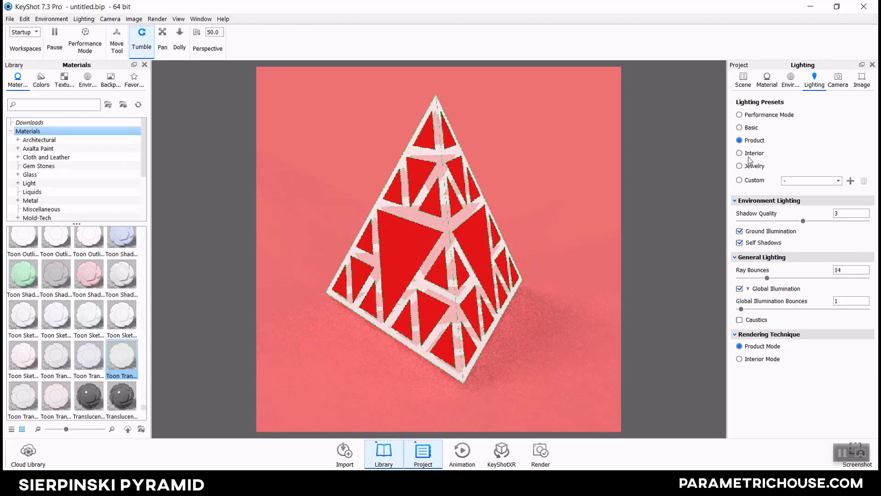
left_click(749, 158)
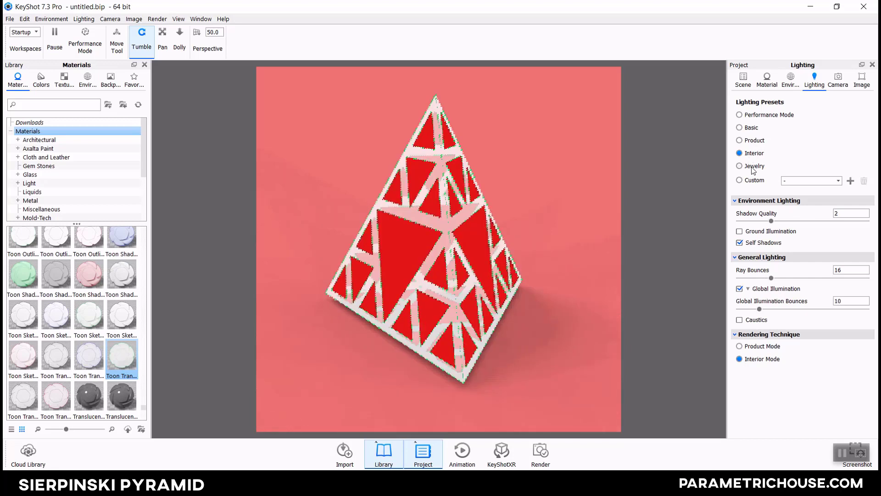
left_click(752, 167)
- Apply the Product lighting preset and raise the ray bounces to 33
left_click(758, 143)
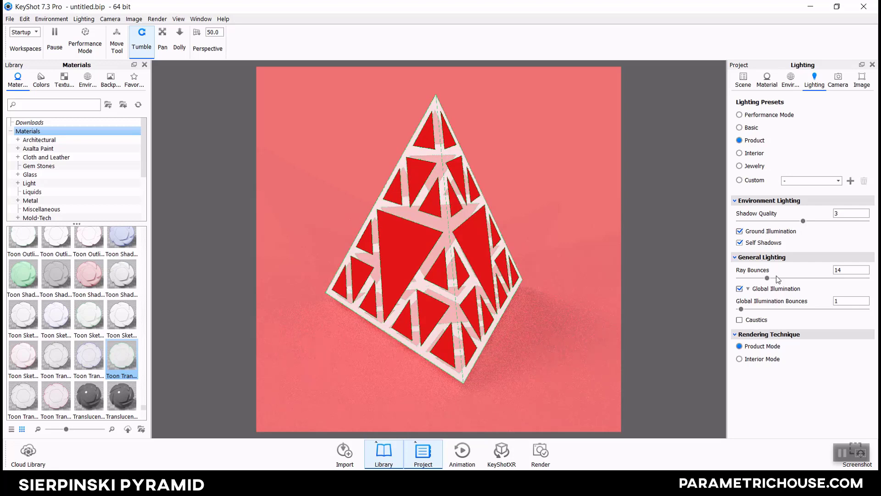
left_click_drag(766, 278, 804, 278)
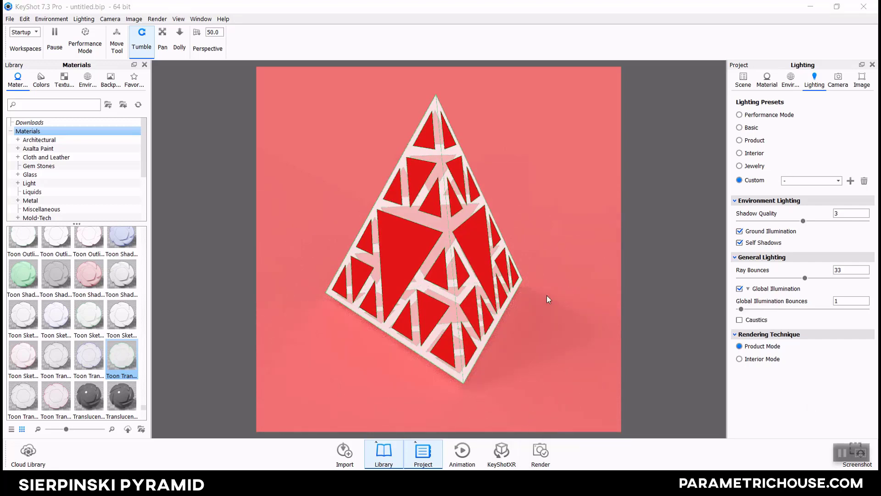
- Try a dark blue Sapphire material and a grey Shaded material with dark edge lines on the pyramid's frame
scroll(78, 284, "up", 3)
scroll(80, 303, "up", 3)
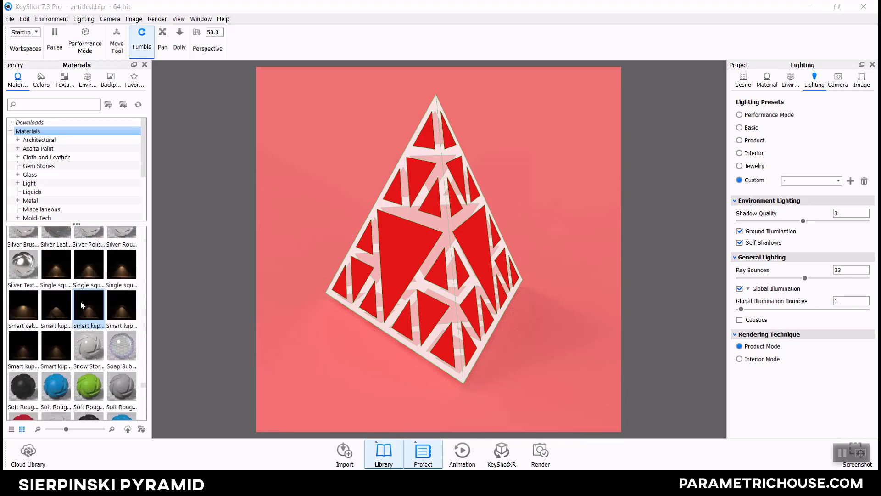
scroll(80, 301, "up", 3)
mouse_move(88, 266)
left_mouse_down()
mouse_move(360, 222)
mouse_move(384, 208)
left_mouse_up()
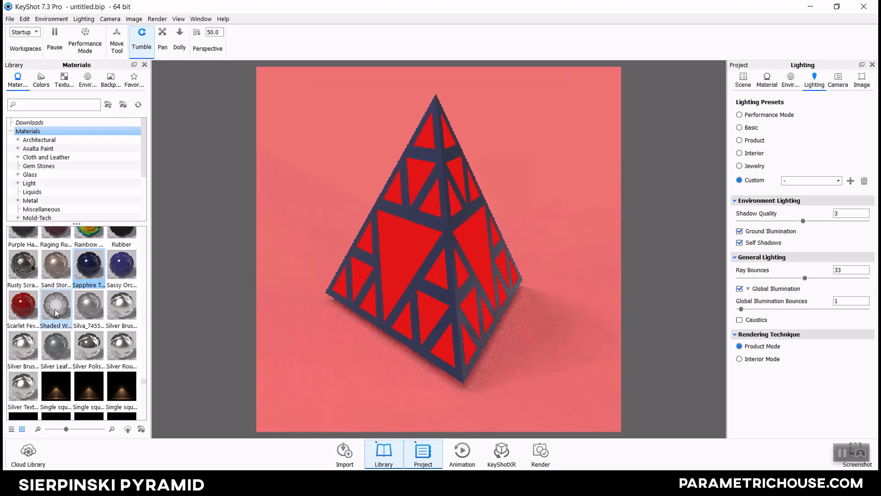
mouse_move(55, 306)
left_mouse_down()
mouse_move(424, 214)
mouse_move(408, 230)
left_mouse_up()
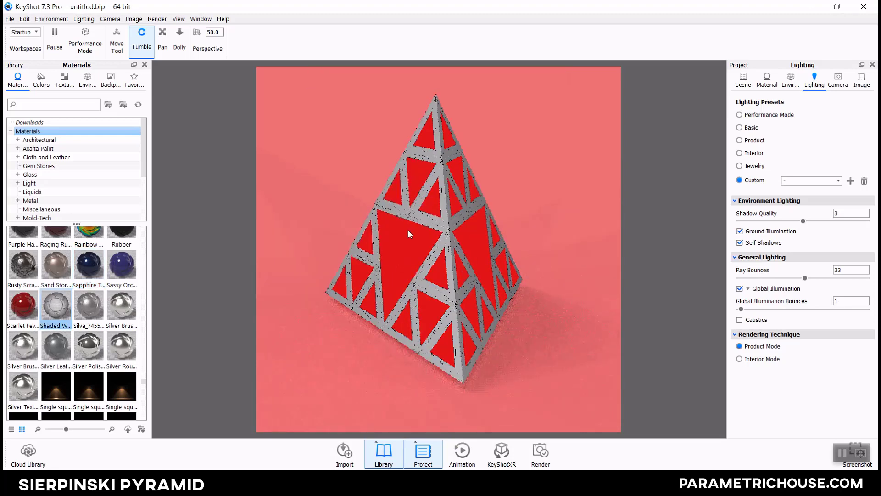
- Apply a yellow metallic paint to the pyramid's frame and fit the whole pyramid in view, facing one of its vertical edges
scroll(38, 290, "up", 5)
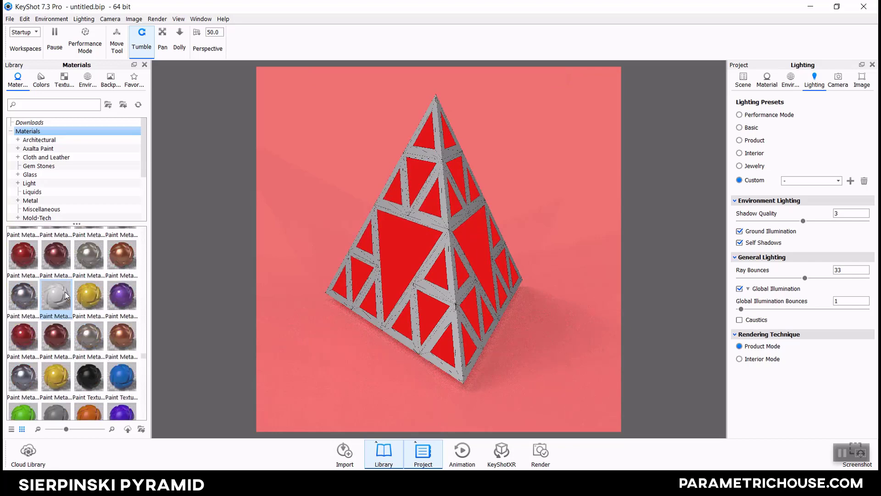
mouse_move(94, 296)
left_mouse_down()
mouse_move(425, 221)
mouse_move(348, 206)
mouse_move(359, 212)
left_mouse_up()
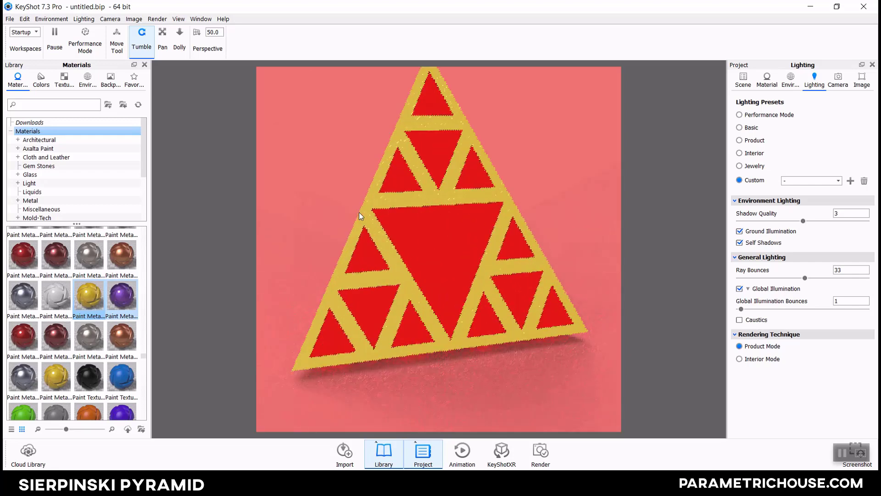
scroll(358, 212, "down", 3)
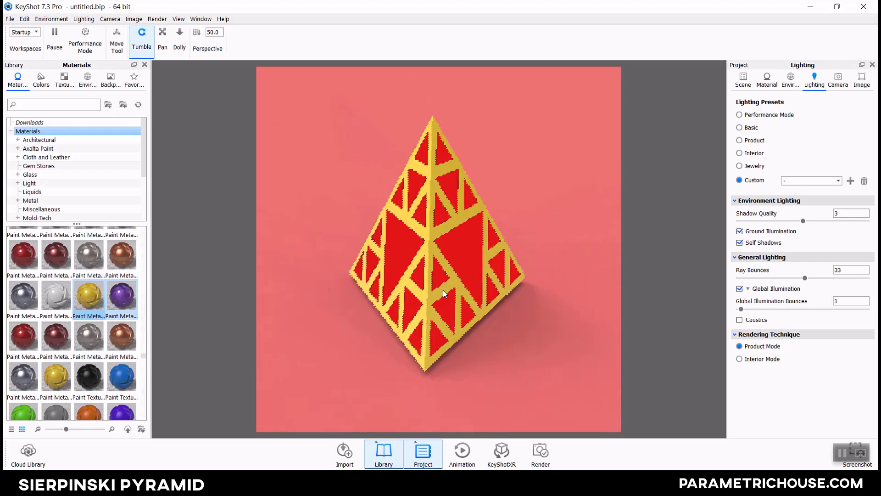
mouse_move(421, 280)
left_mouse_down()
mouse_move(409, 238)
mouse_move(418, 268)
left_mouse_up()
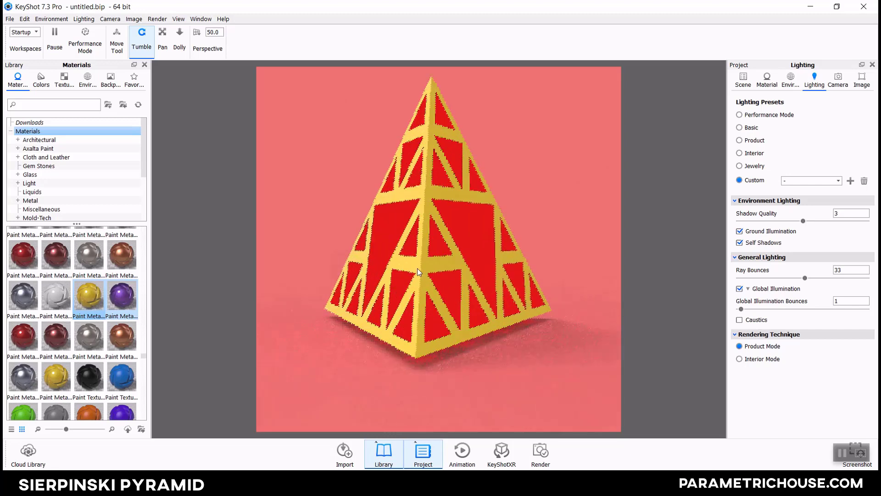
scroll(417, 268, "up", 2)
left_click(169, 50)
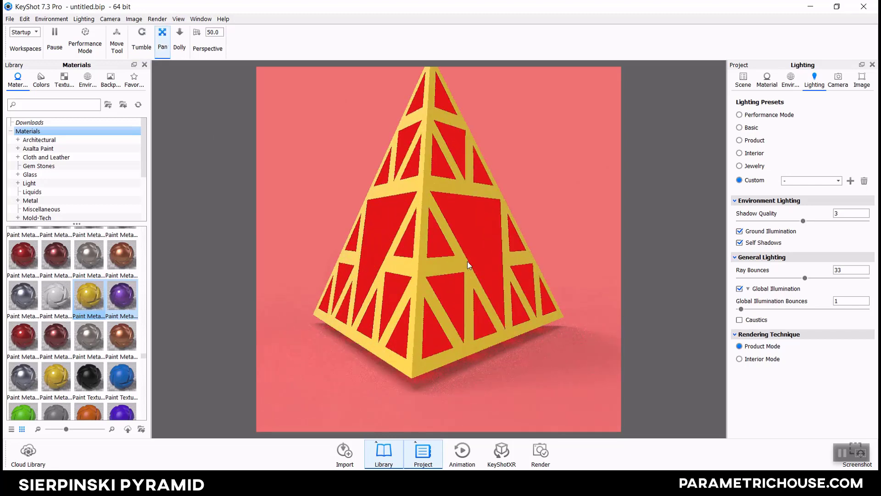
left_click_drag(467, 261, 483, 280)
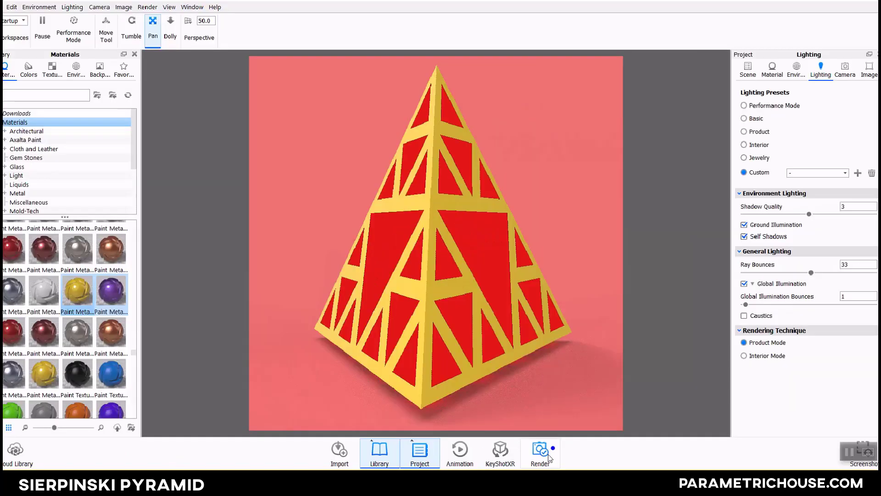
- Render the pyramid as a 1280 × 1280 px JPEG still image, inspect it enlarged, and stop the rendering without saving
left_click(541, 459)
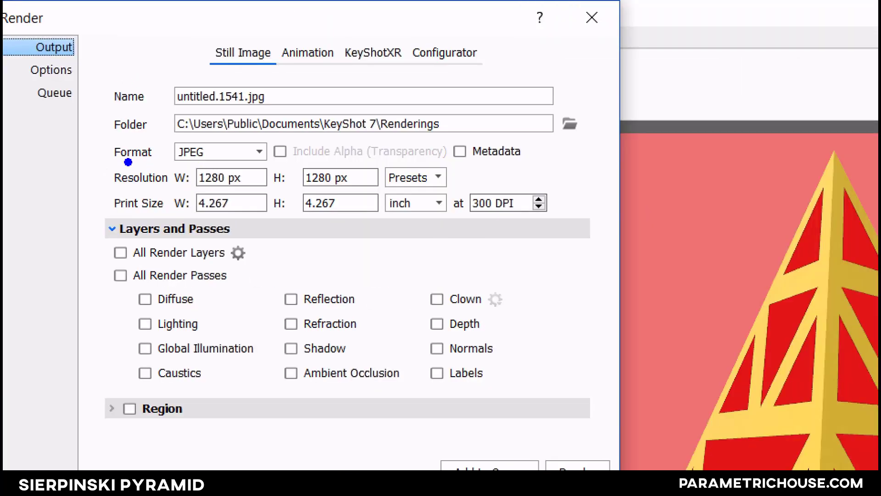
mouse_move(118, 159)
left_mouse_down("ctrl")
mouse_move(259, 191)
mouse_move(385, 203)
left_mouse_up("ctrl")
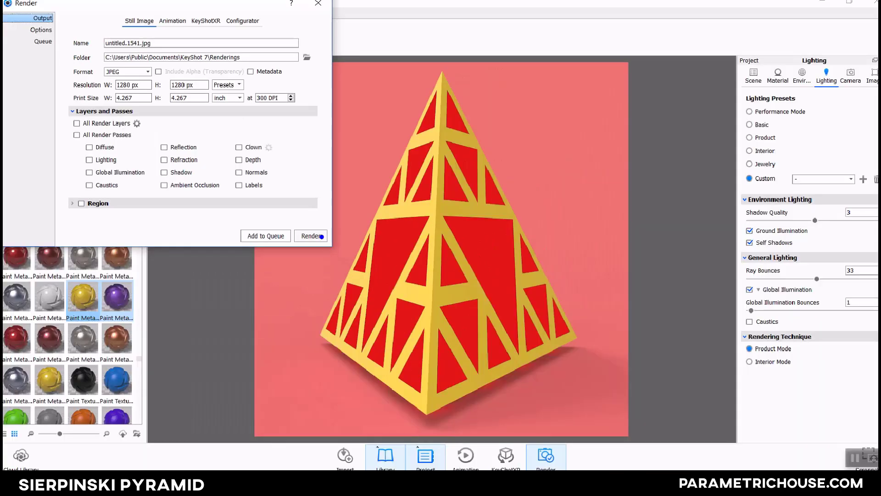
left_click(311, 236)
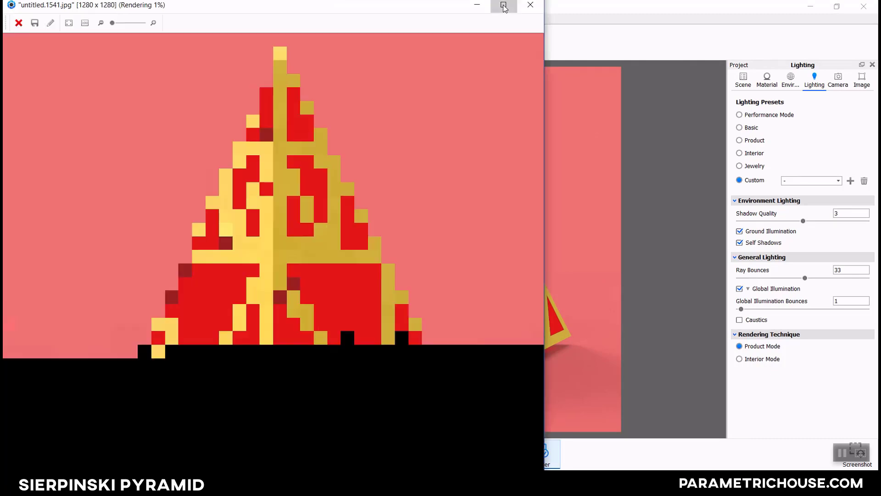
left_click(504, 6)
scroll(516, 197, "down", 2)
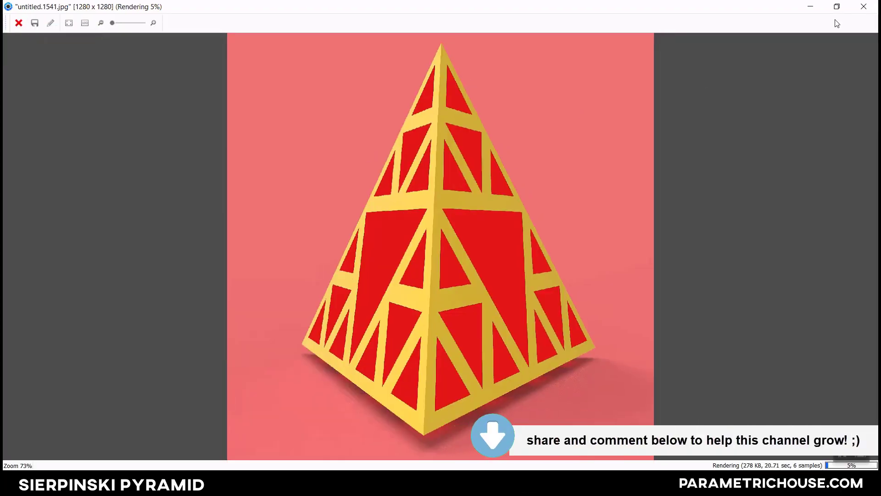
left_click(863, 7)
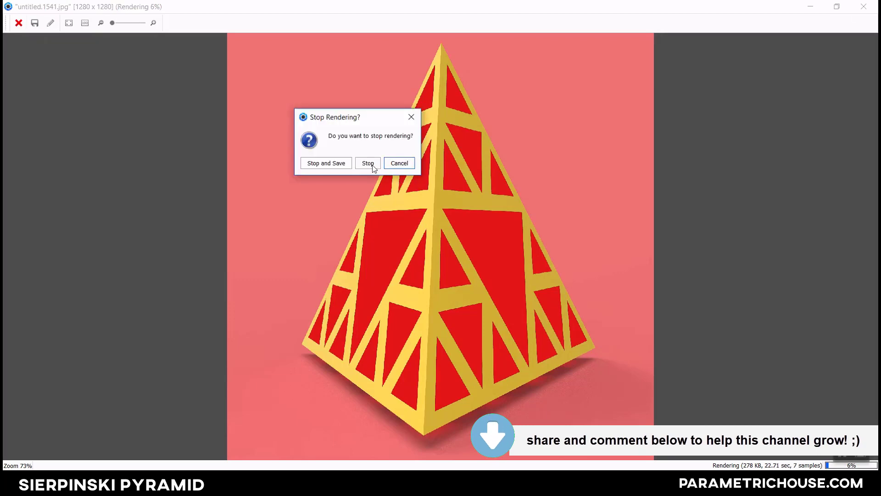
left_click(372, 165)
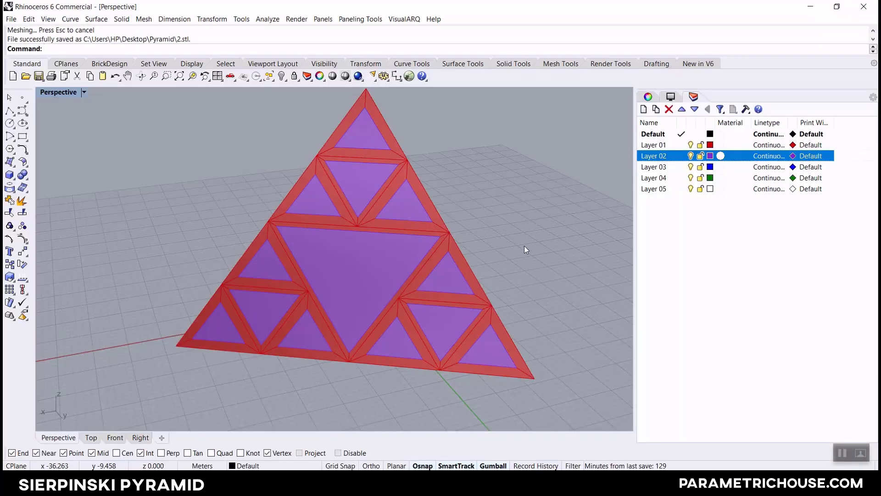
mouse_move(524, 246)
right_mouse_down()
mouse_move(498, 278)
mouse_move(502, 228)
mouse_move(464, 272)
mouse_move(511, 246)
right_mouse_up()
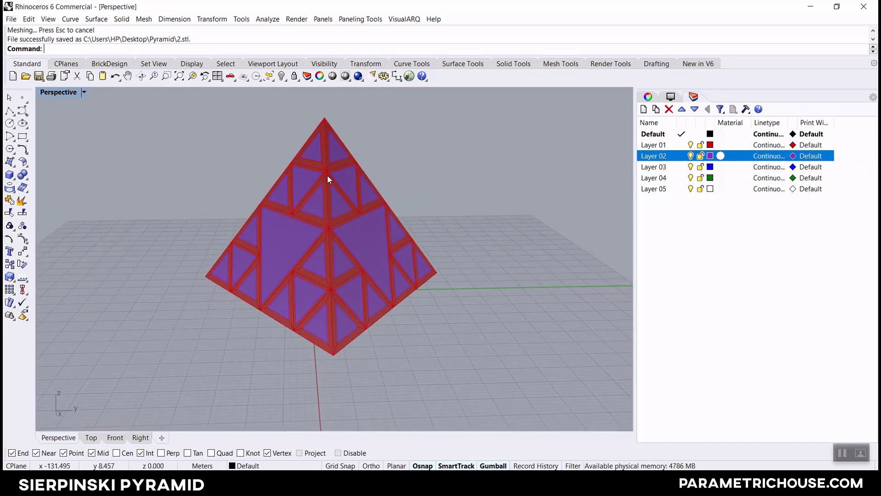
scroll(335, 174, "up", 3)
scroll(299, 284, "down", 3)
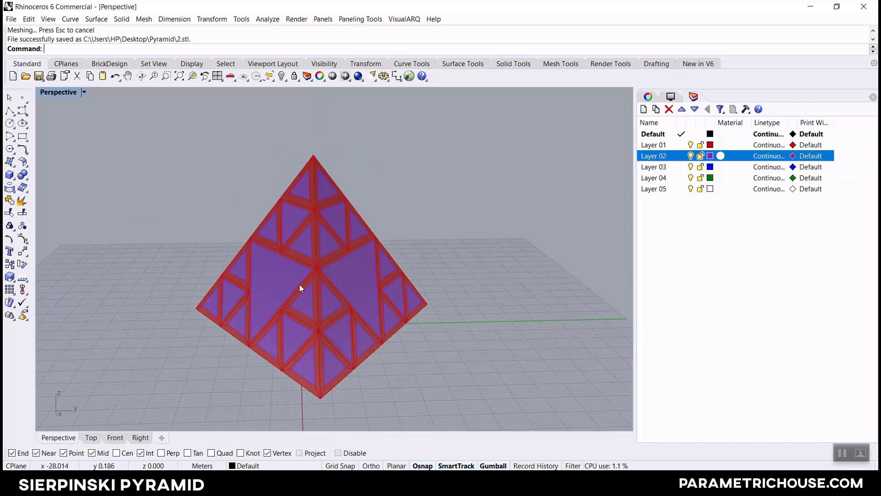
right_click_drag(299, 285, 341, 290)
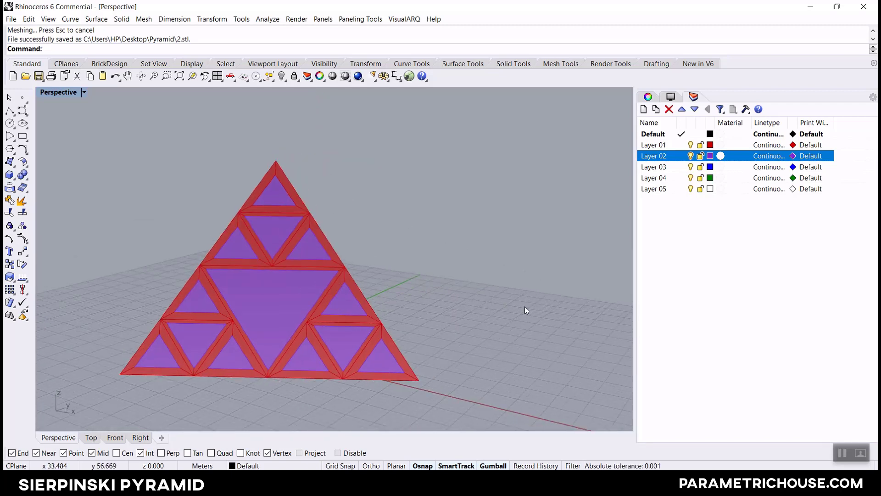